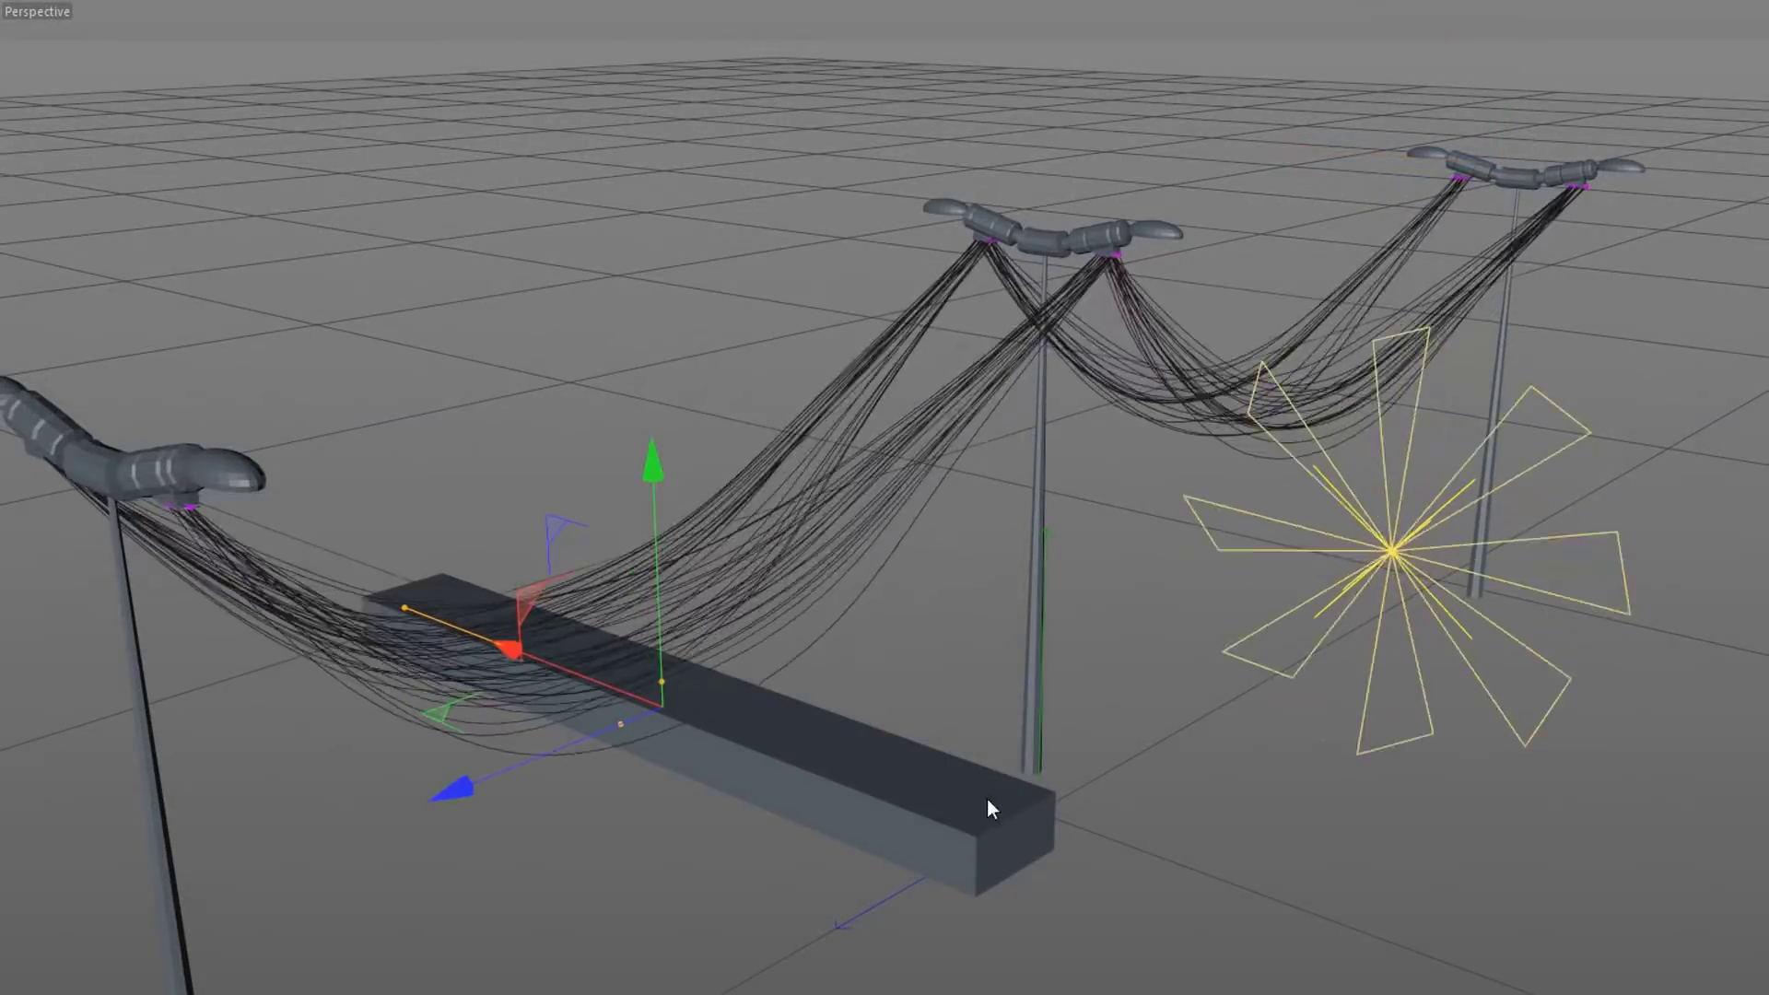
Move the box beneath the cables and rotate the wind object to about -6.5°.
drag(987, 798, 897, 283)
drag(825, 158, 798, 632)
click(1405, 553)
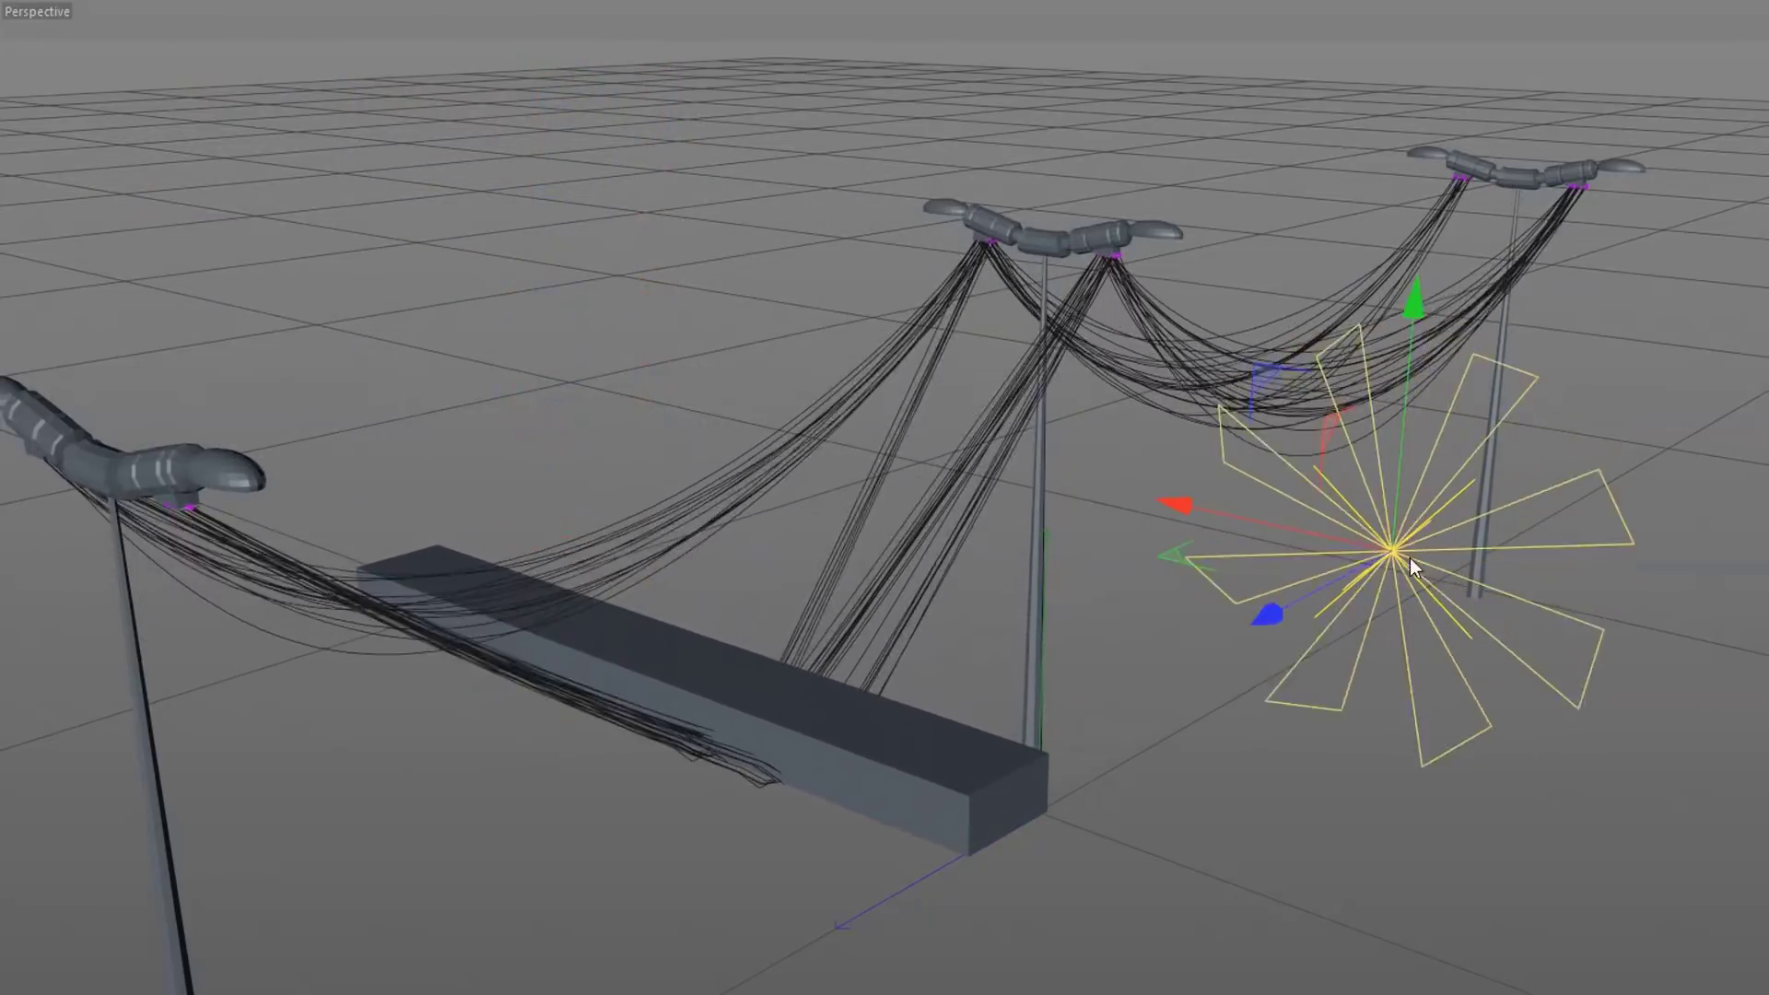
key(r)
drag(1467, 608, 1154, 536)
drag(1490, 452, 1500, 472)
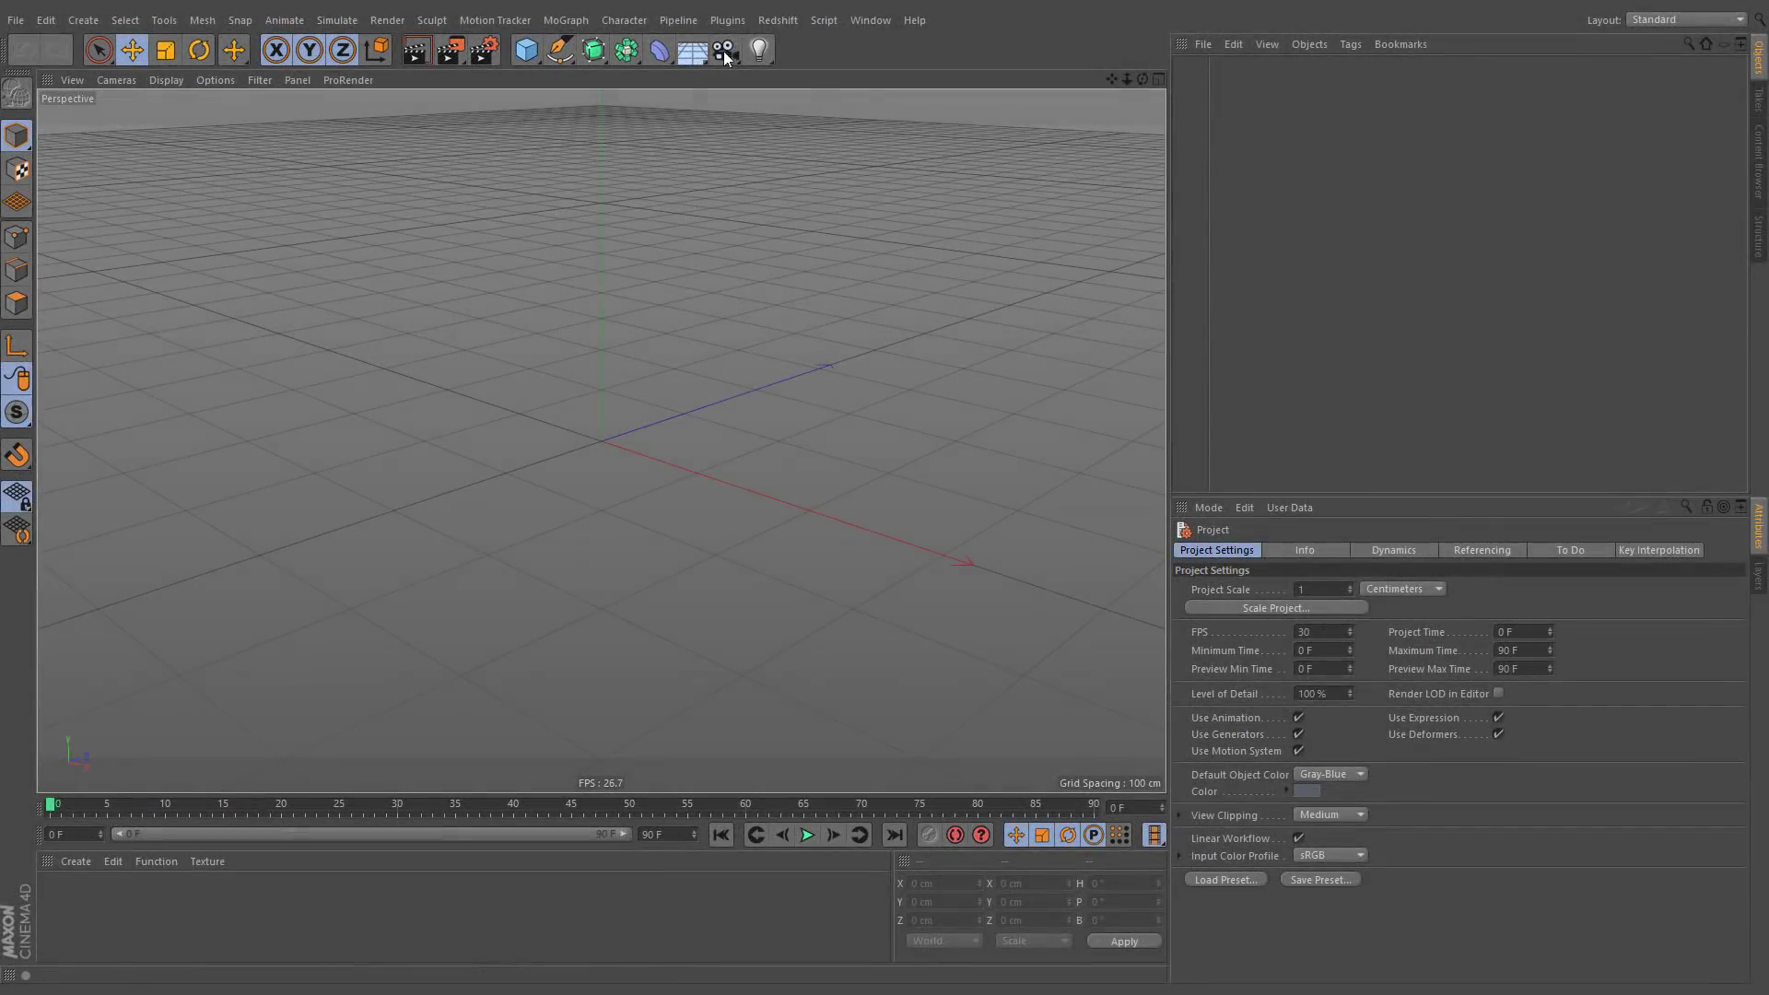
Add a Topowire object with a Sphere nested under it.
click(727, 21)
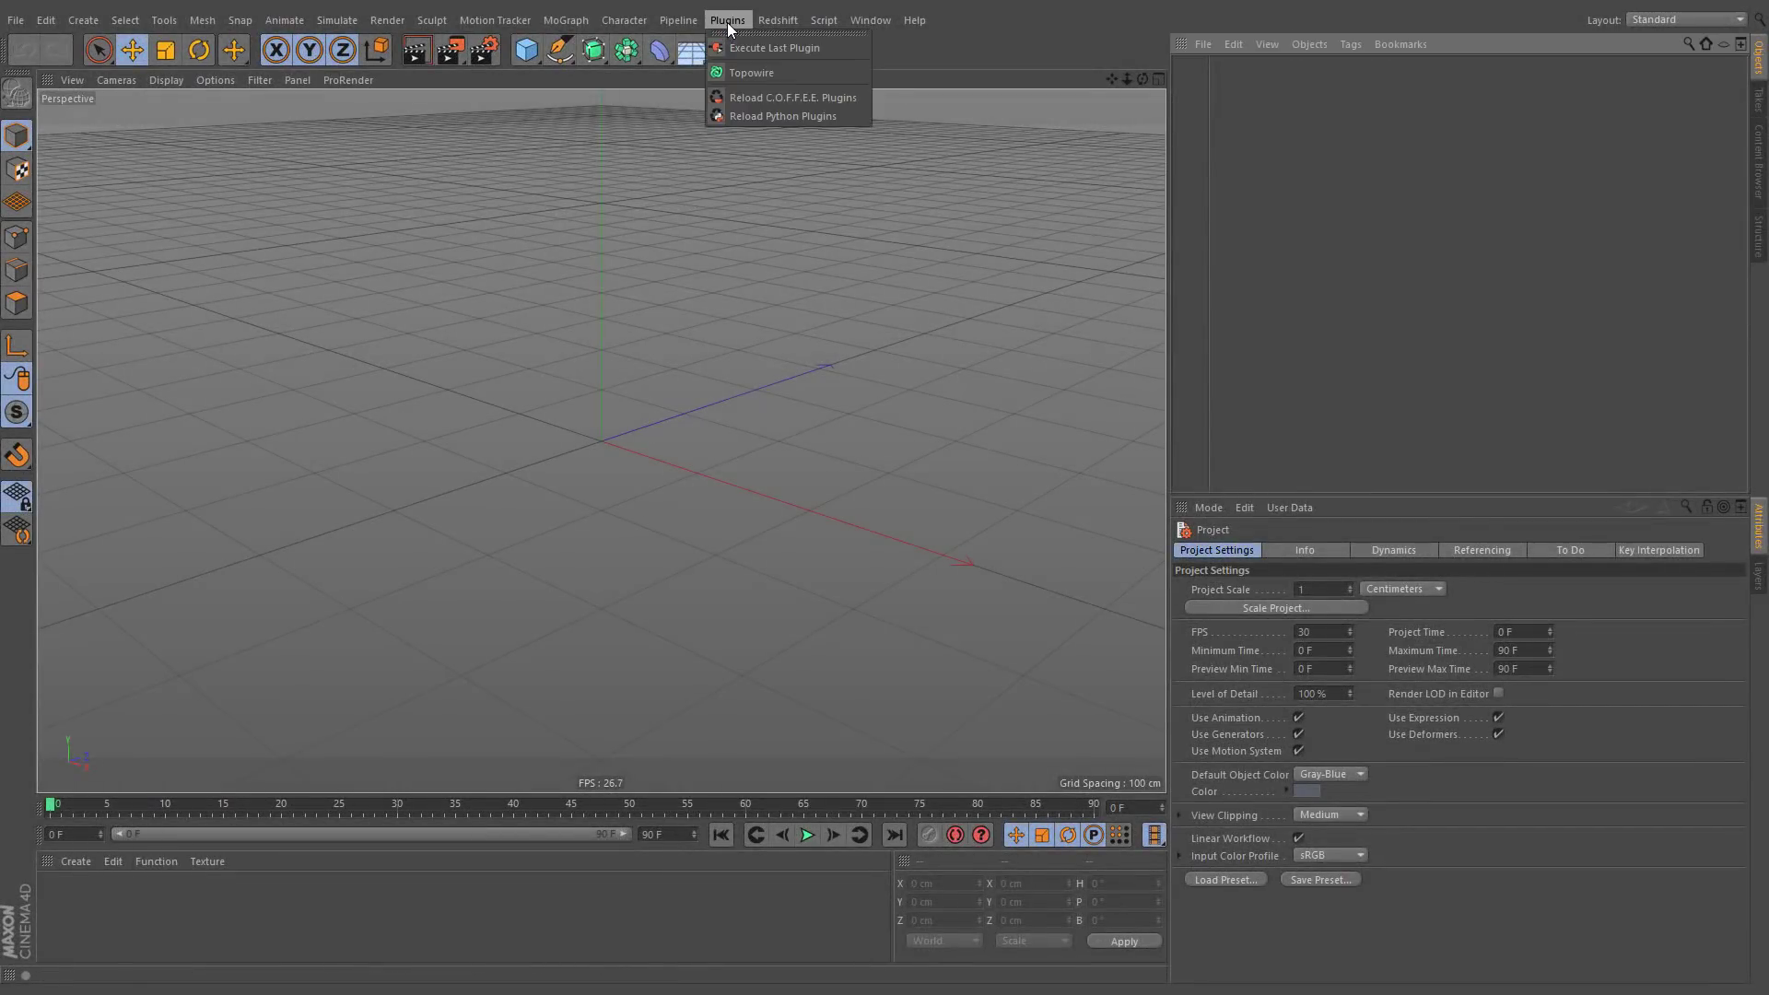
click(809, 72)
click(531, 59)
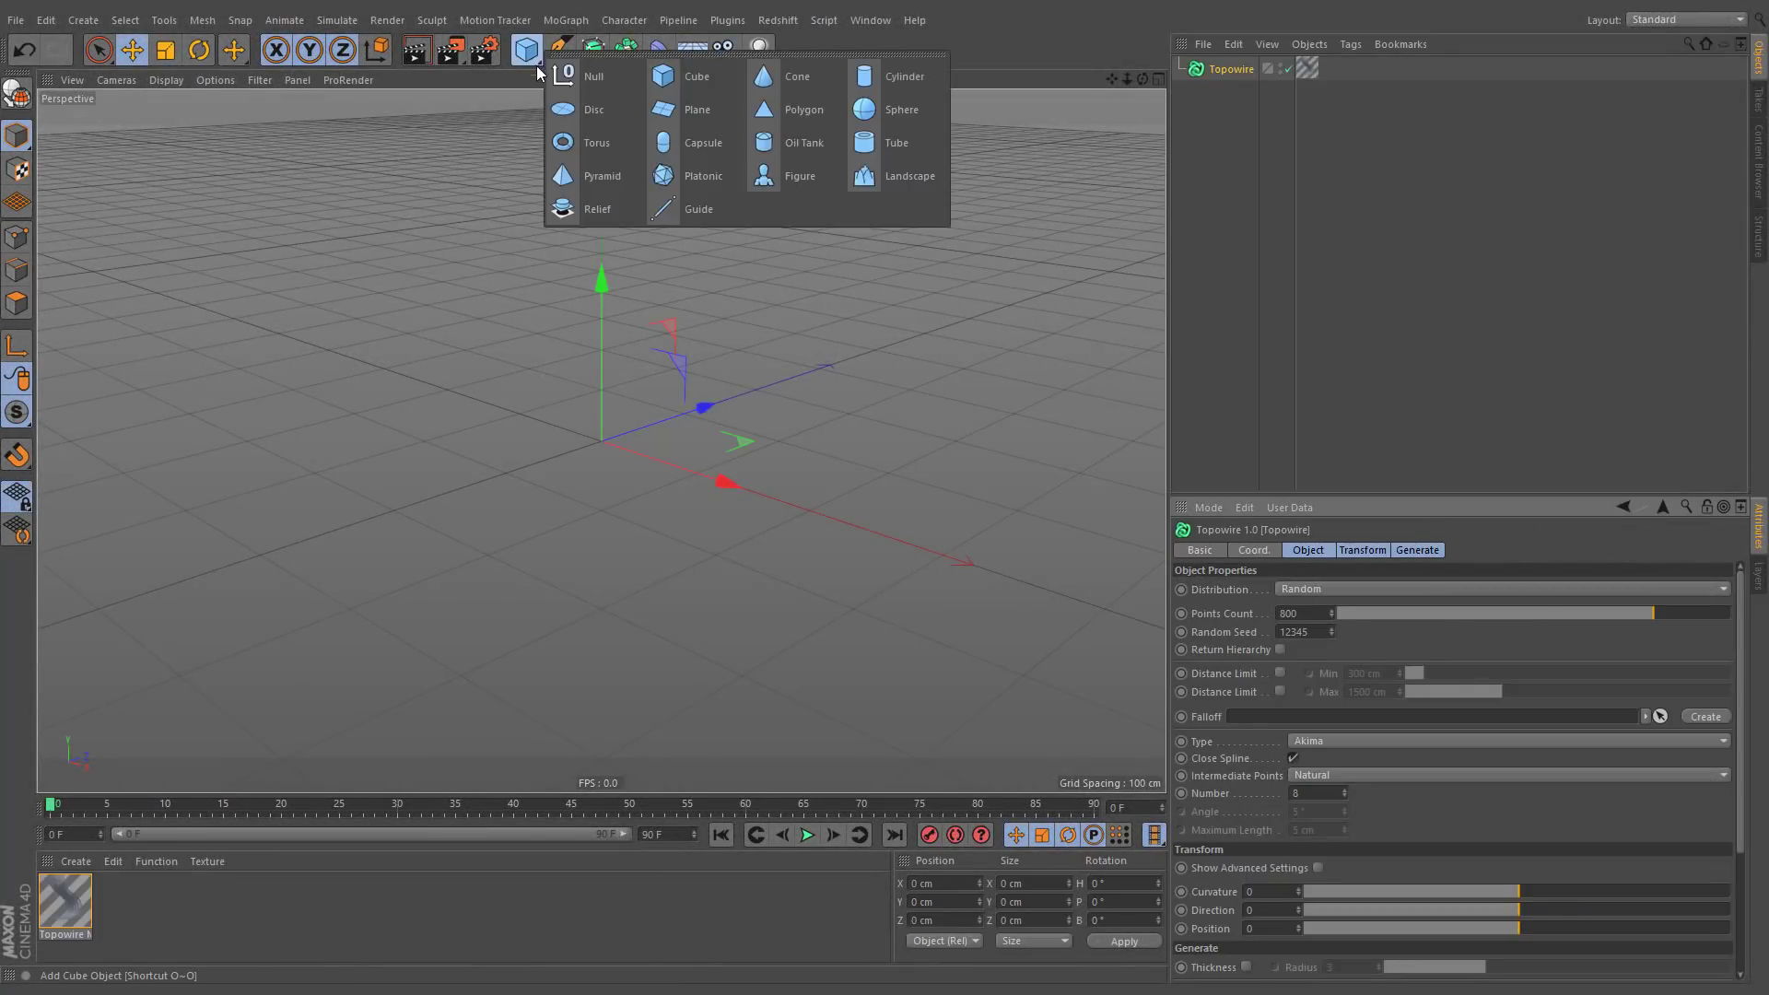
click(863, 108)
drag(1196, 72, 1207, 92)
Add a PBR light to the sphere's left and render a preview.
click(759, 50)
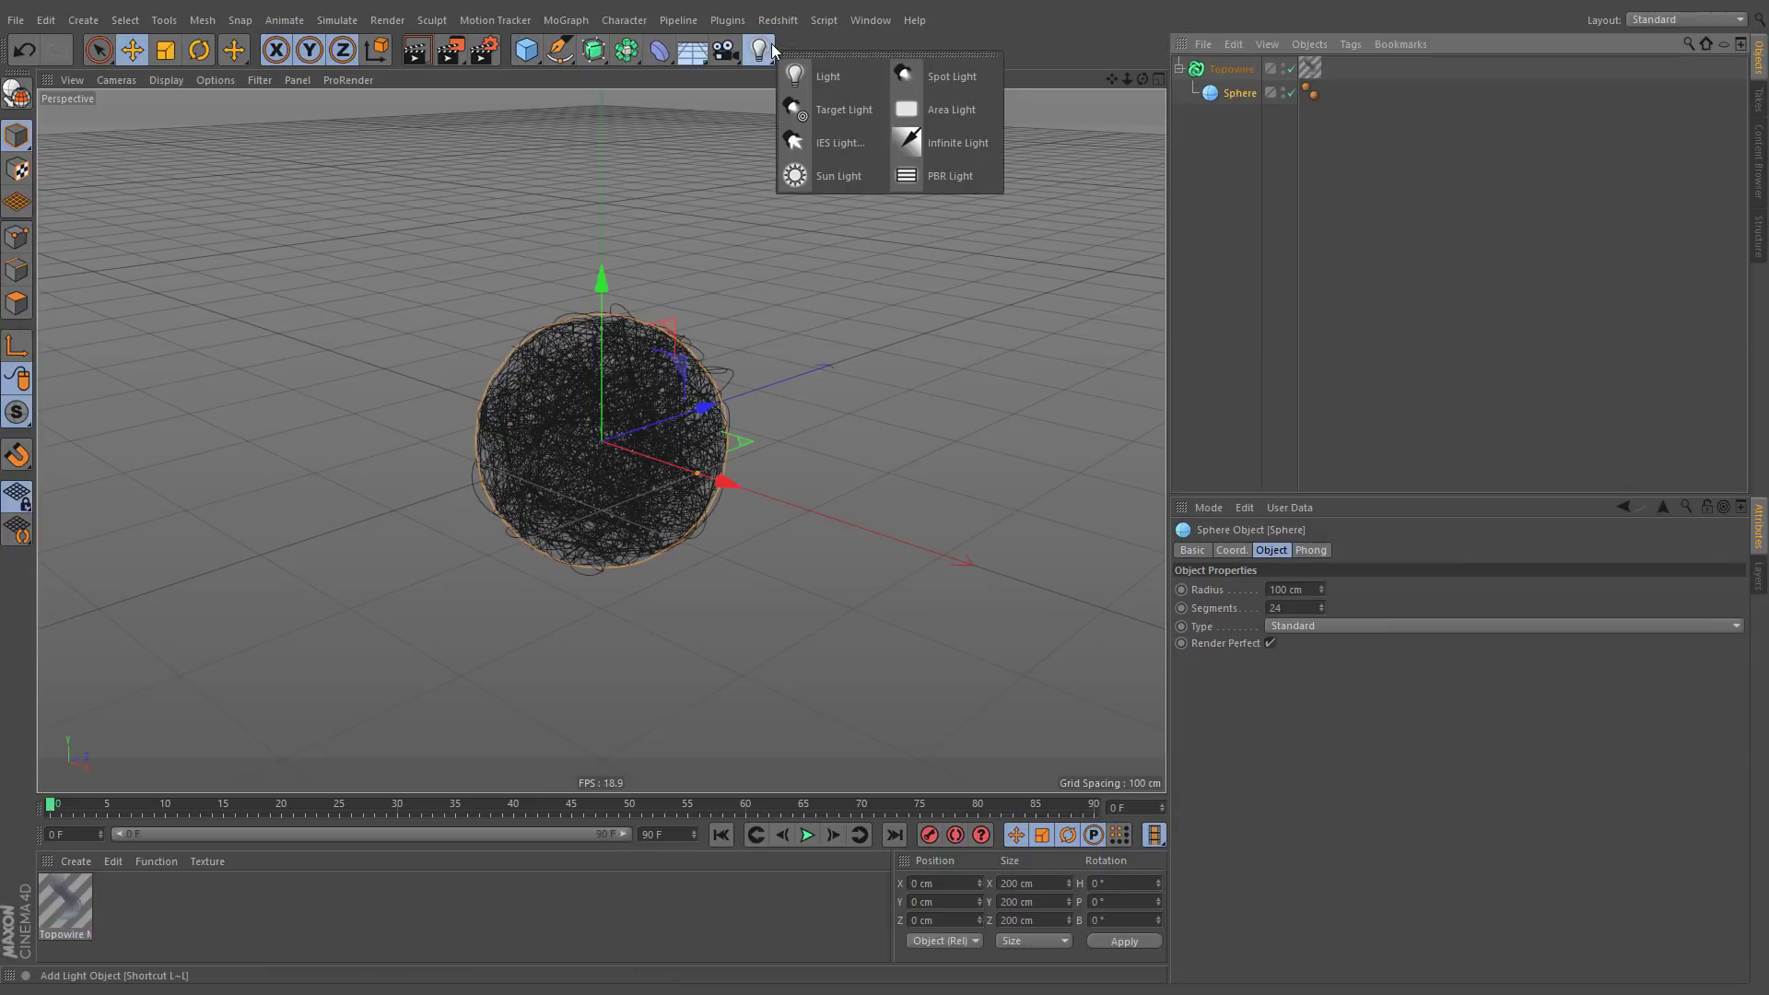
click(973, 174)
drag(693, 317, 197, 332)
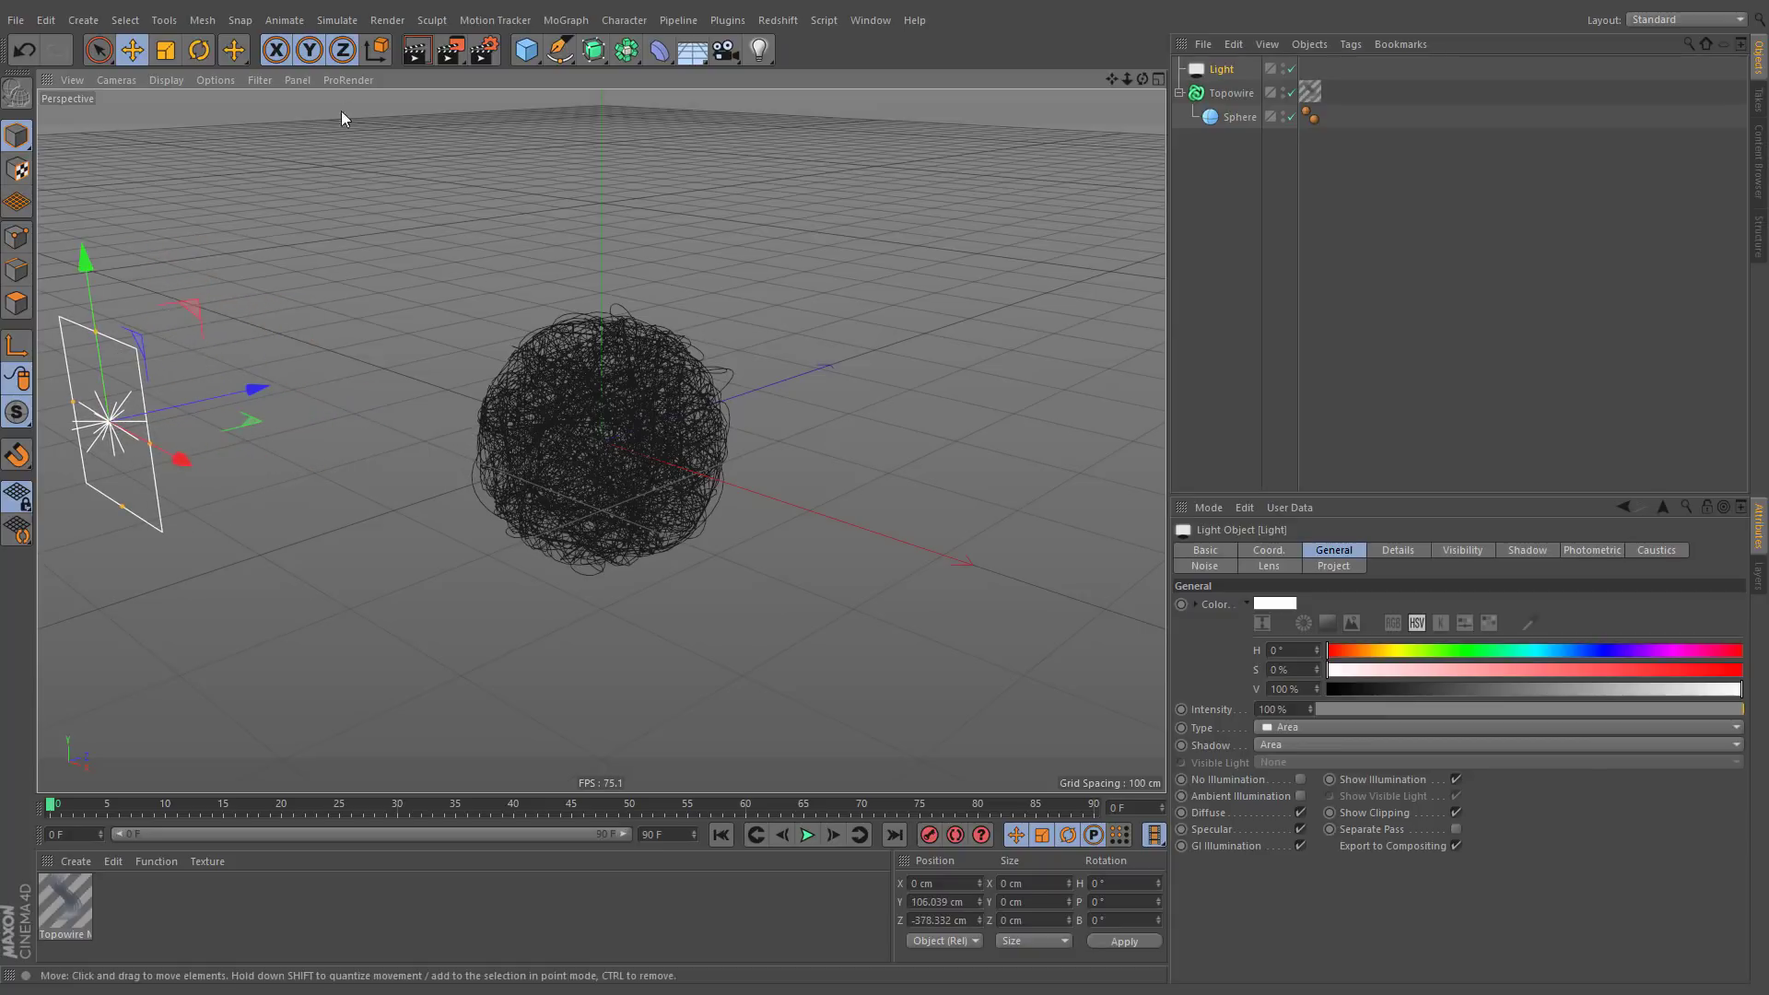
click(415, 53)
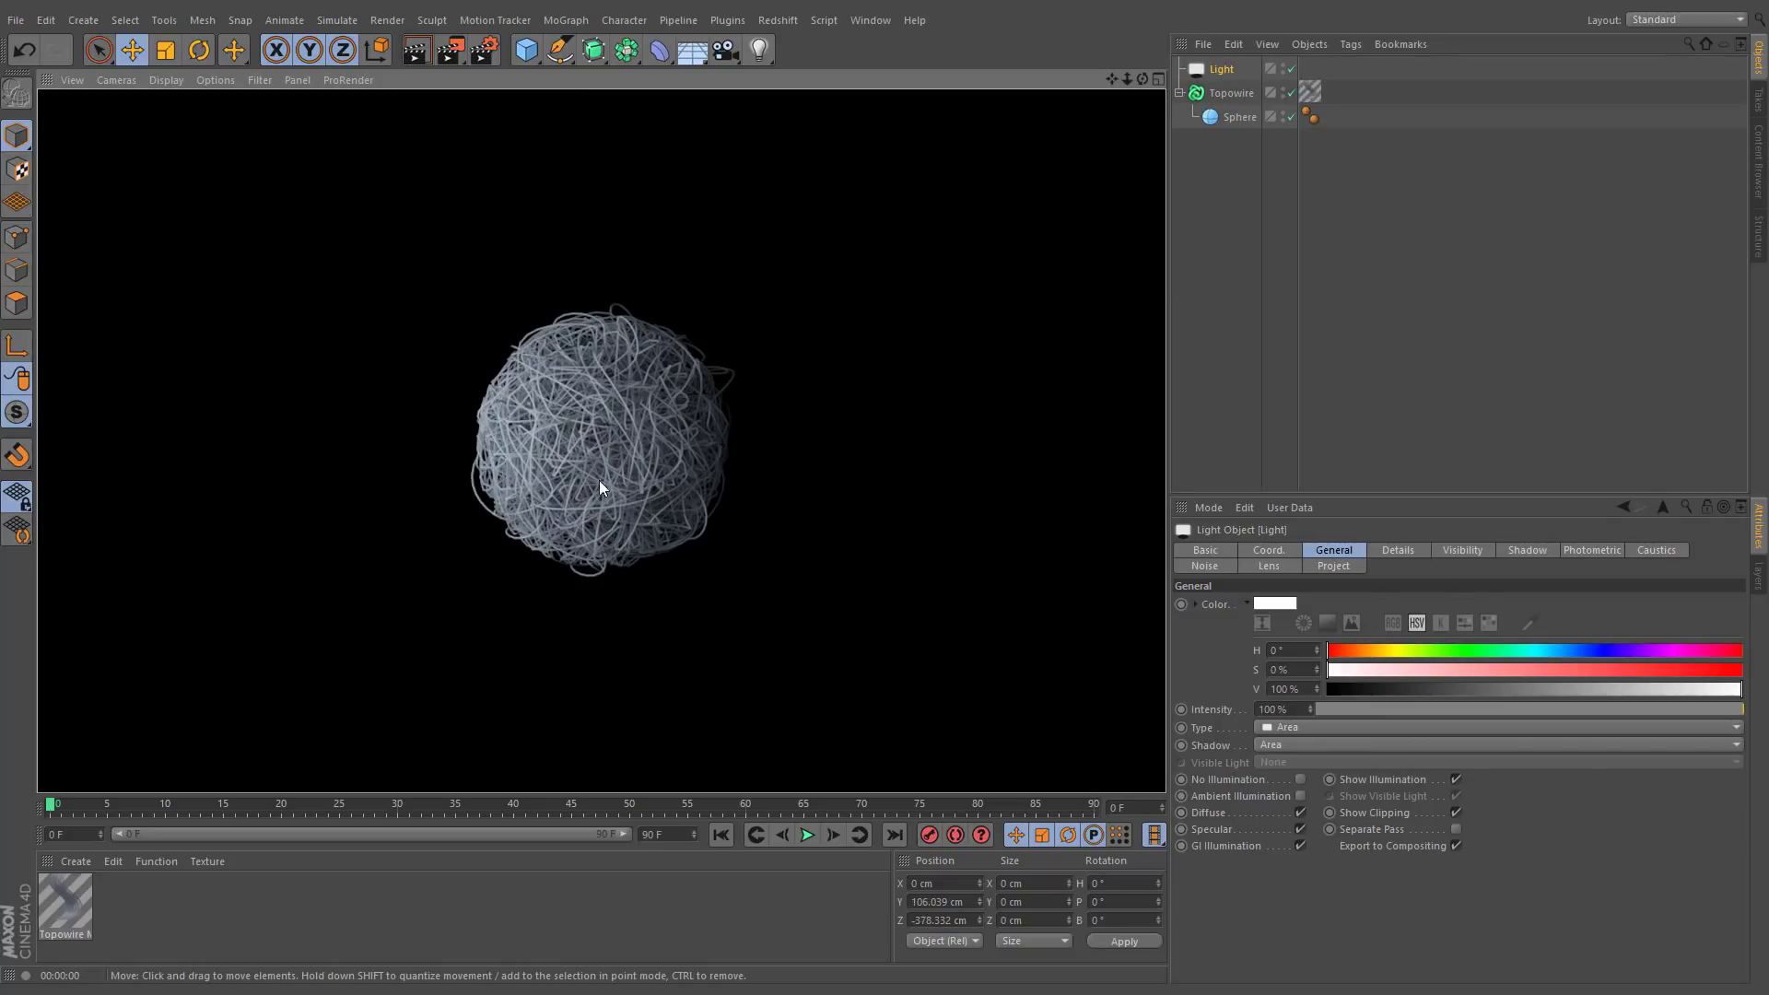
click(1198, 93)
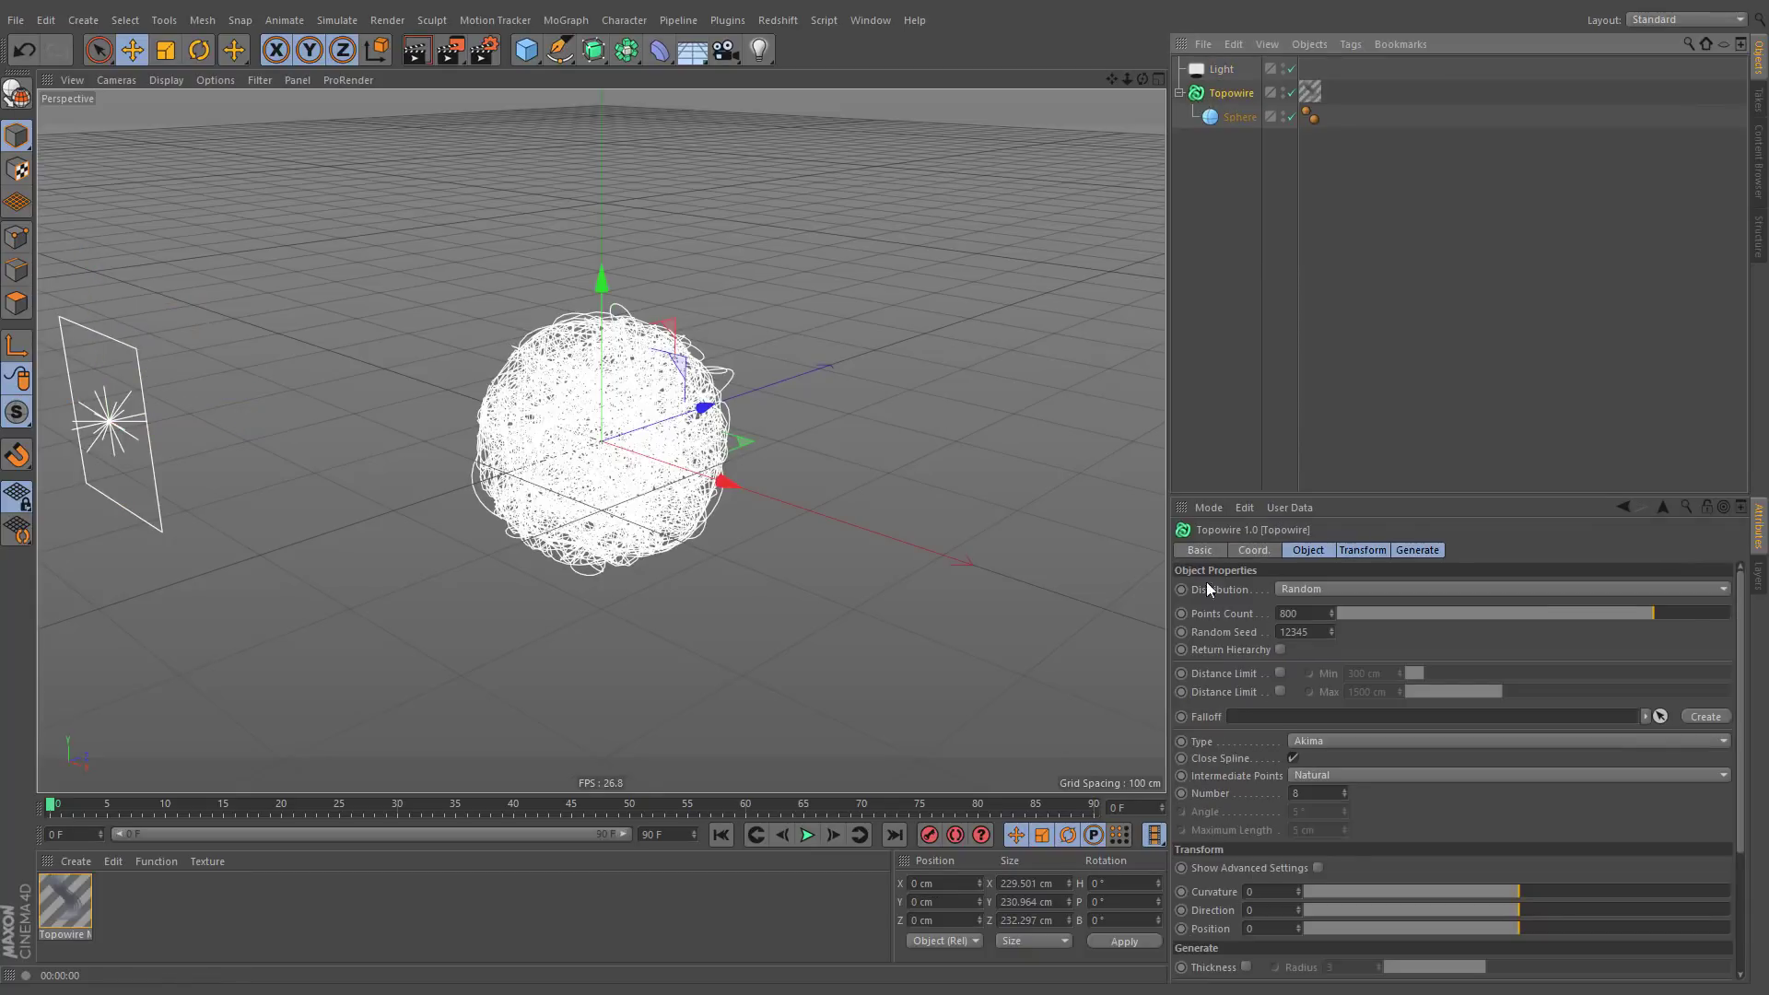
Keep Random distribution, raise Points Count to 5000, and render the denser wires.
click(1280, 589)
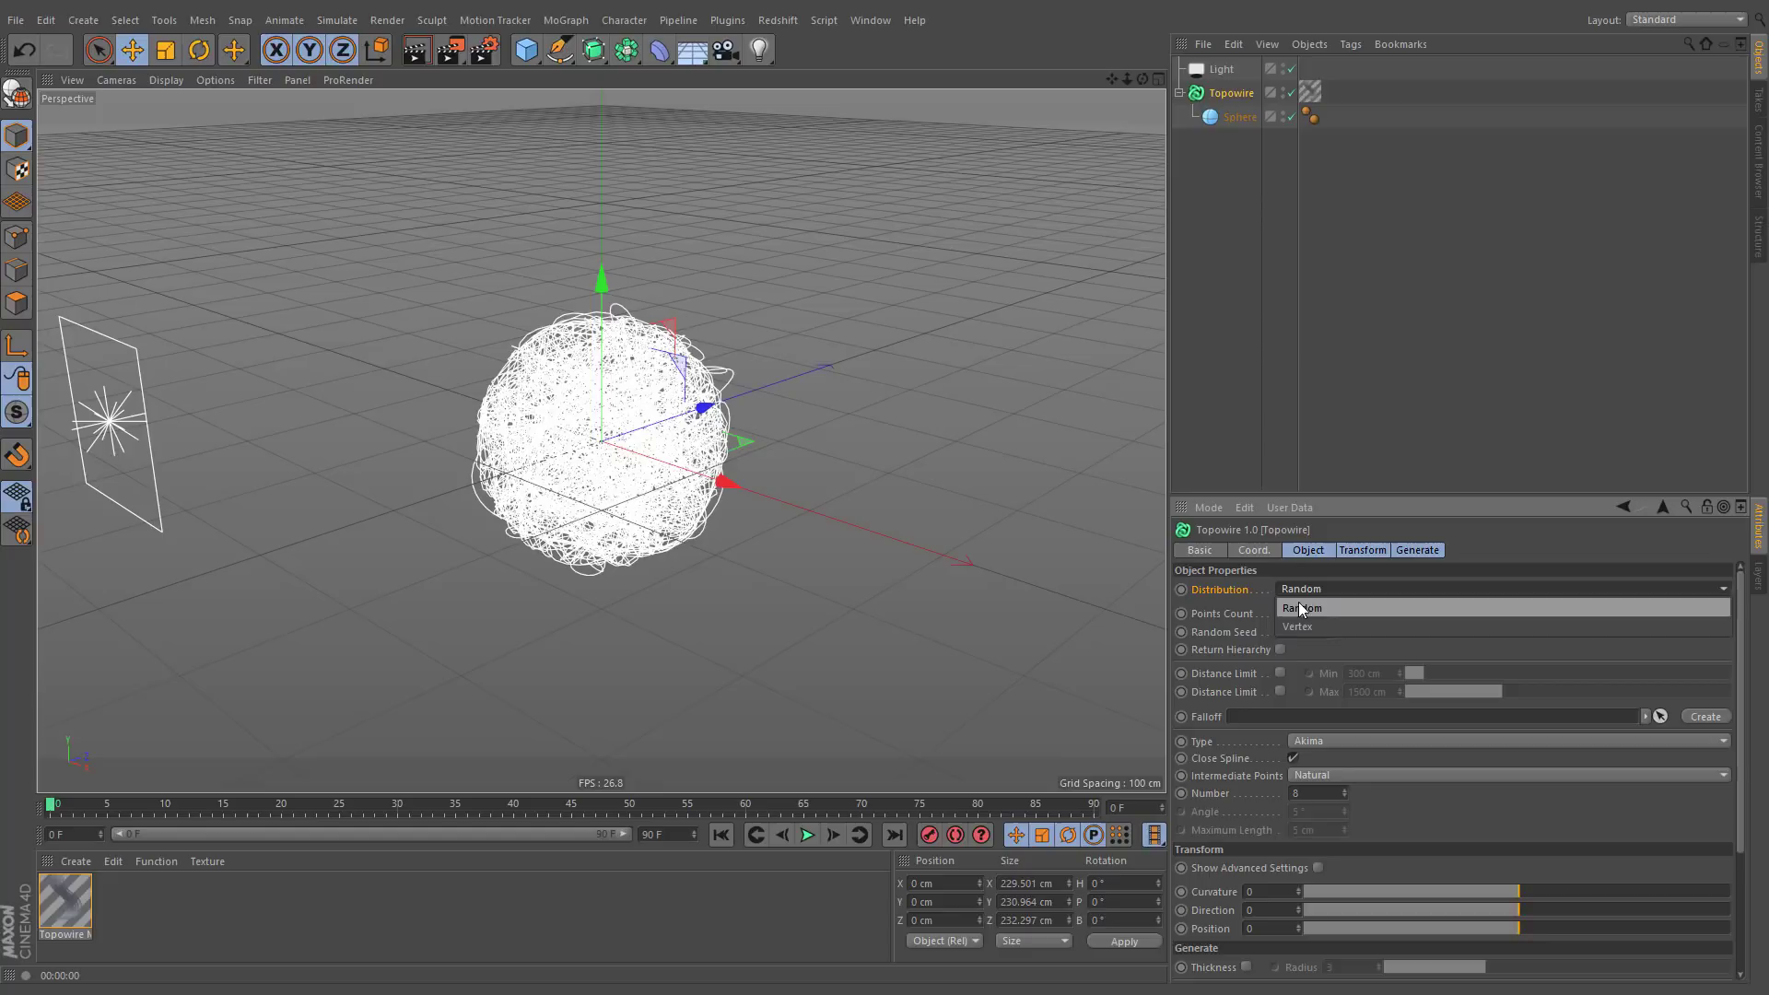
click(1373, 608)
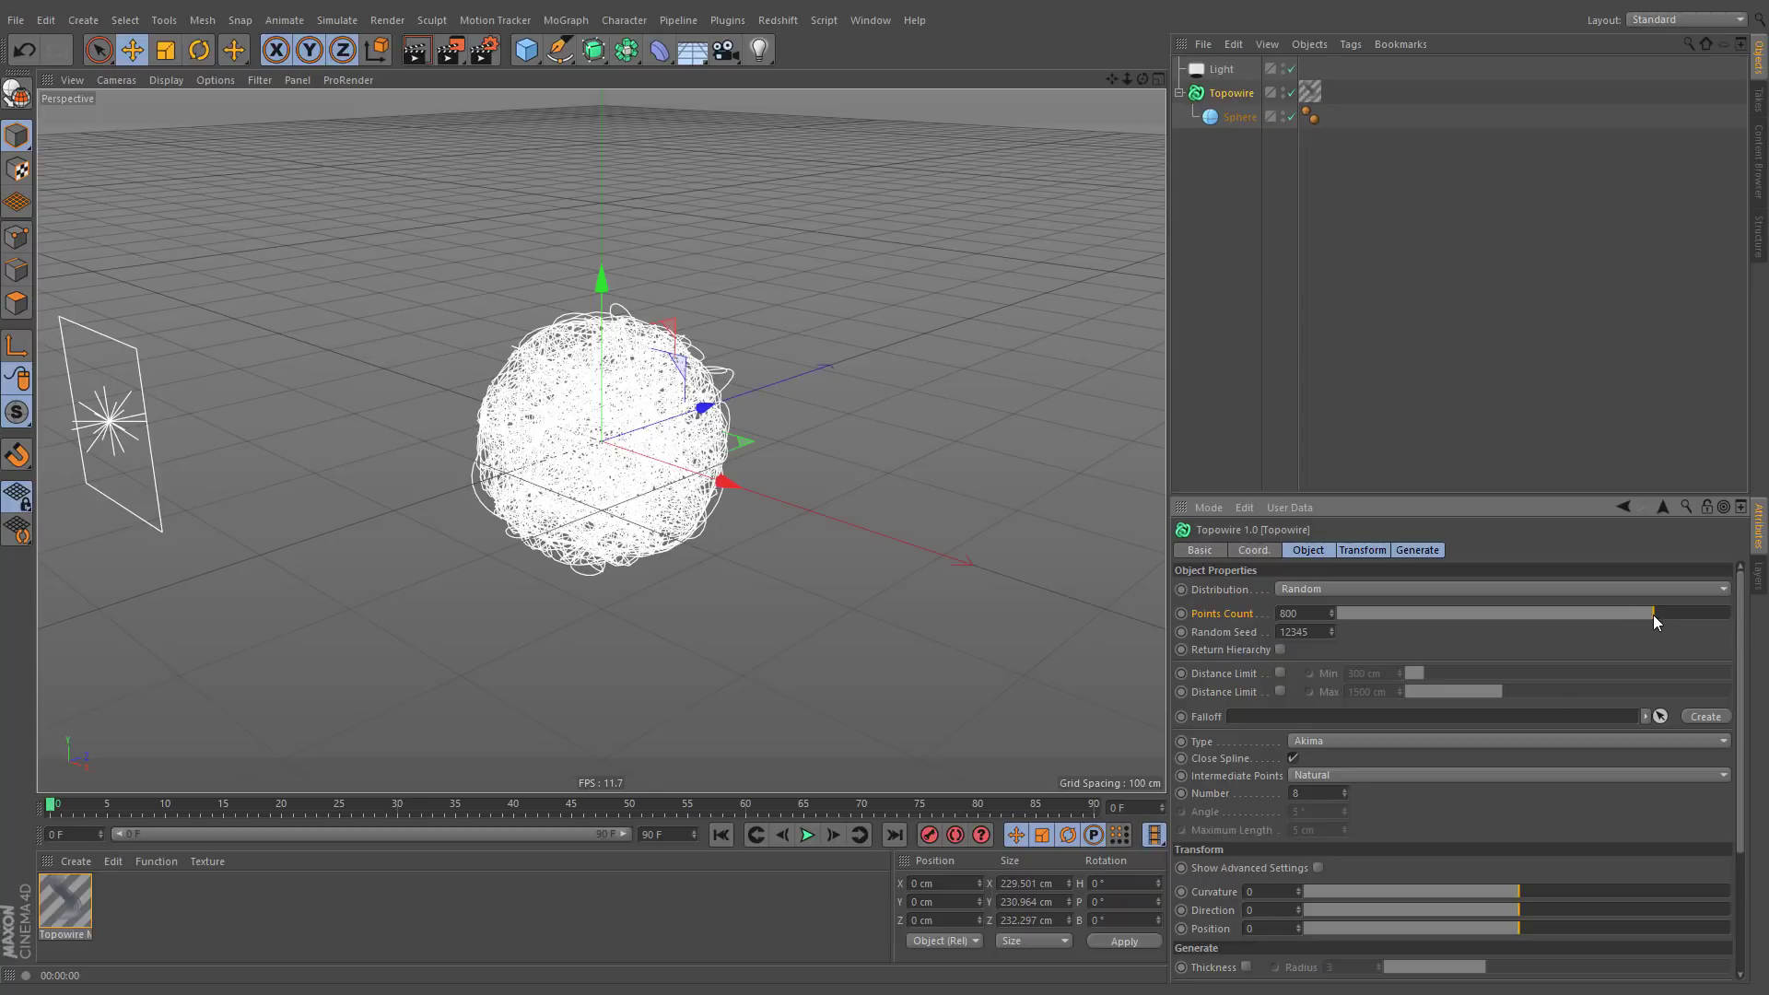
drag(1654, 615, 1728, 614)
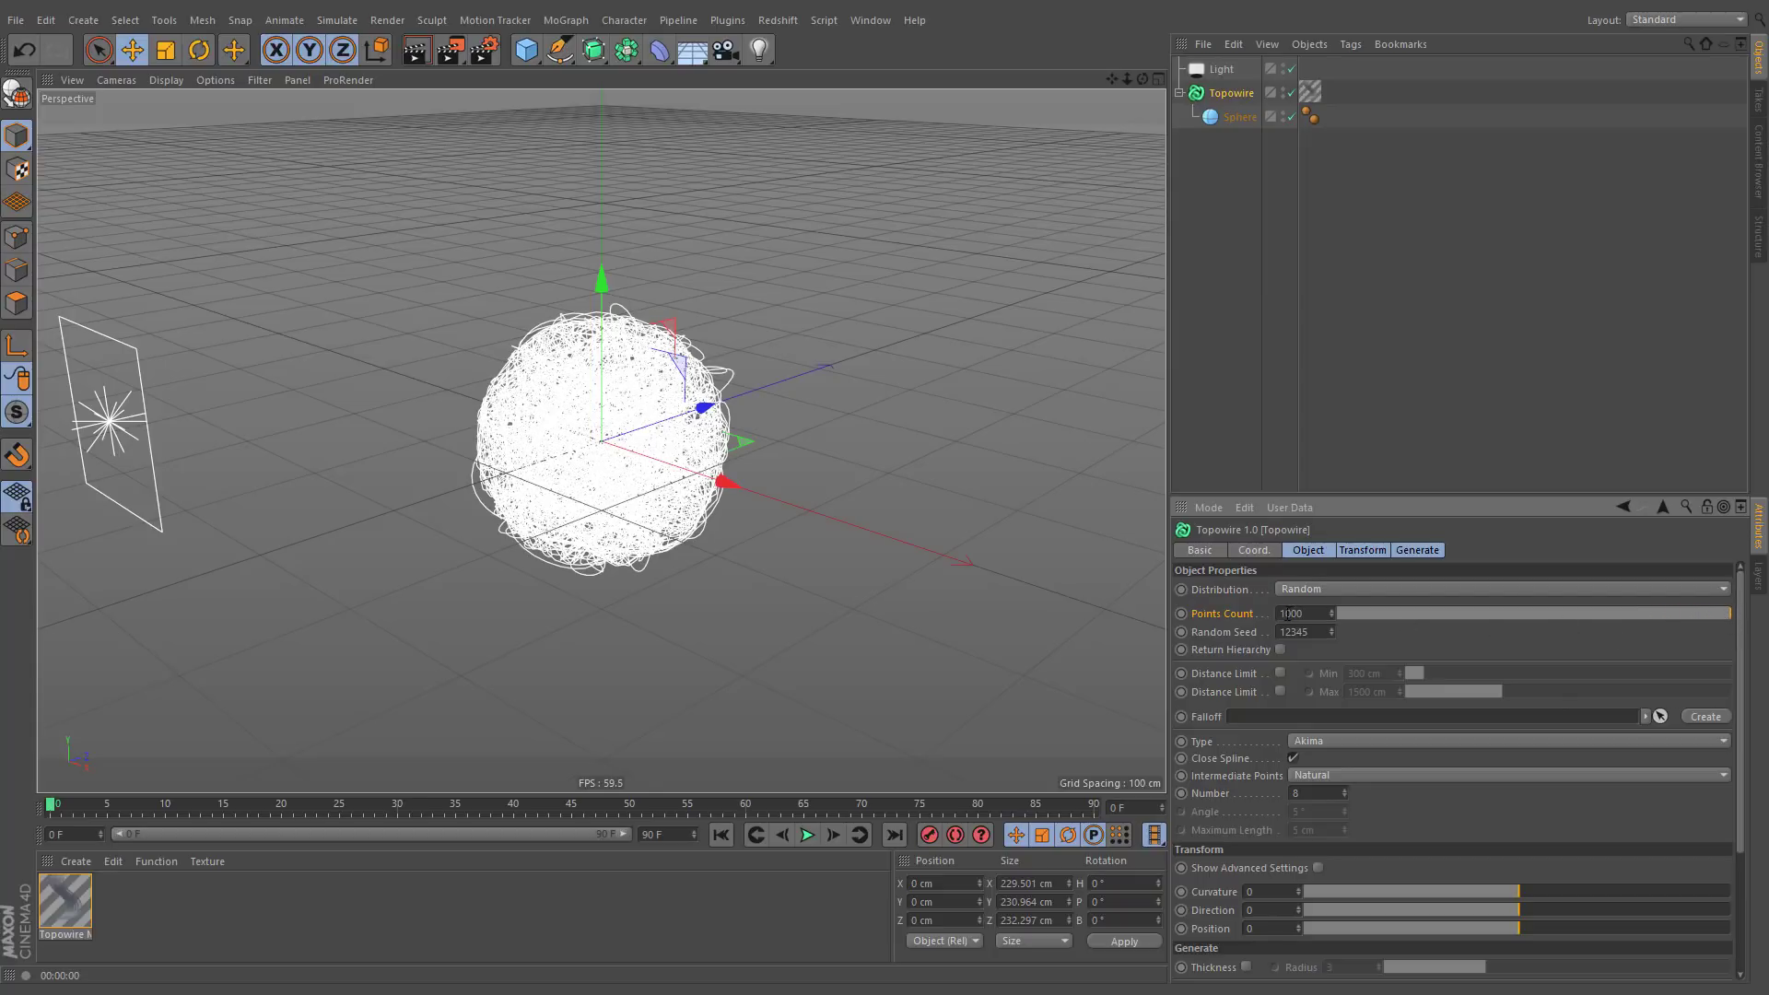
drag(1287, 613, 1273, 623)
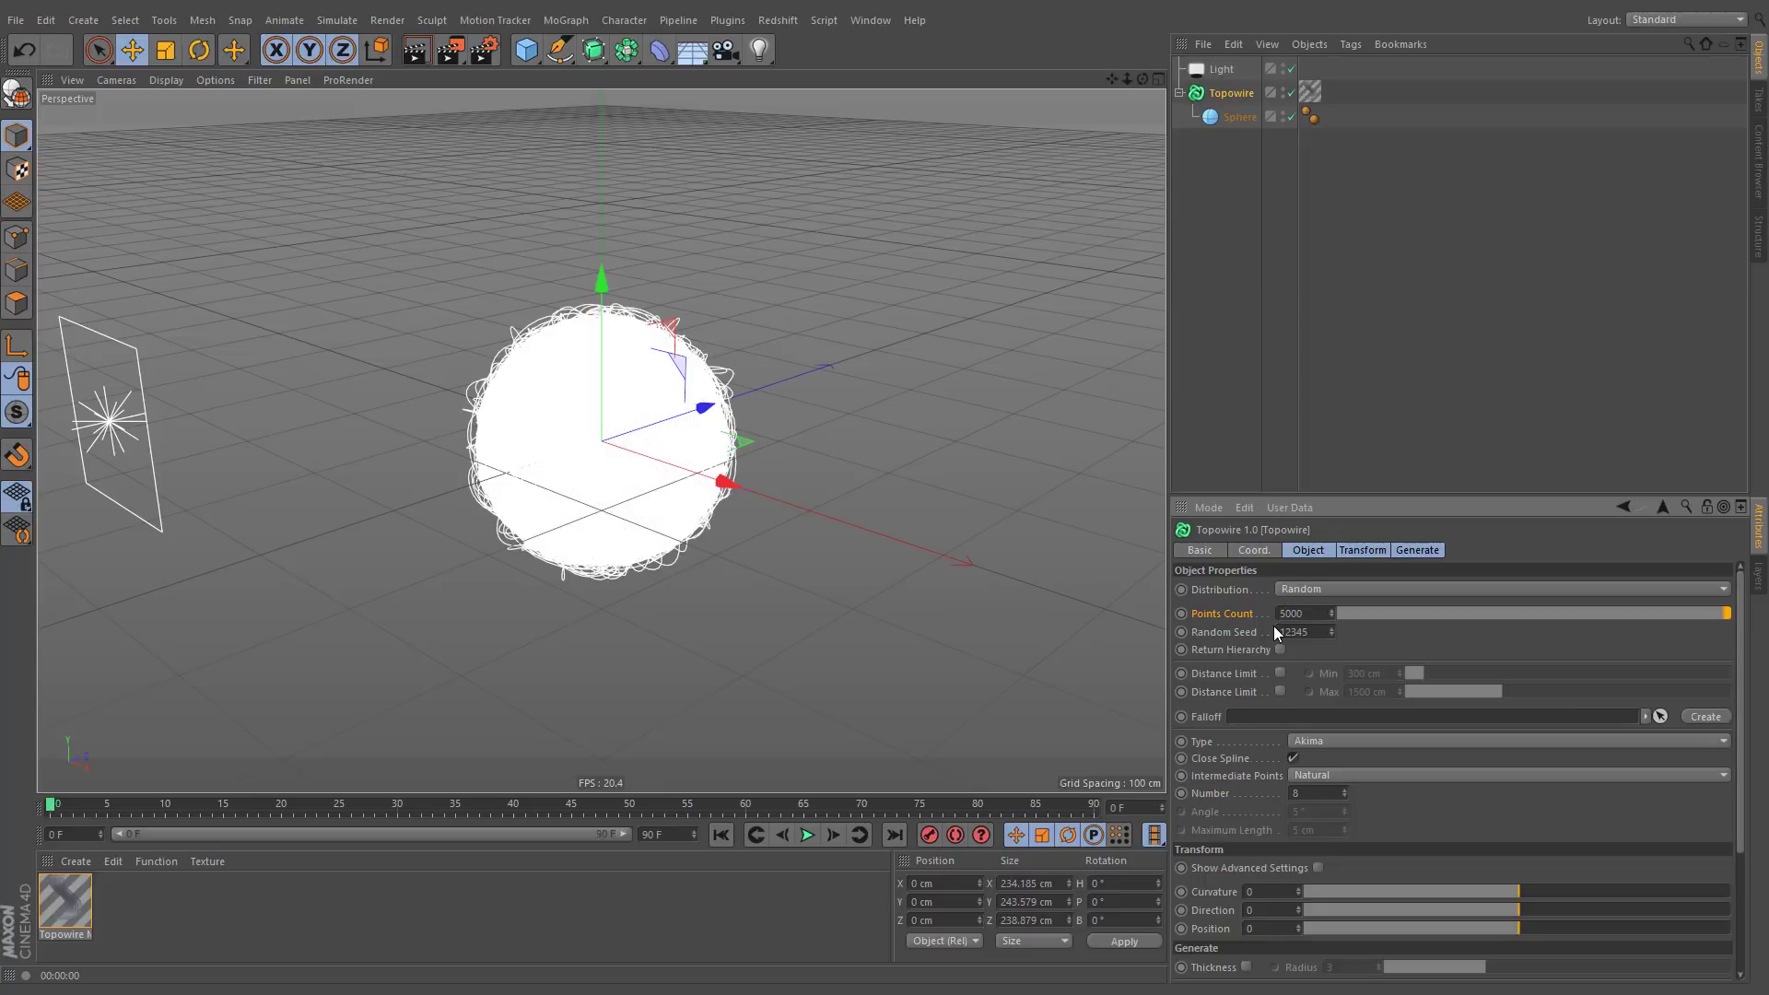
click(424, 54)
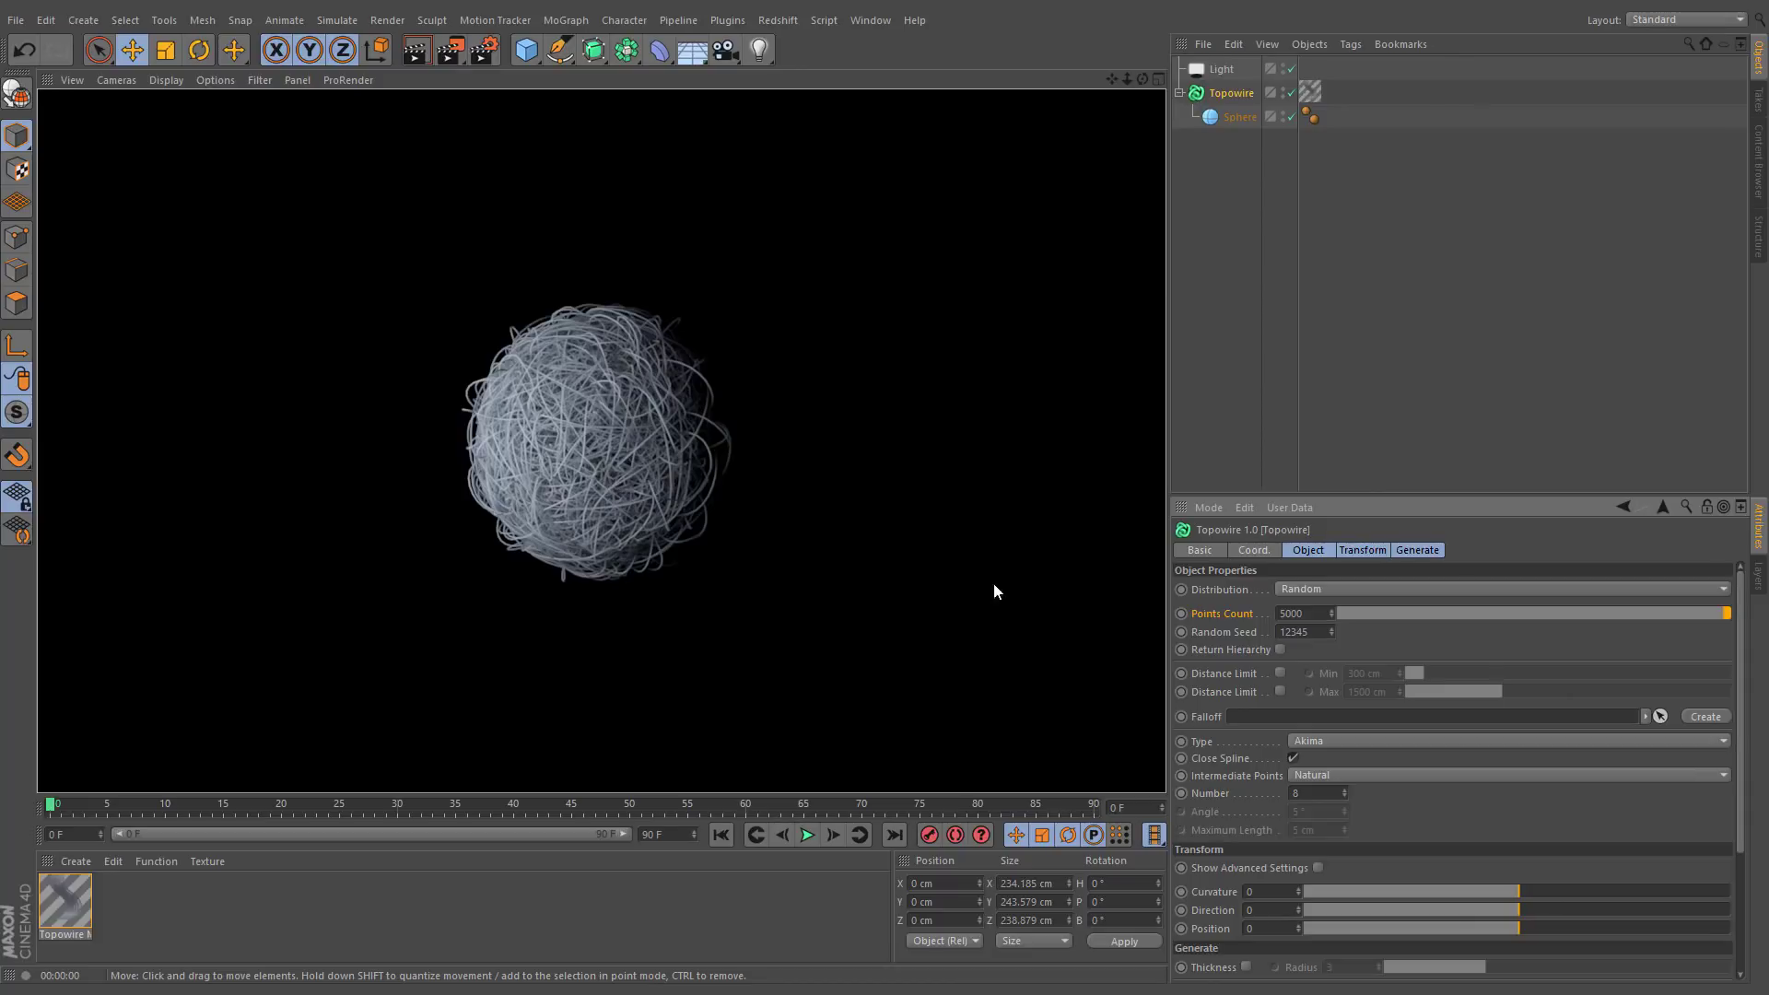
Lower Points Count to 100 and raise Random Seed by six.
drag(1623, 612, 1379, 610)
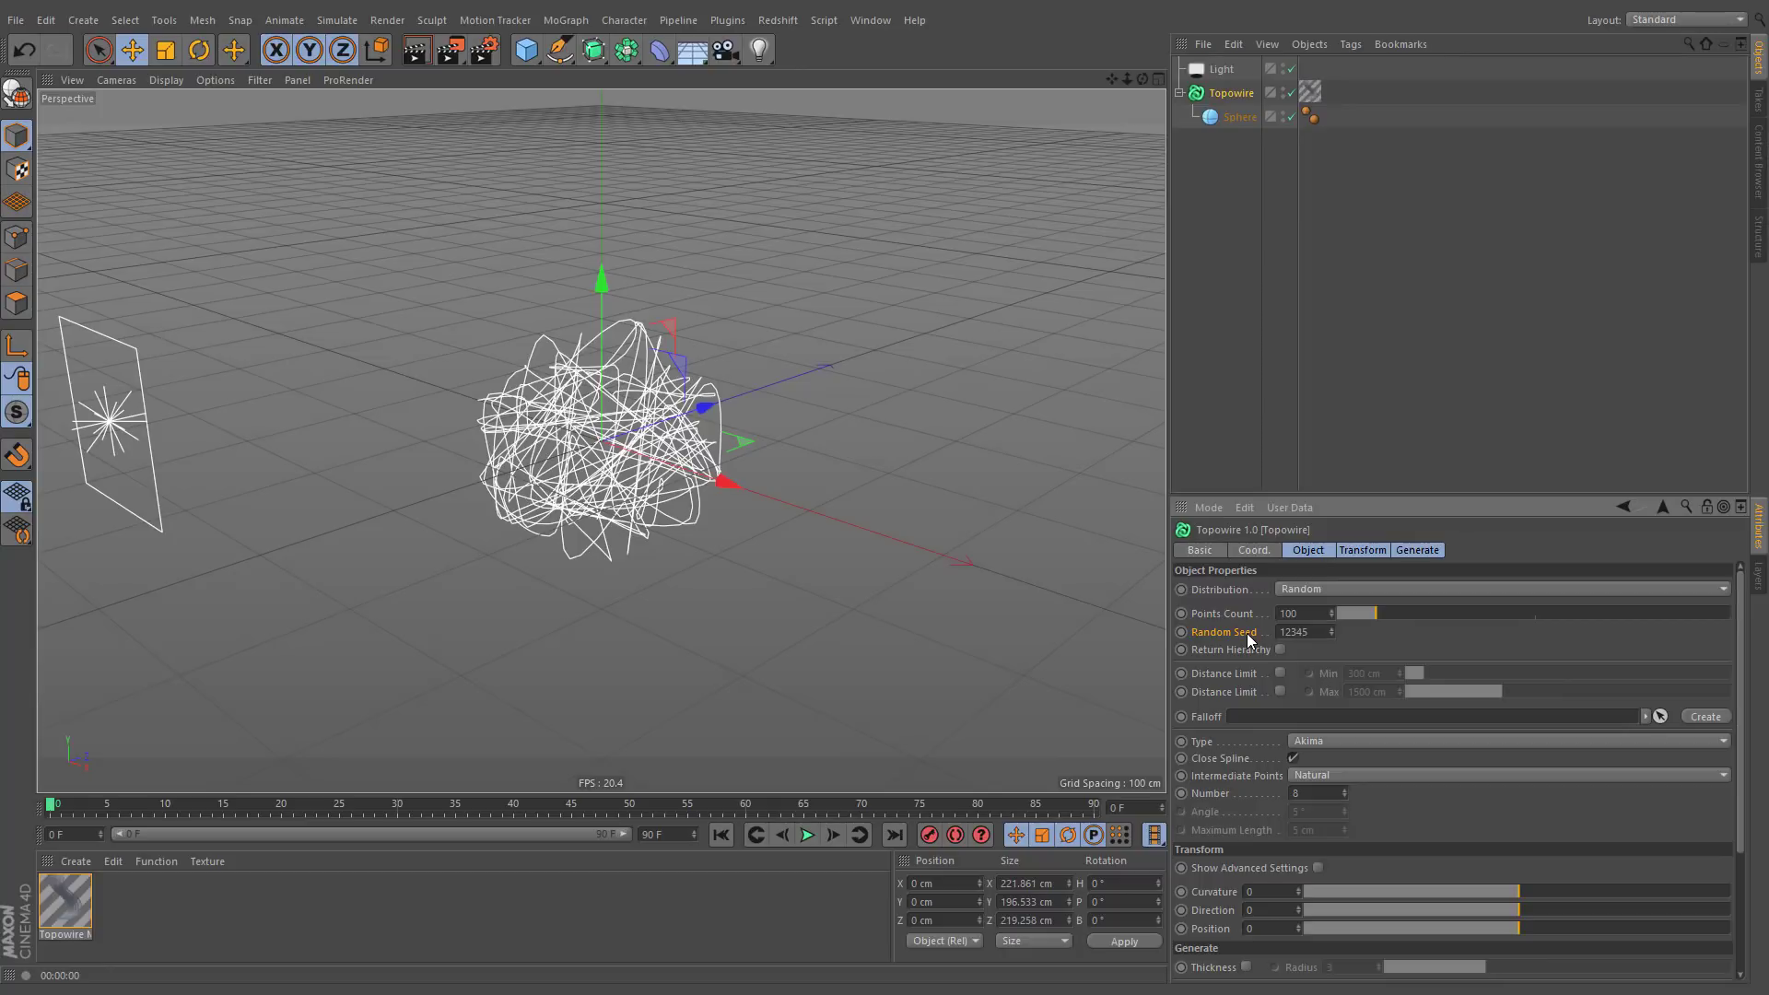
click(1330, 628)
click(1330, 628)
click(1330, 628)
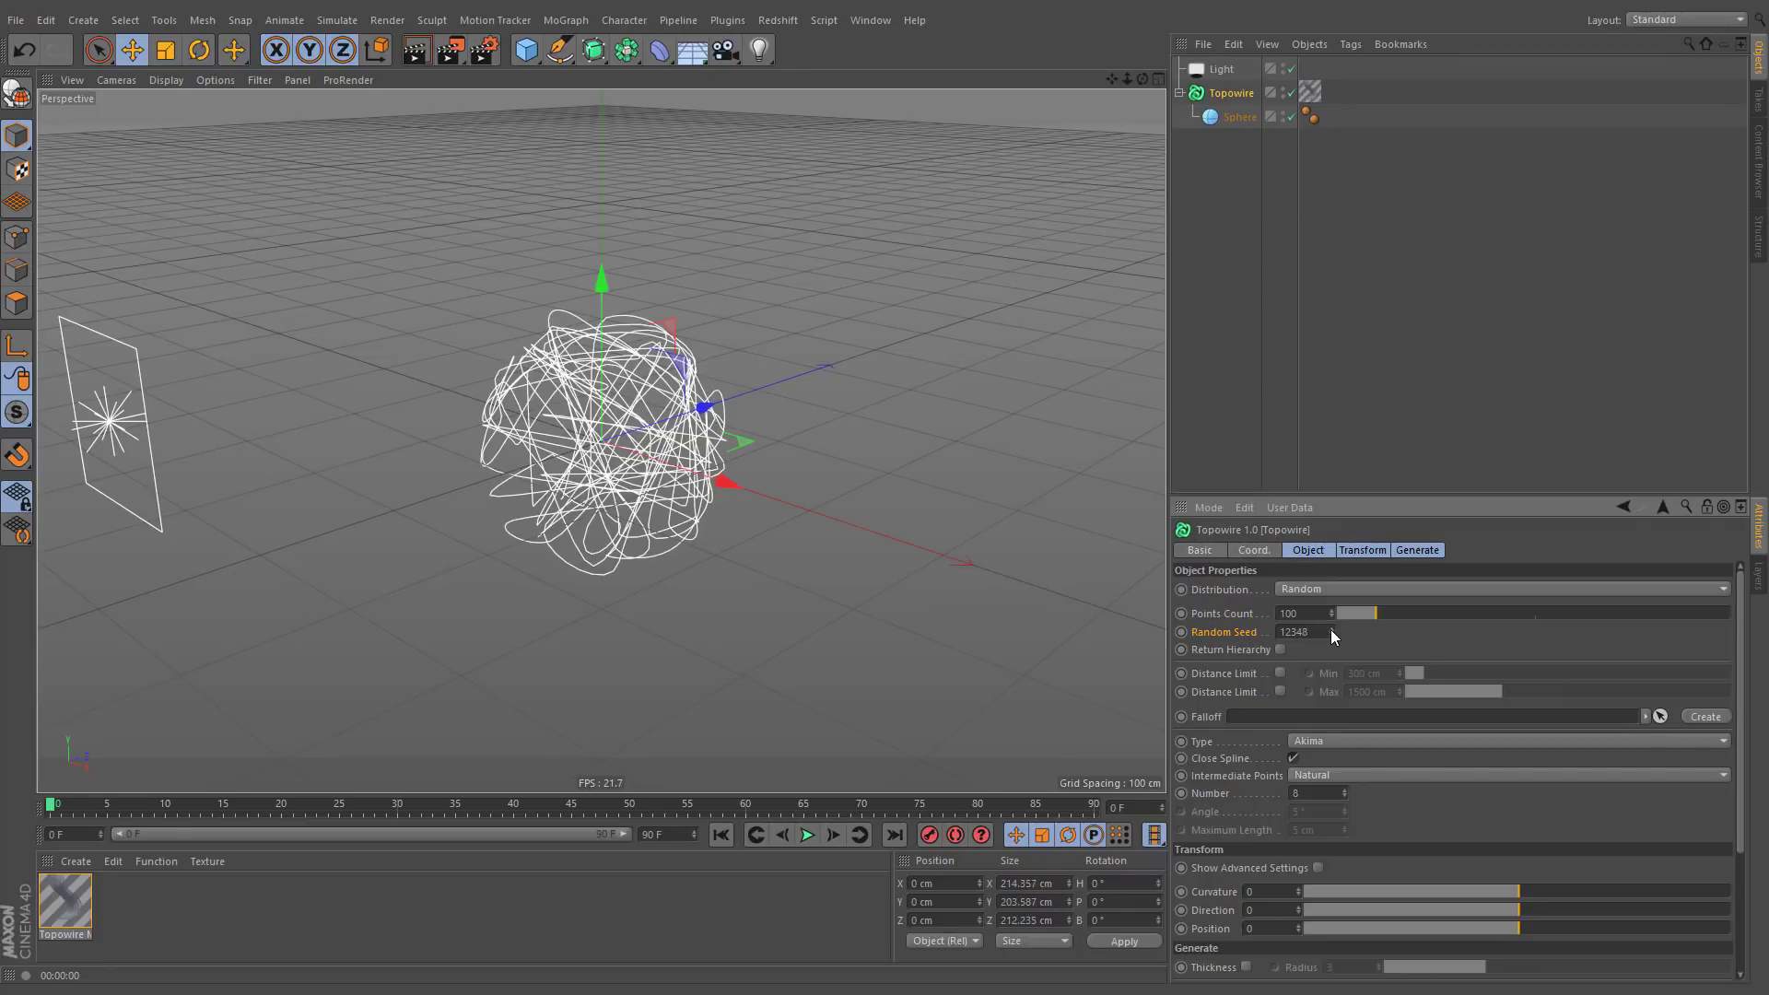
click(1330, 629)
click(1330, 629)
click(1331, 628)
click(1331, 629)
click(1331, 628)
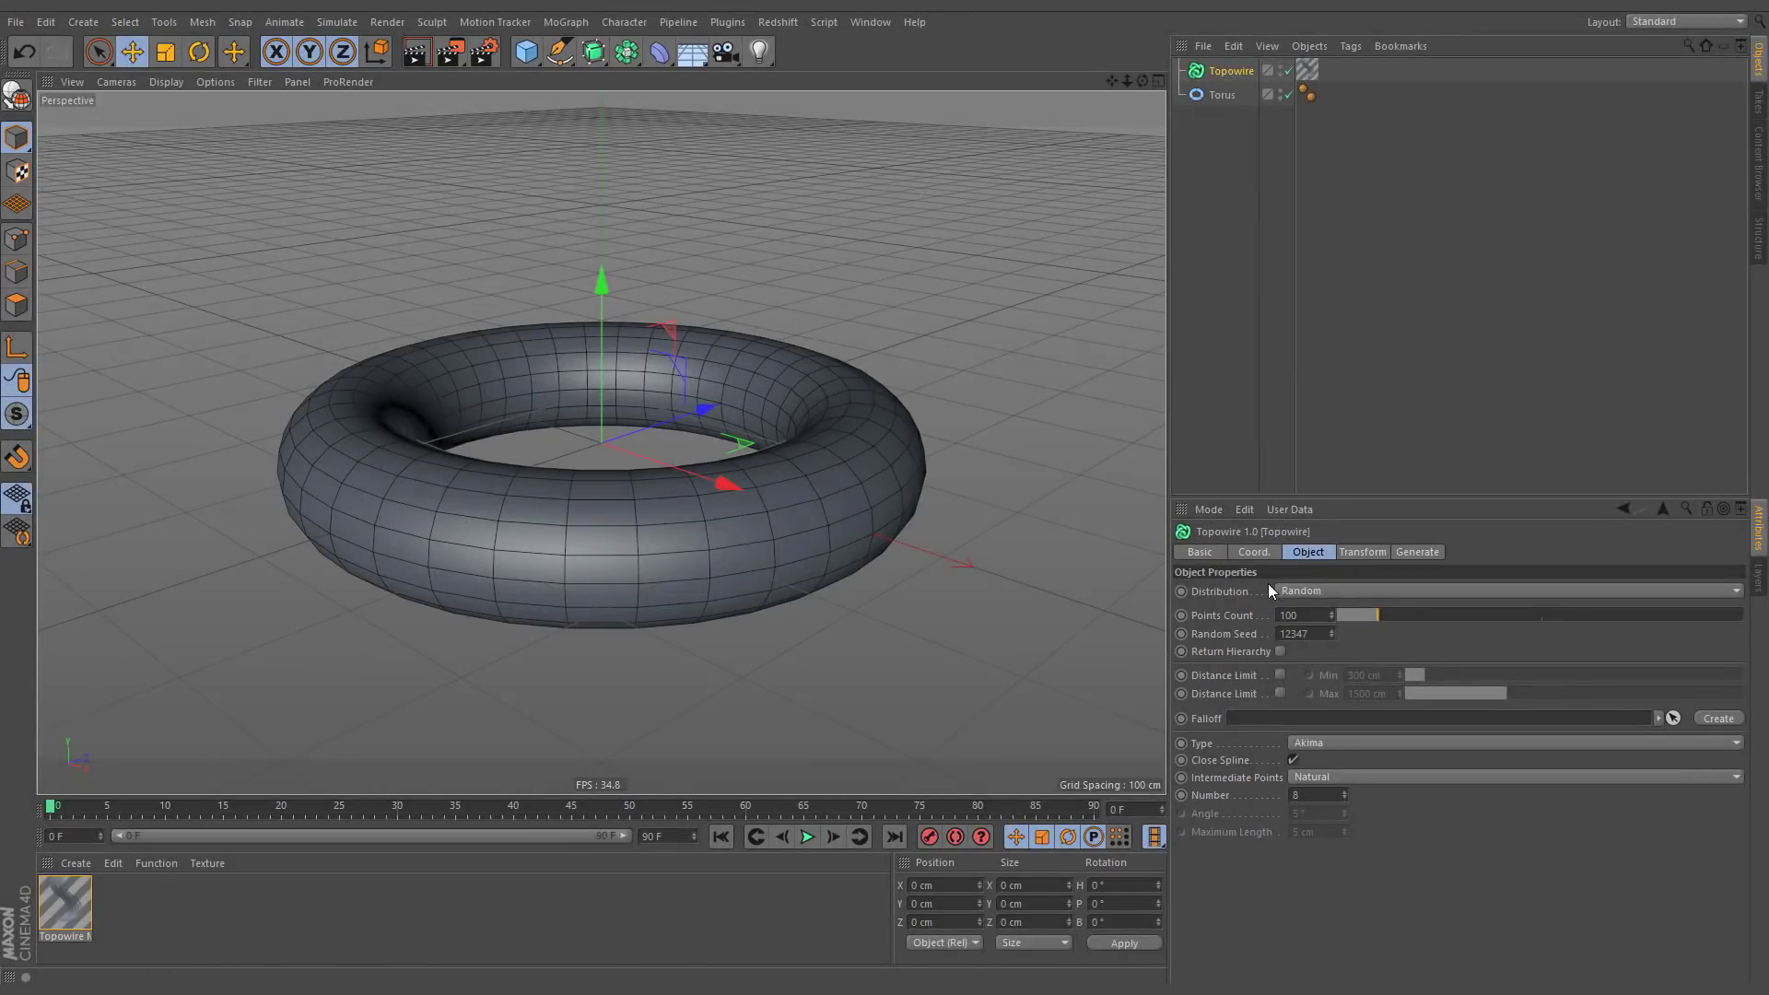
Set Topowire's Distribution to Vertex and parent the Torus under Topowire.
click(1290, 592)
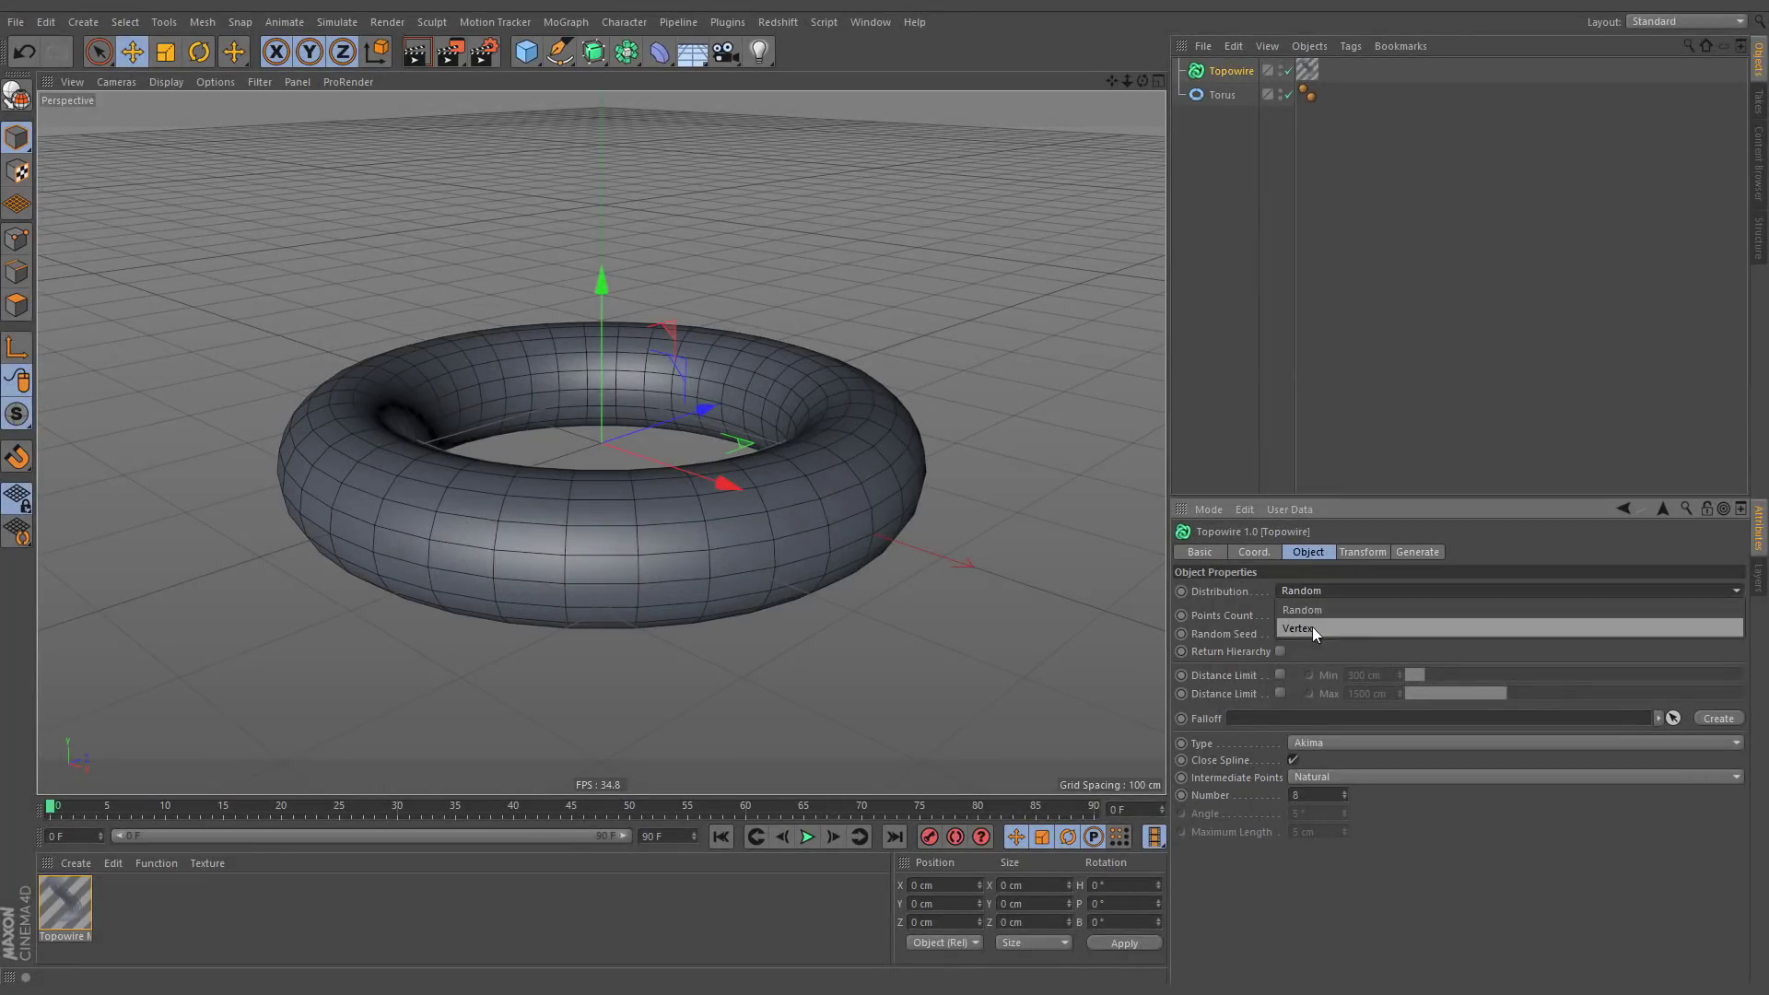
click(1356, 627)
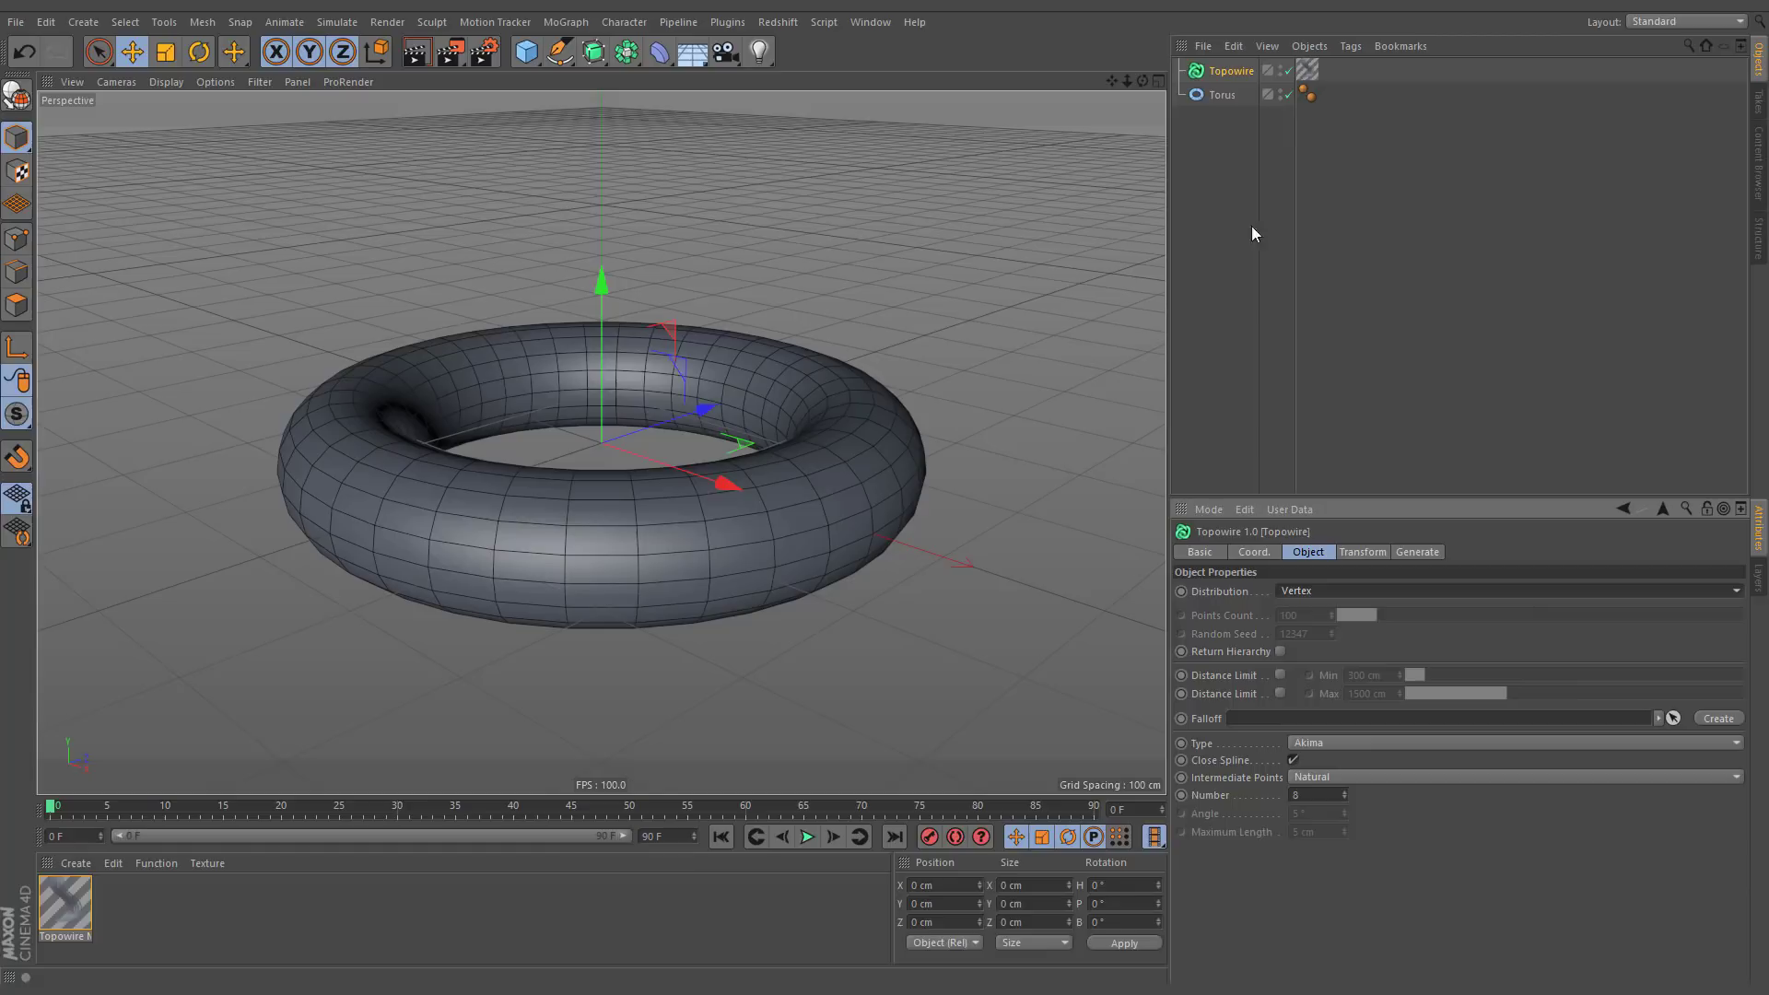
drag(1222, 94, 1218, 75)
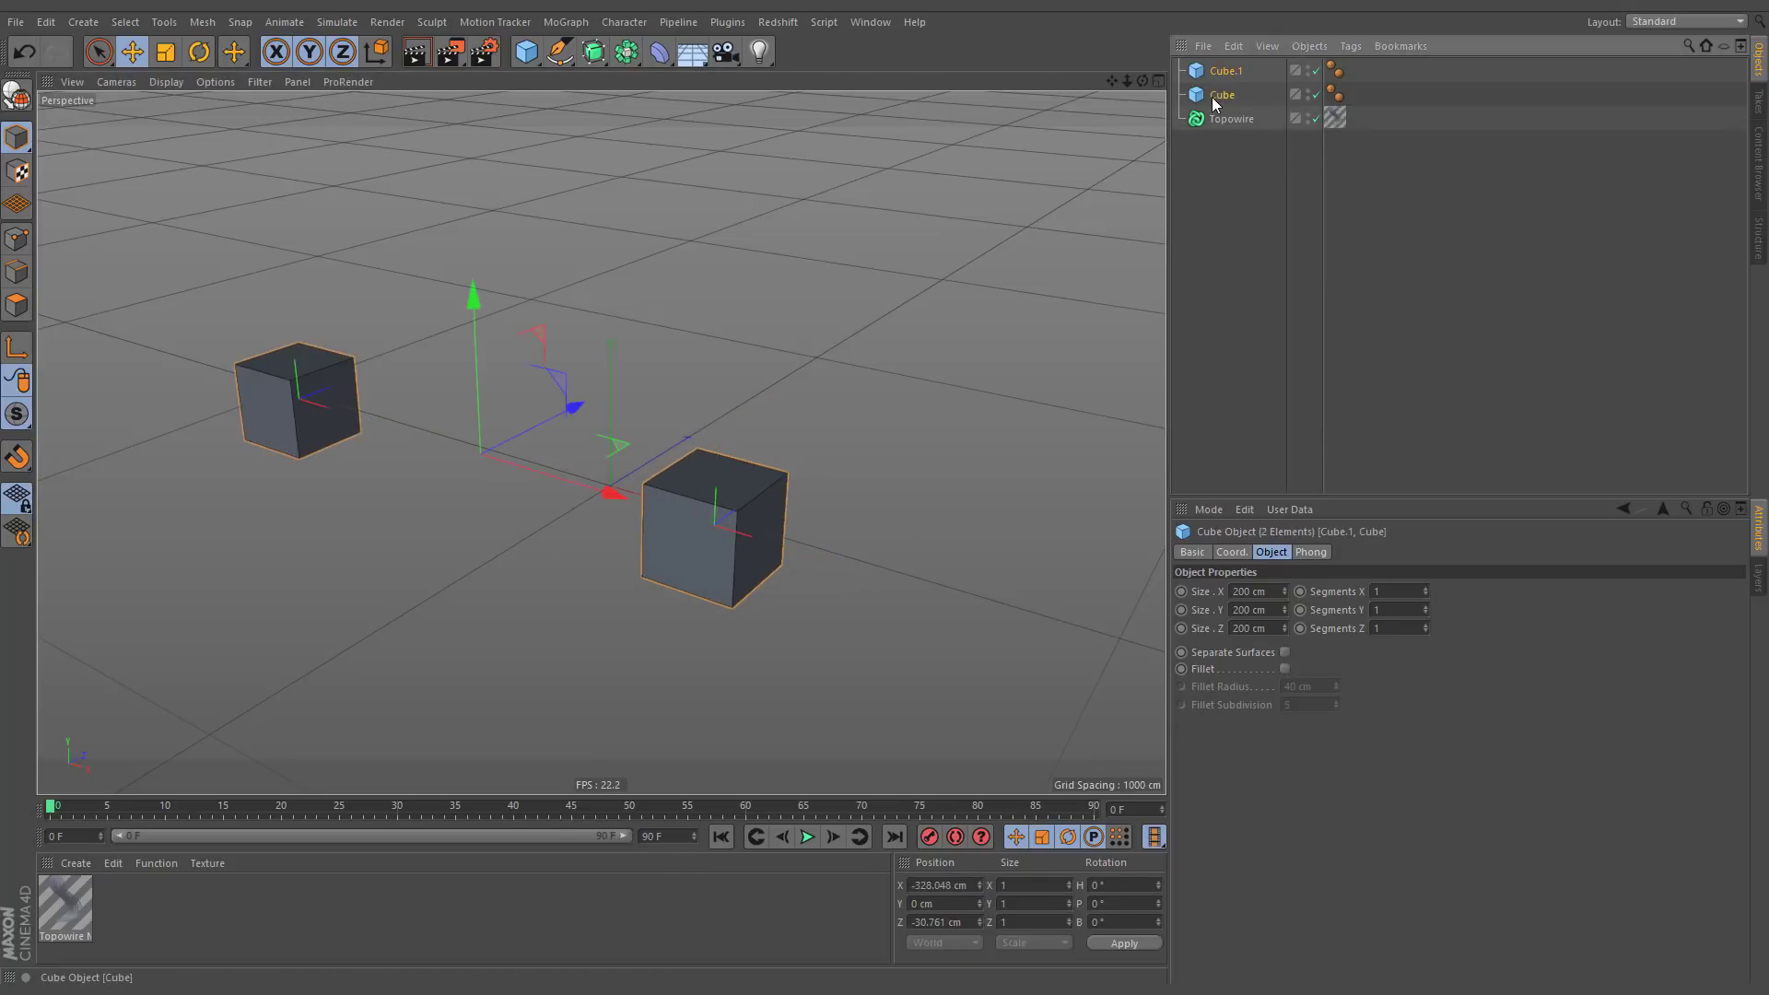
Parent both cubes under Topowire, add two cube copies, and enable Return Hierarchy.
drag(1207, 92, 1215, 118)
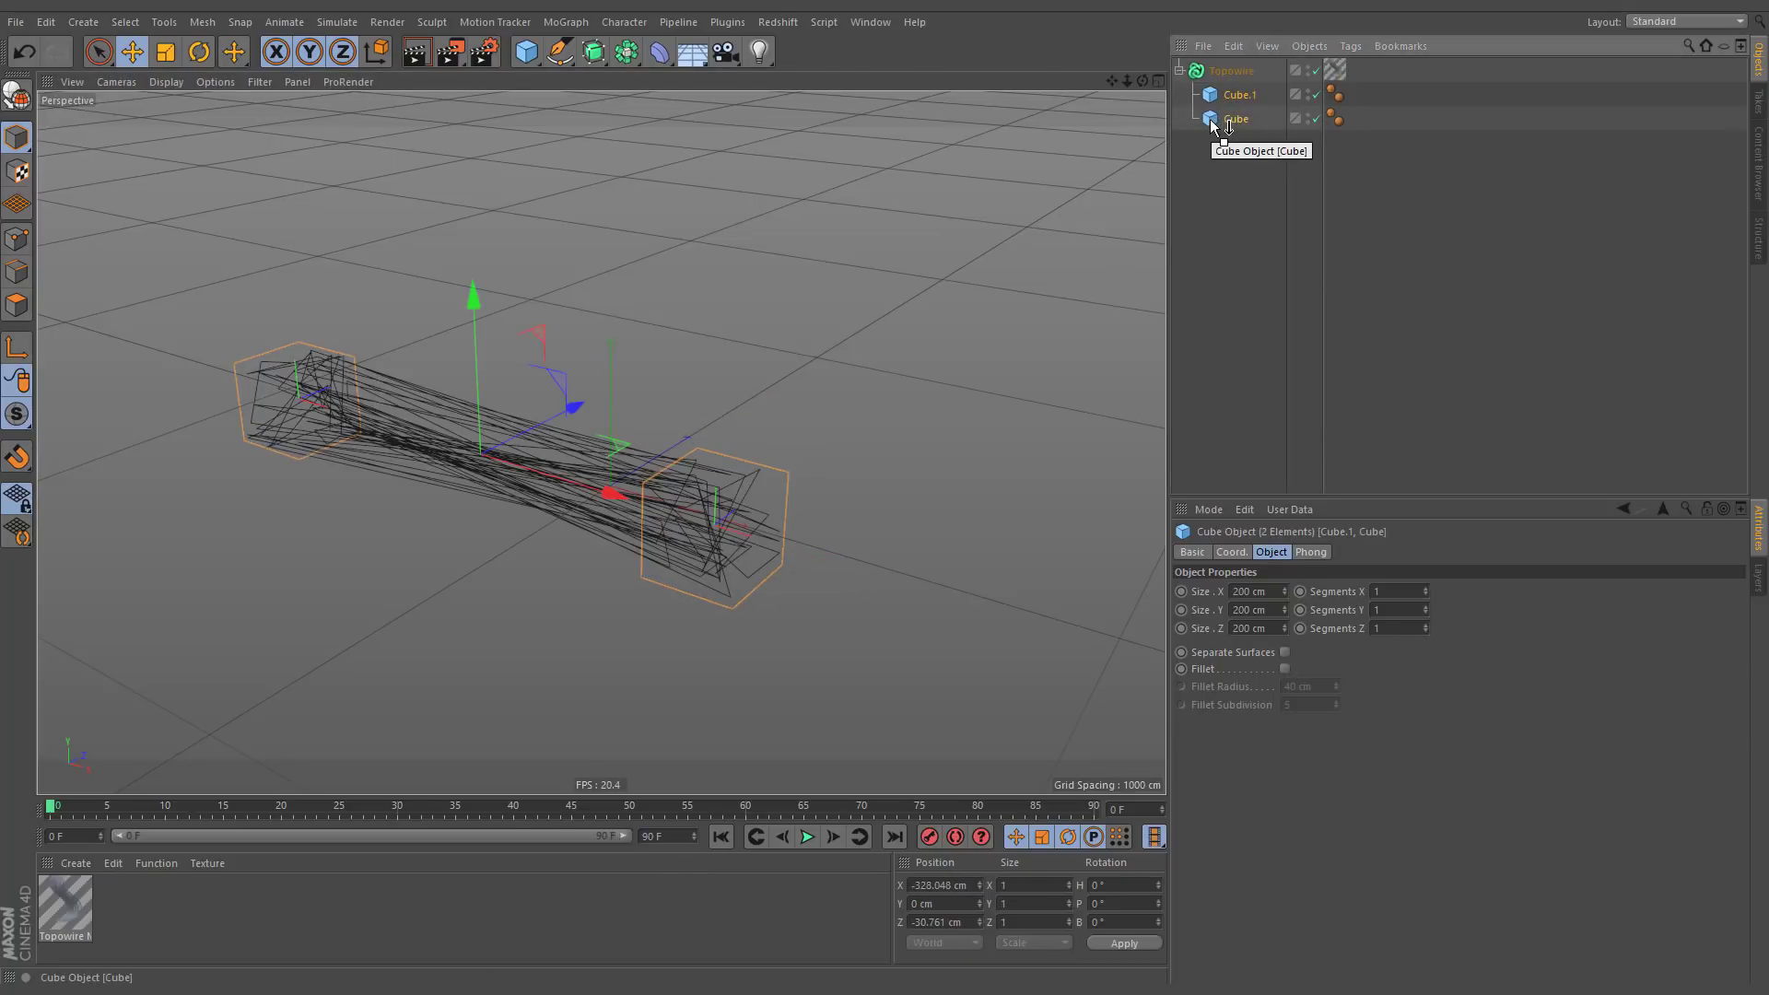
click(1215, 118)
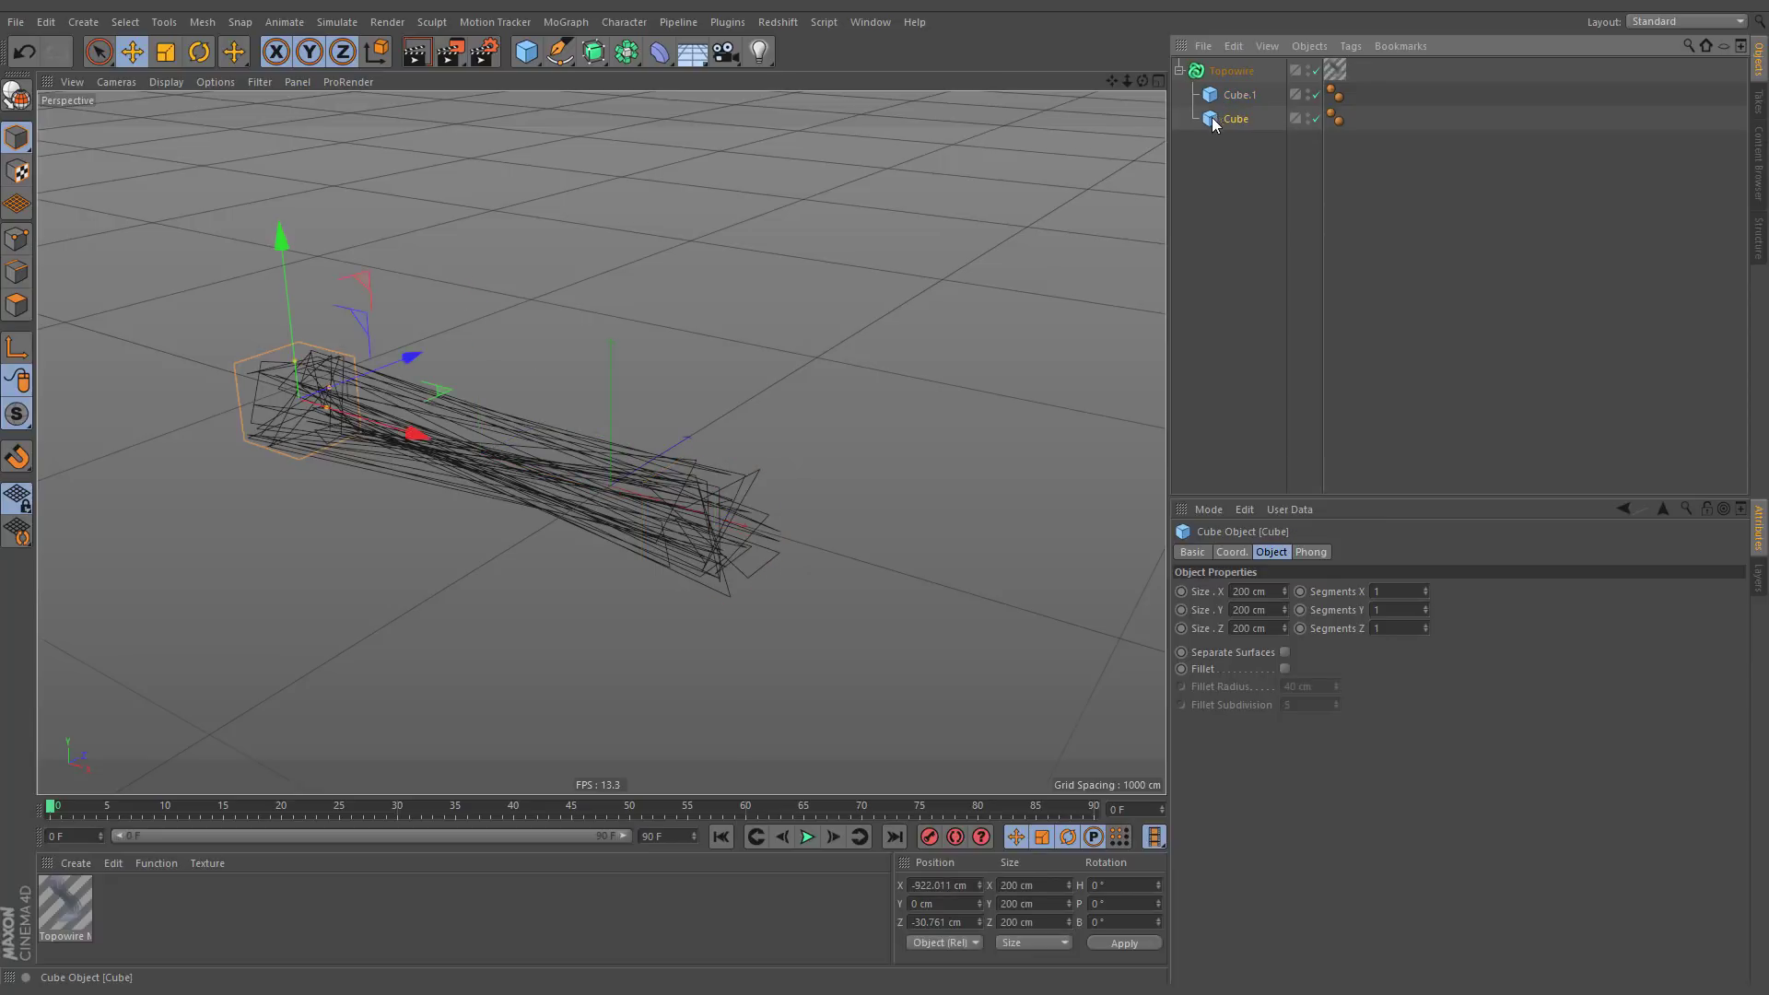
ctrl+drag(412, 369, 729, 210)
ctrl+drag(783, 280, 1115, 381)
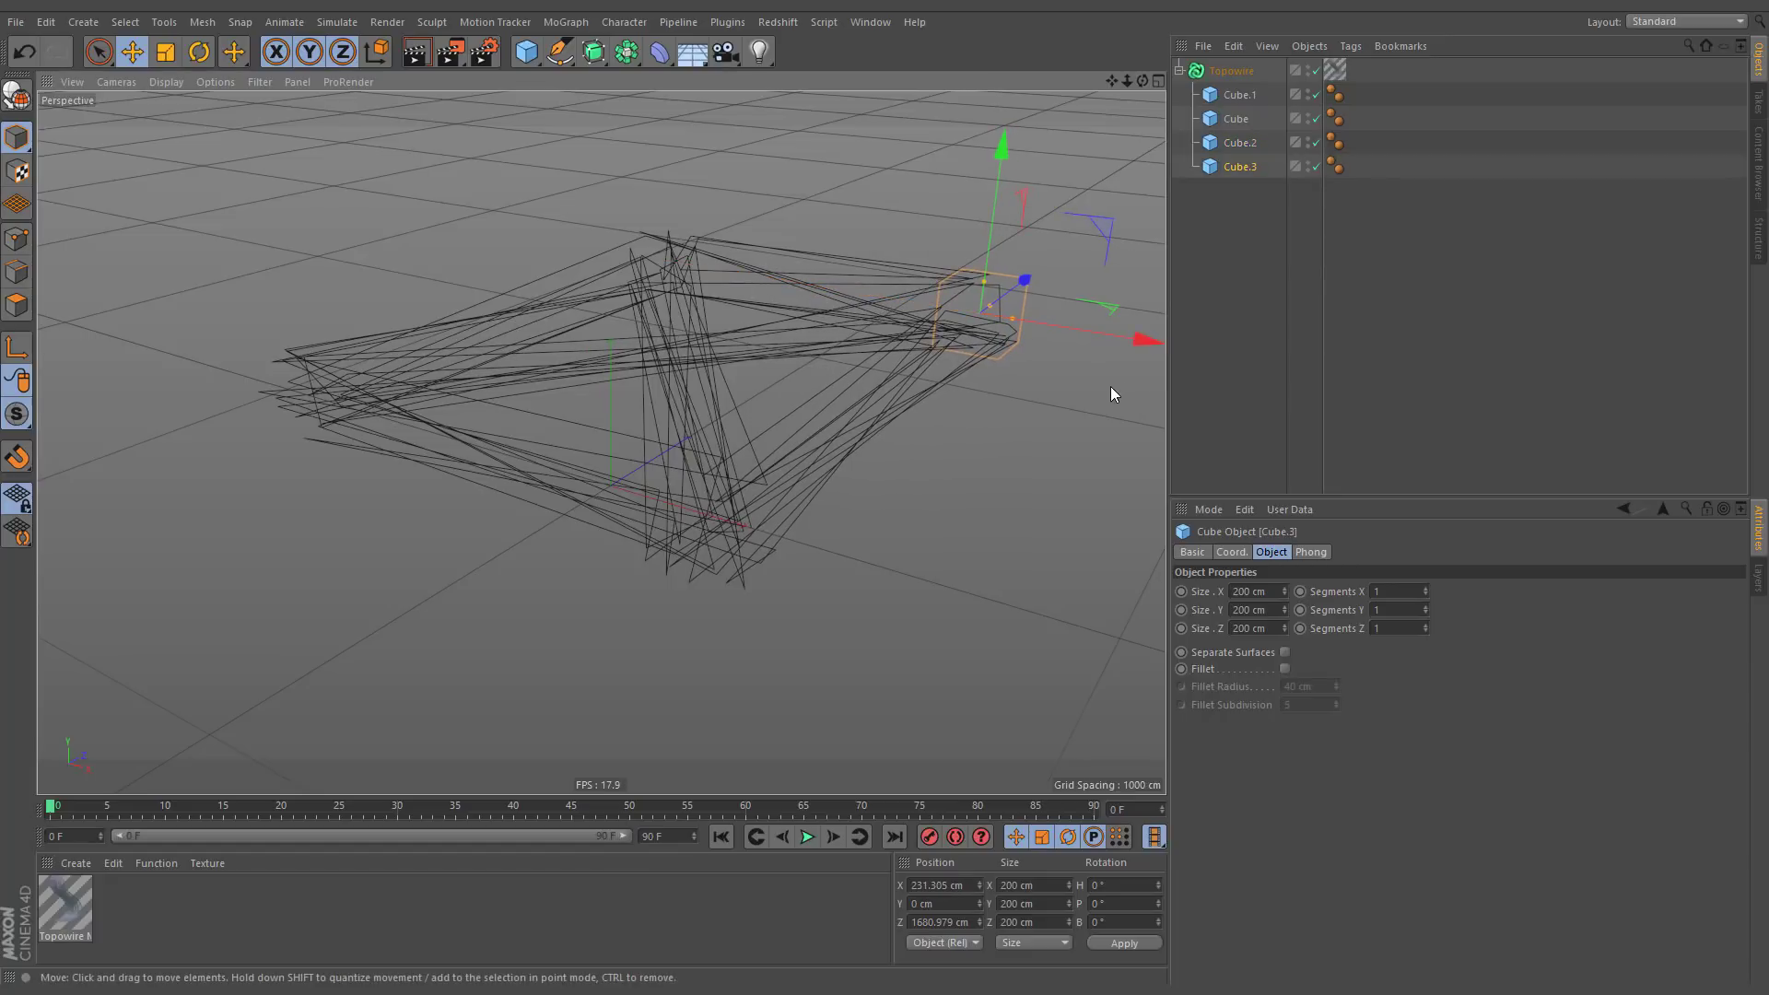
click(1199, 73)
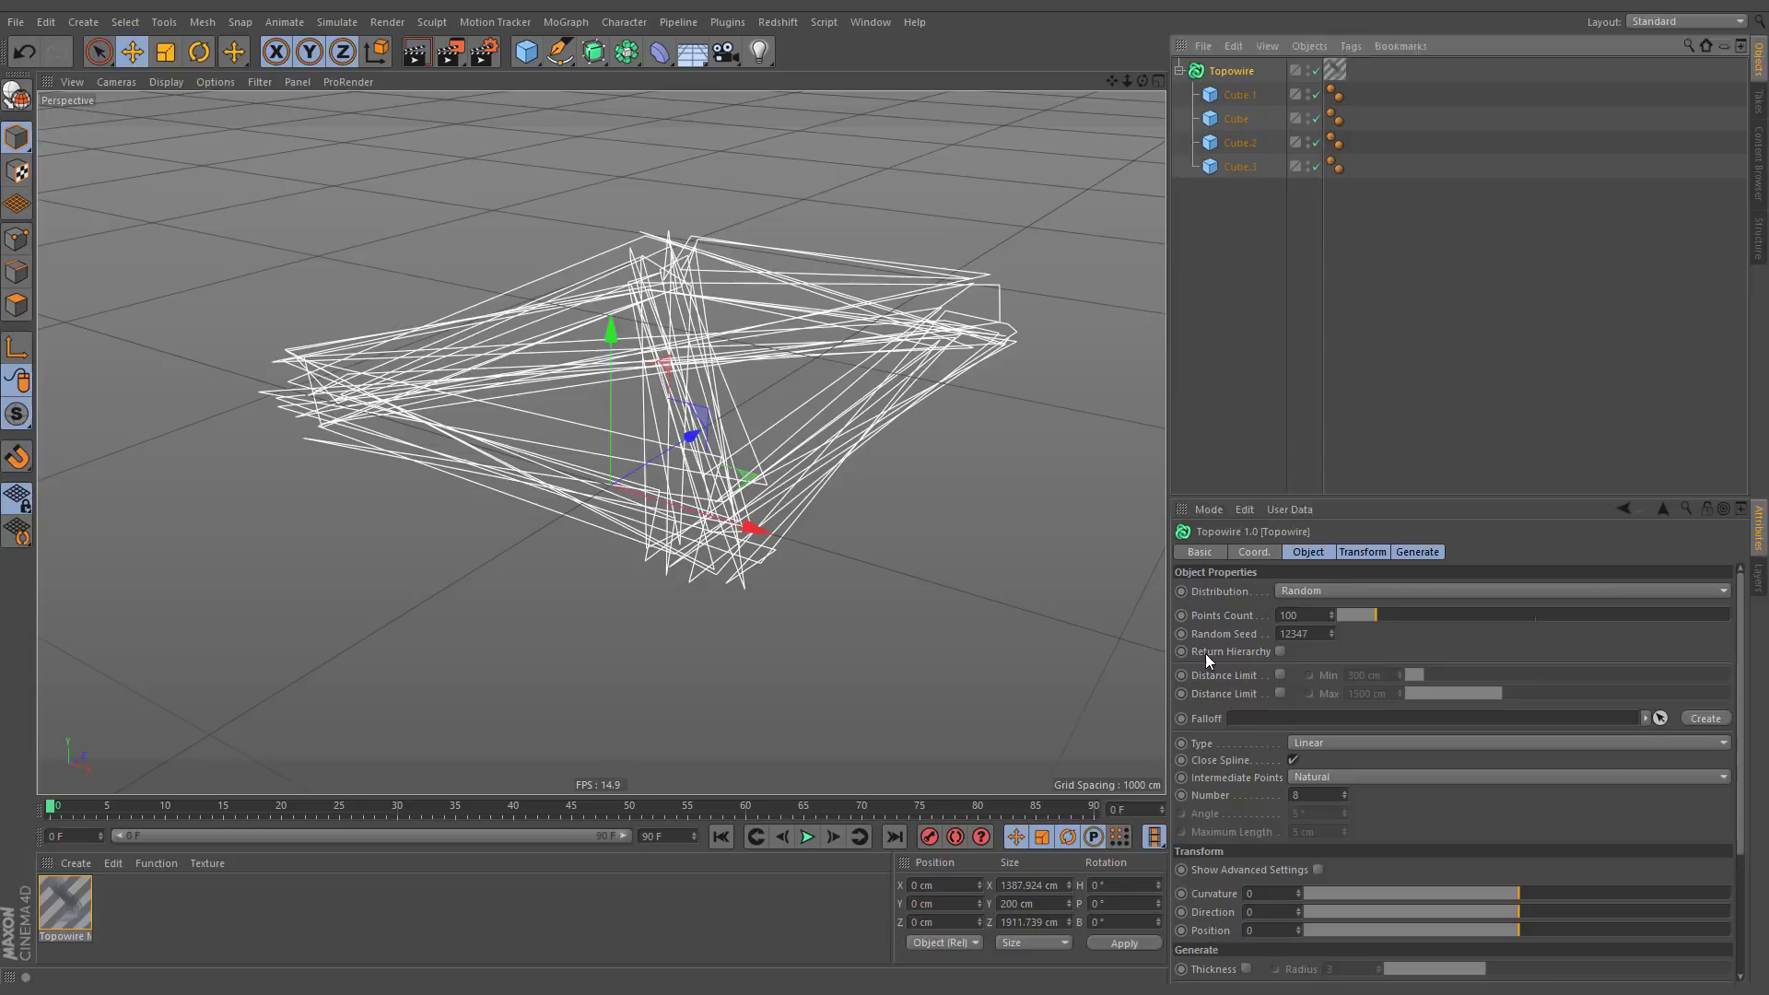
click(1279, 652)
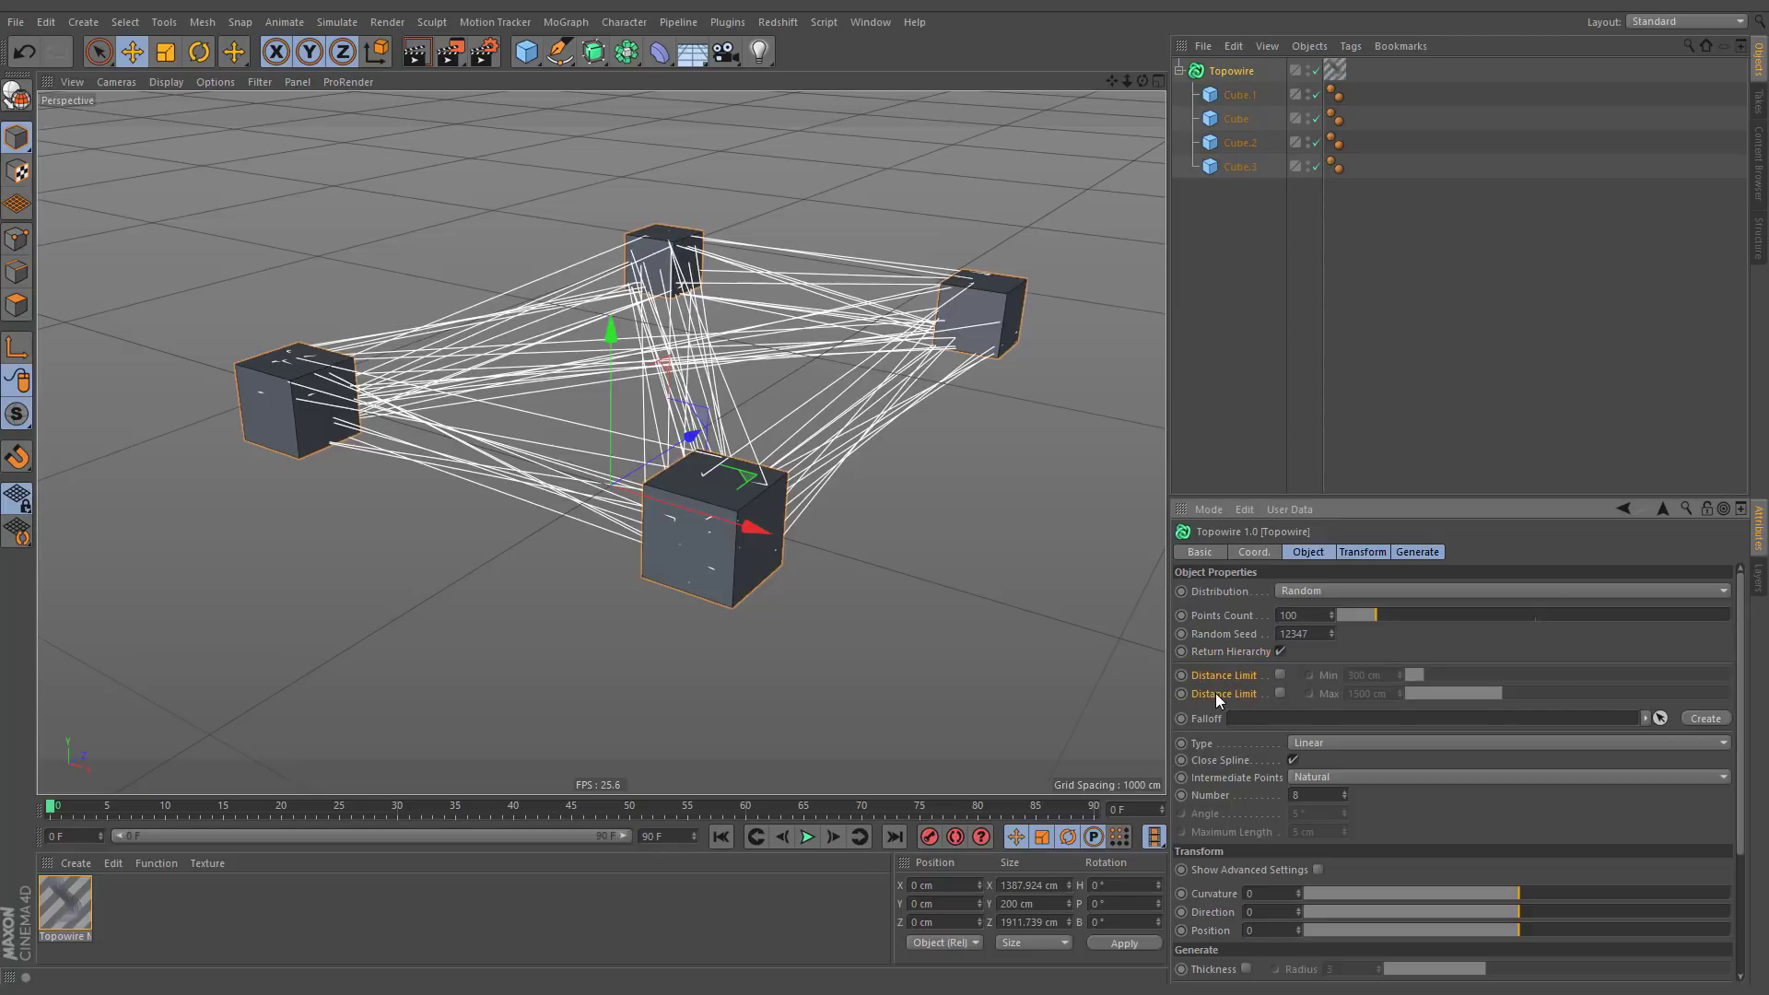
Enable Topowire's 300–1500 cm distance limits and move the left cube farther away.
click(1278, 678)
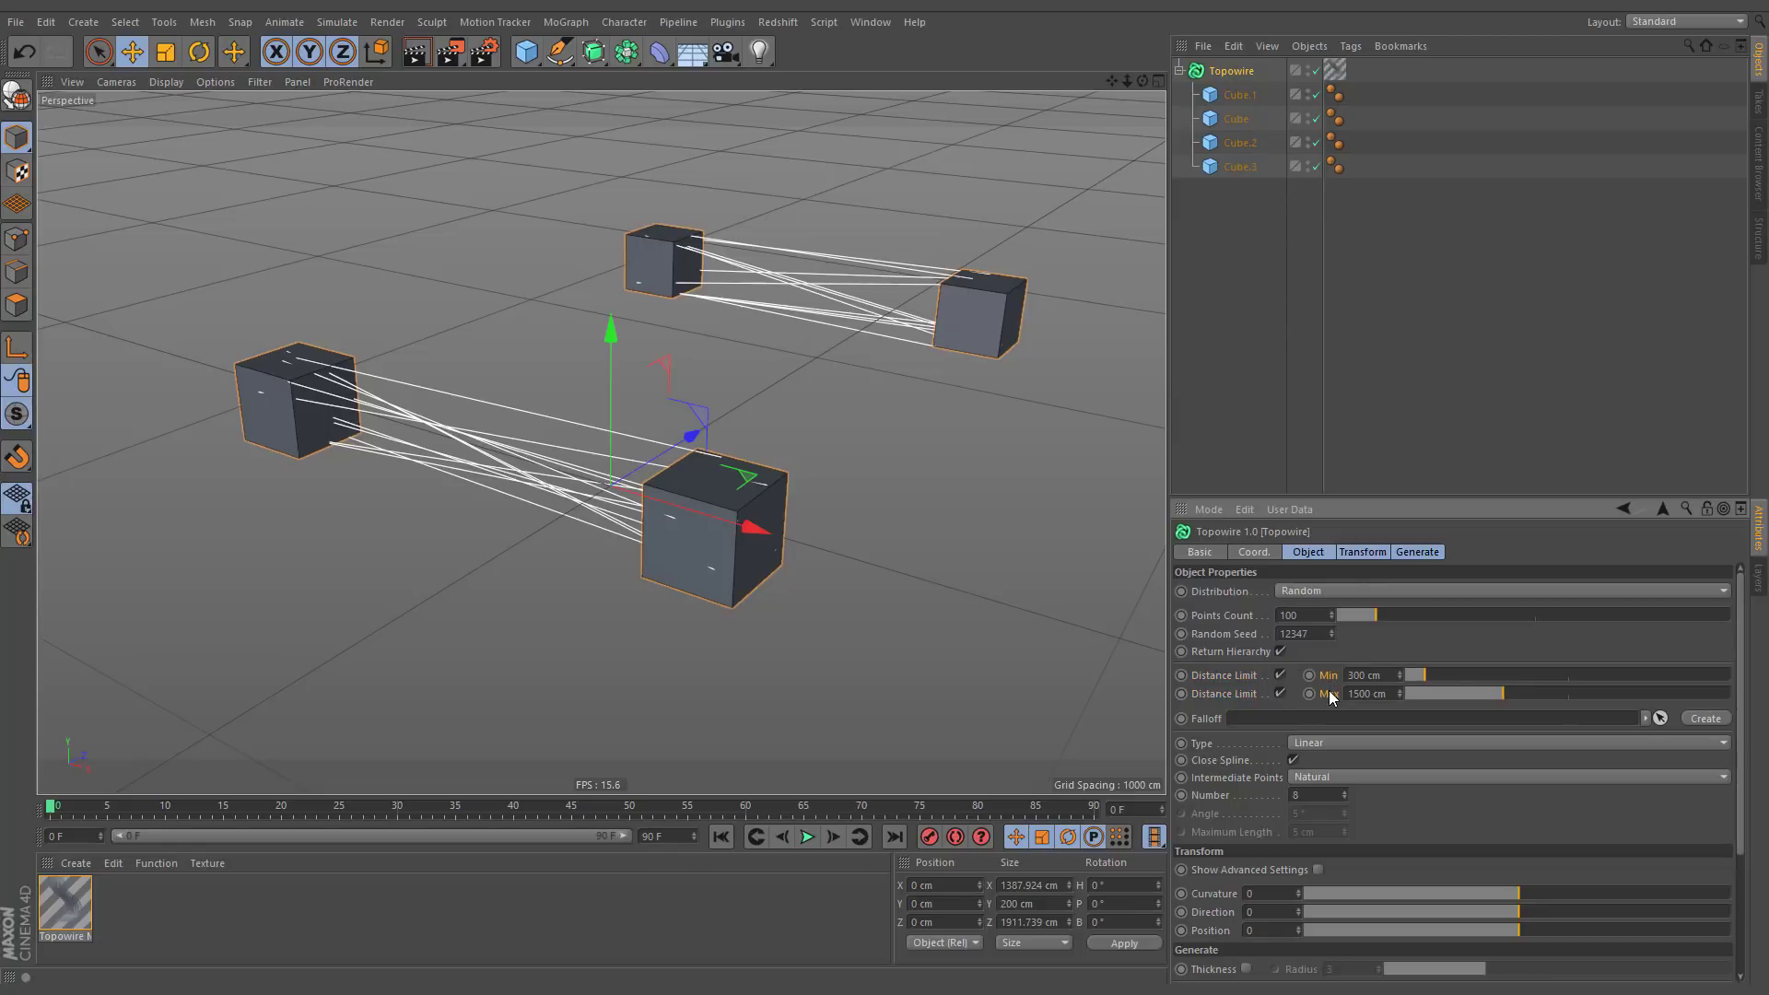
click(1236, 117)
drag(417, 363, 433, 260)
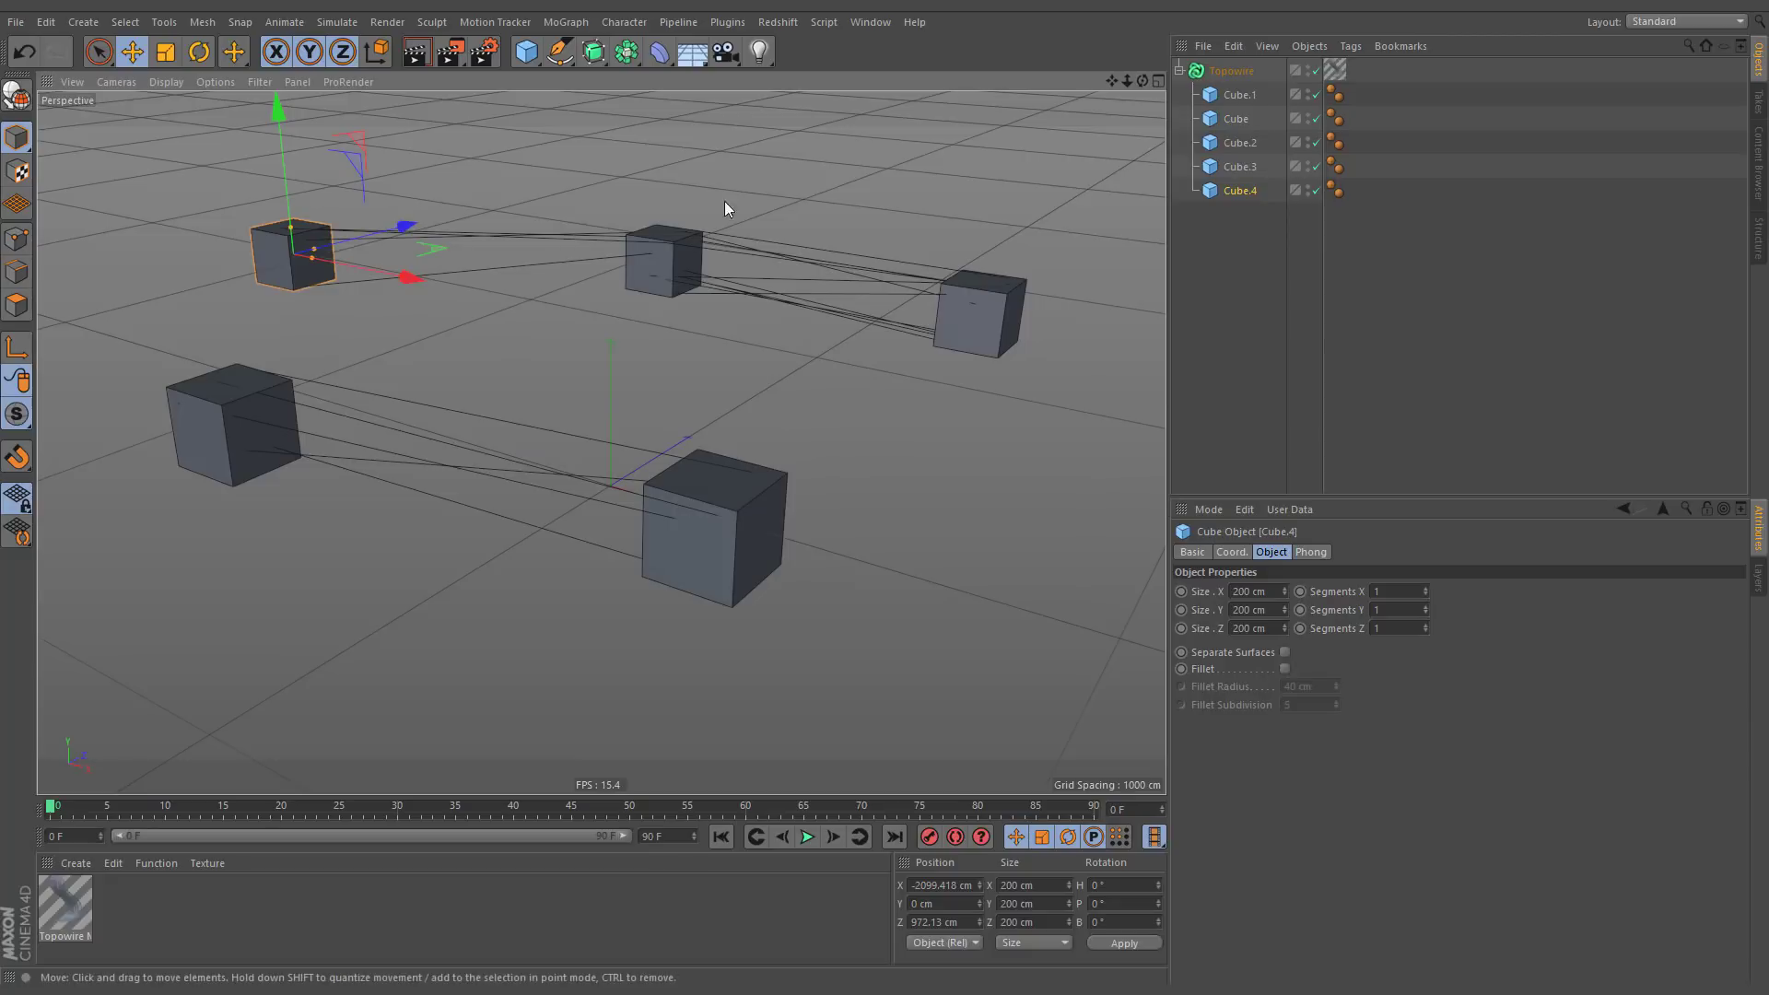
Turn off both Topowire's Max and Min Distance Limit options.
click(1216, 73)
click(1279, 692)
click(1279, 675)
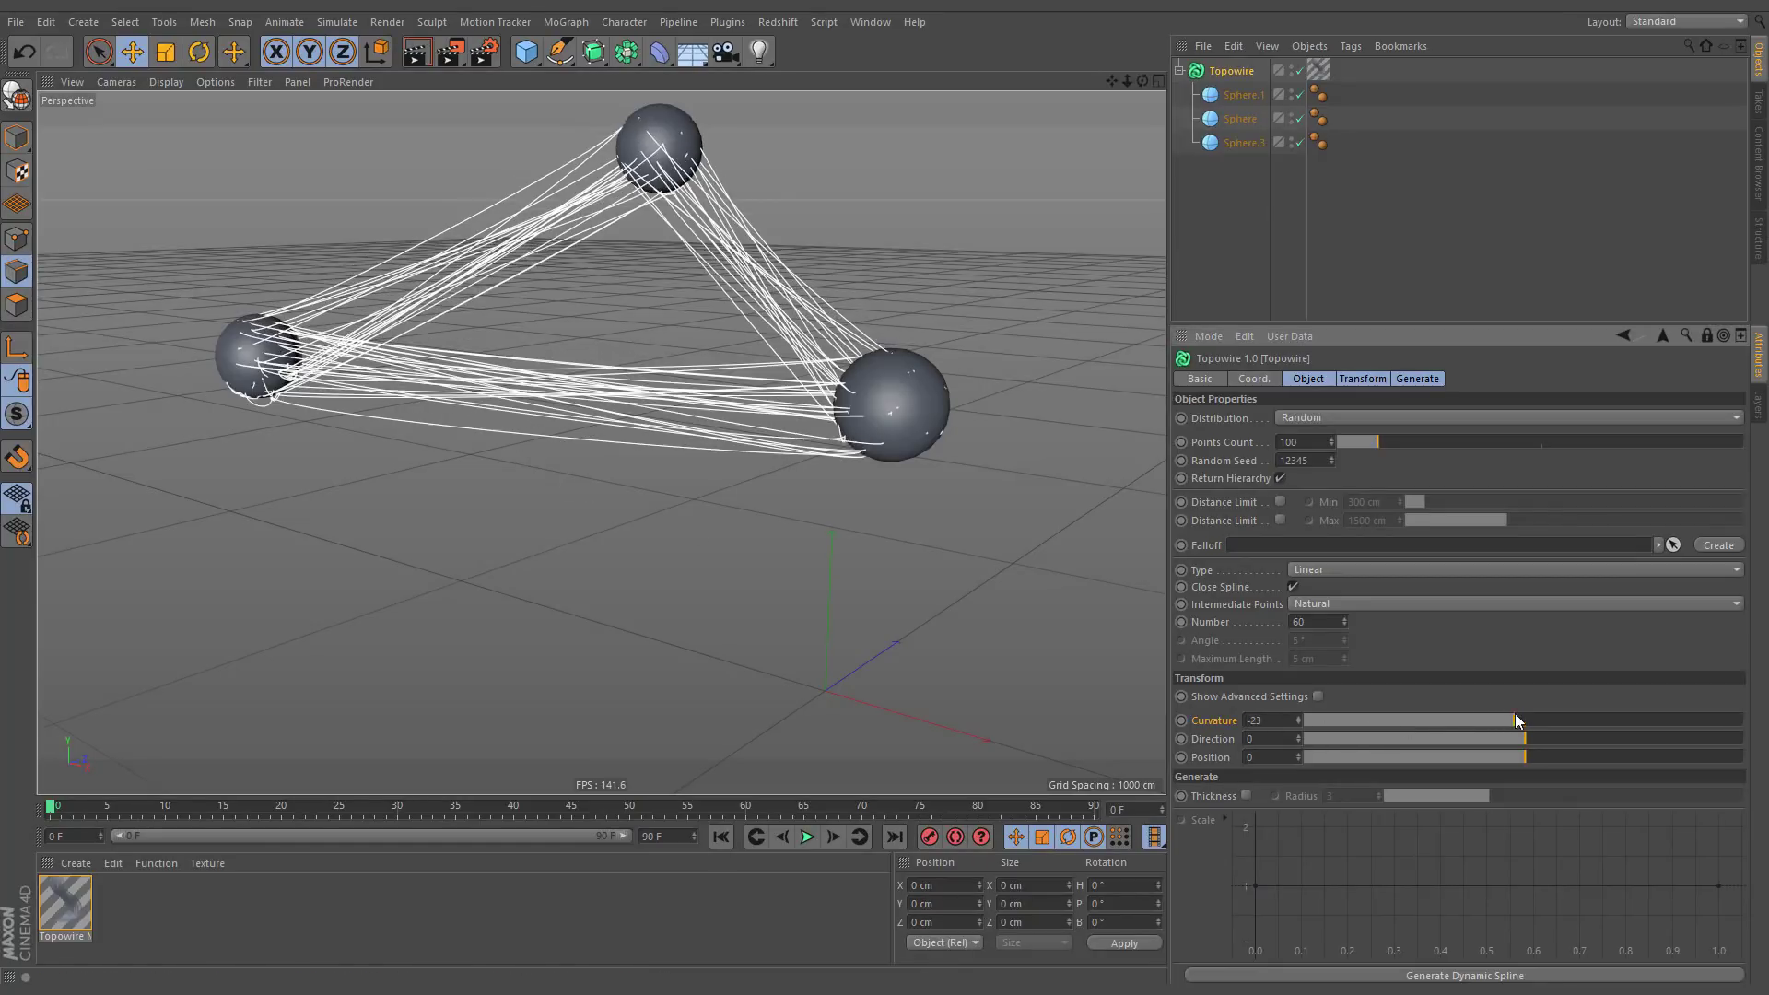
Set Curvature to -500 and re-enable the 300 cm minimum distance limit.
drag(1514, 720, 1295, 737)
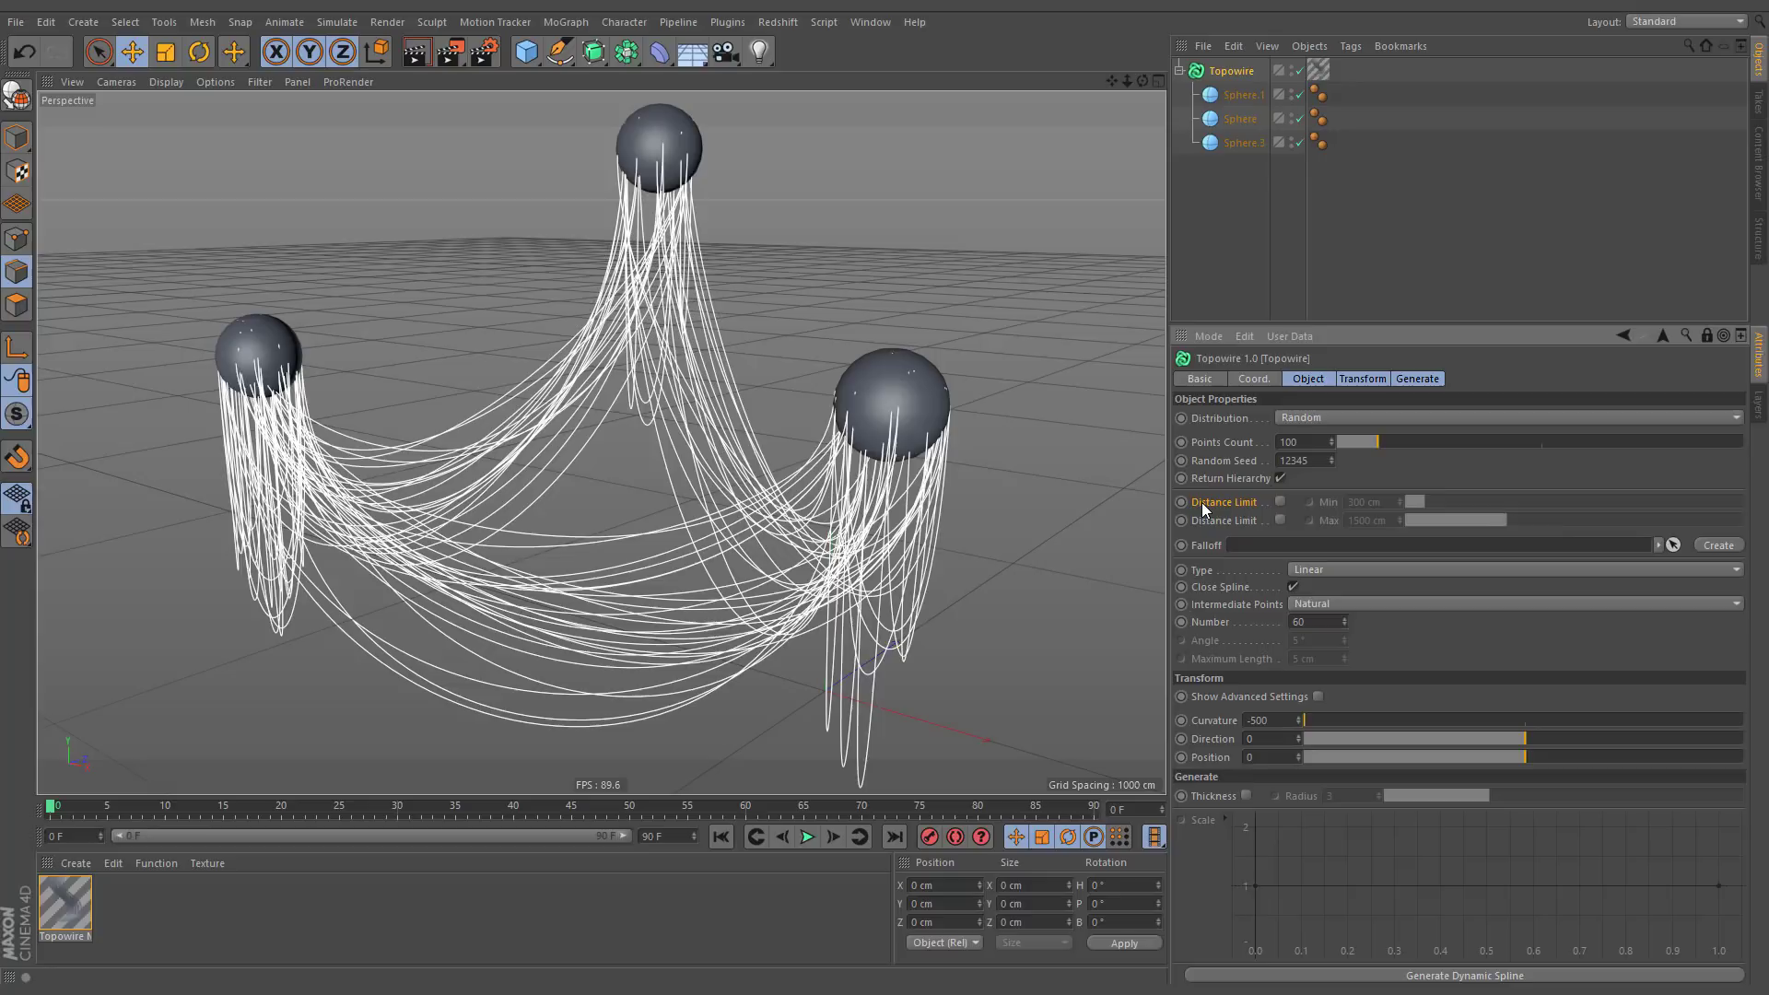
click(1280, 502)
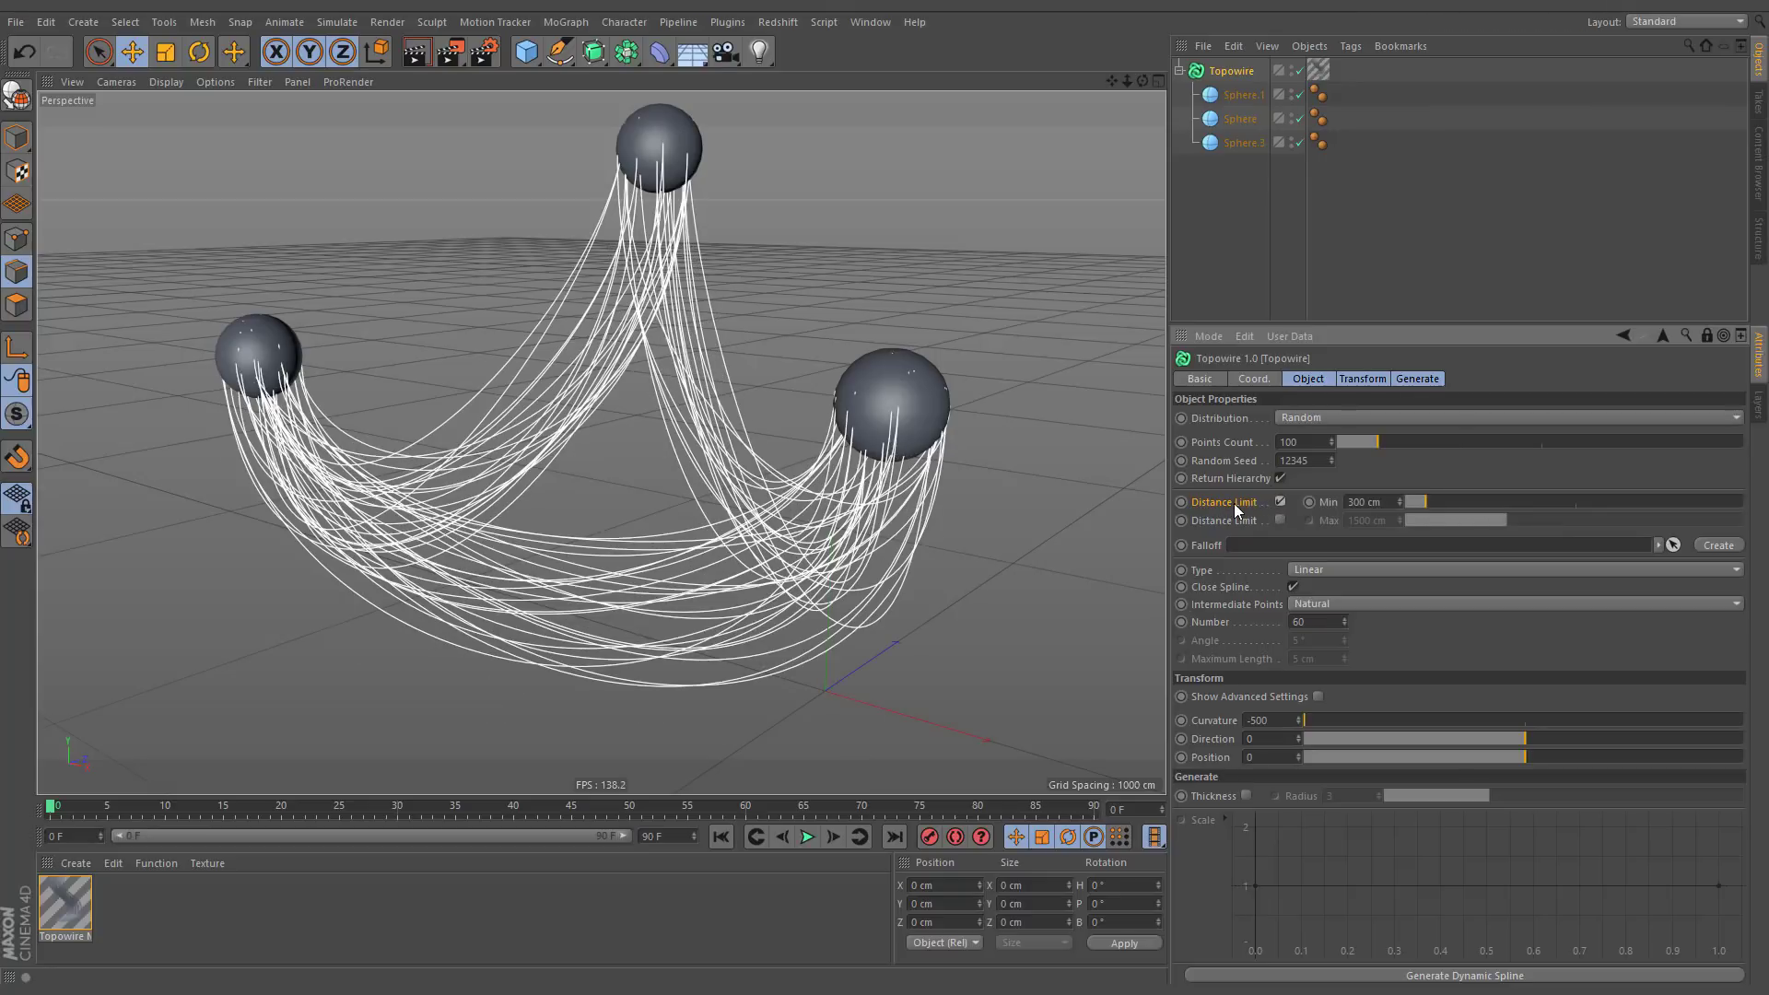
Zoom toward the right sphere and switch the viewport display to wireframe Lines.
alt+right_drag(921, 408, 919, 289)
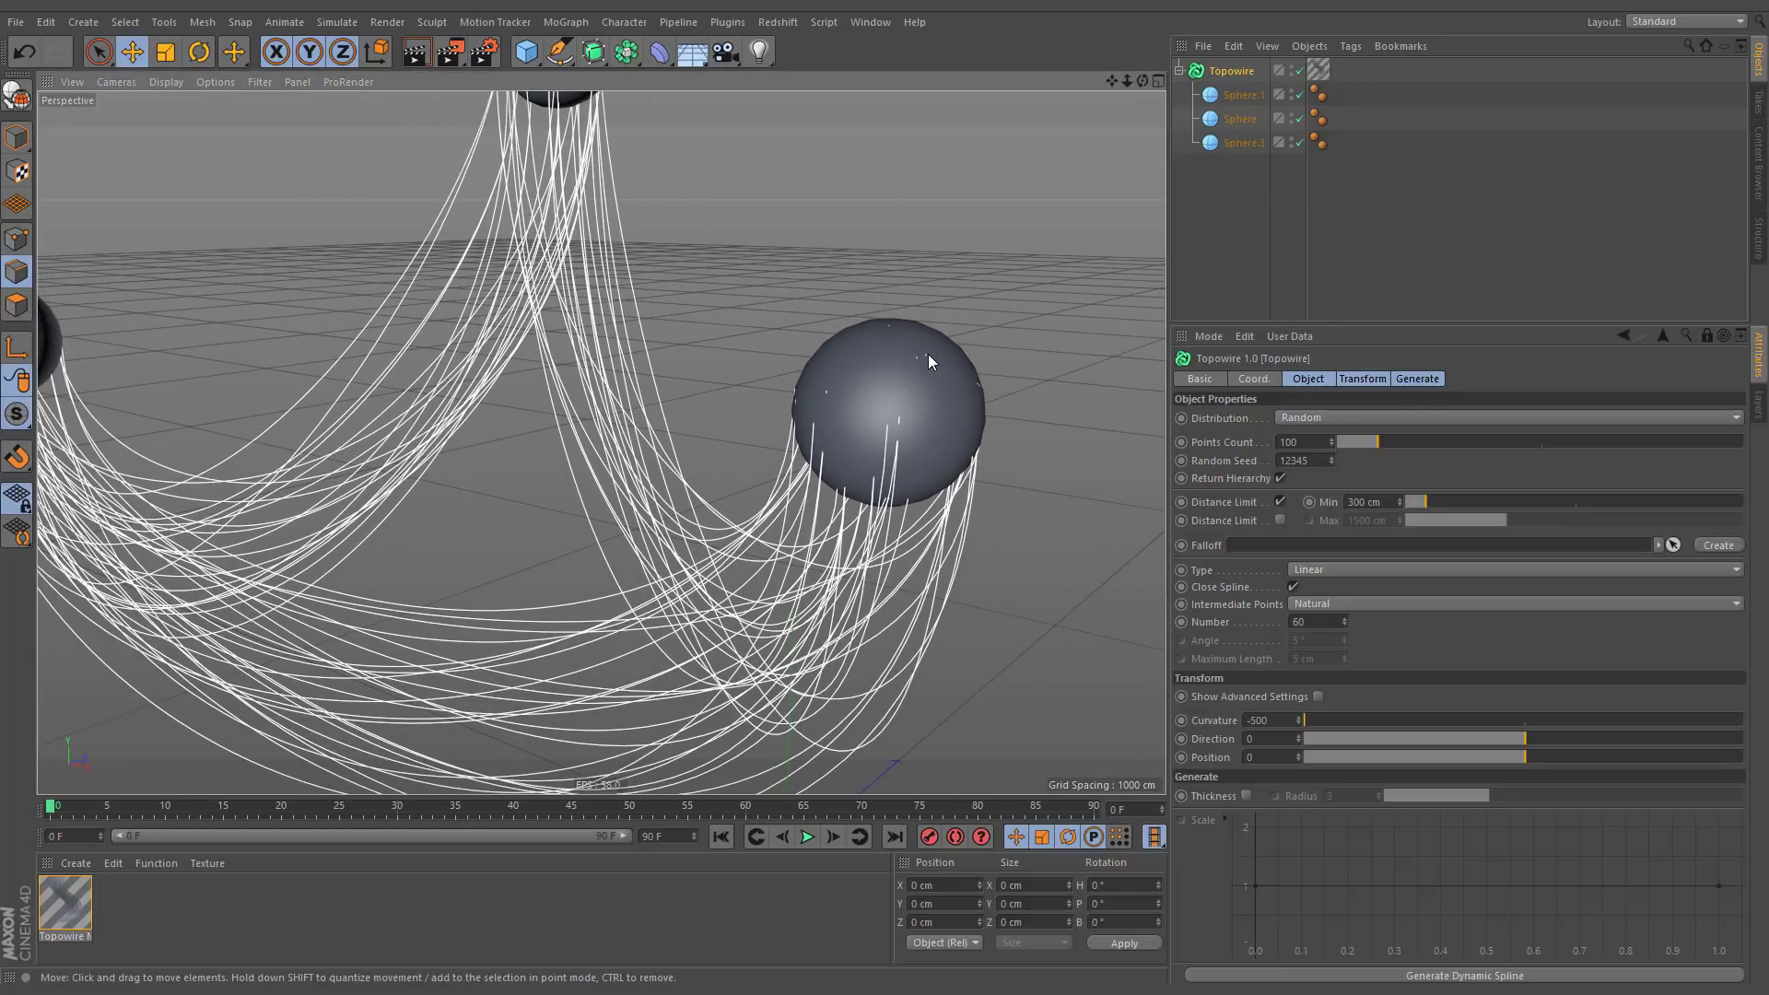
click(178, 83)
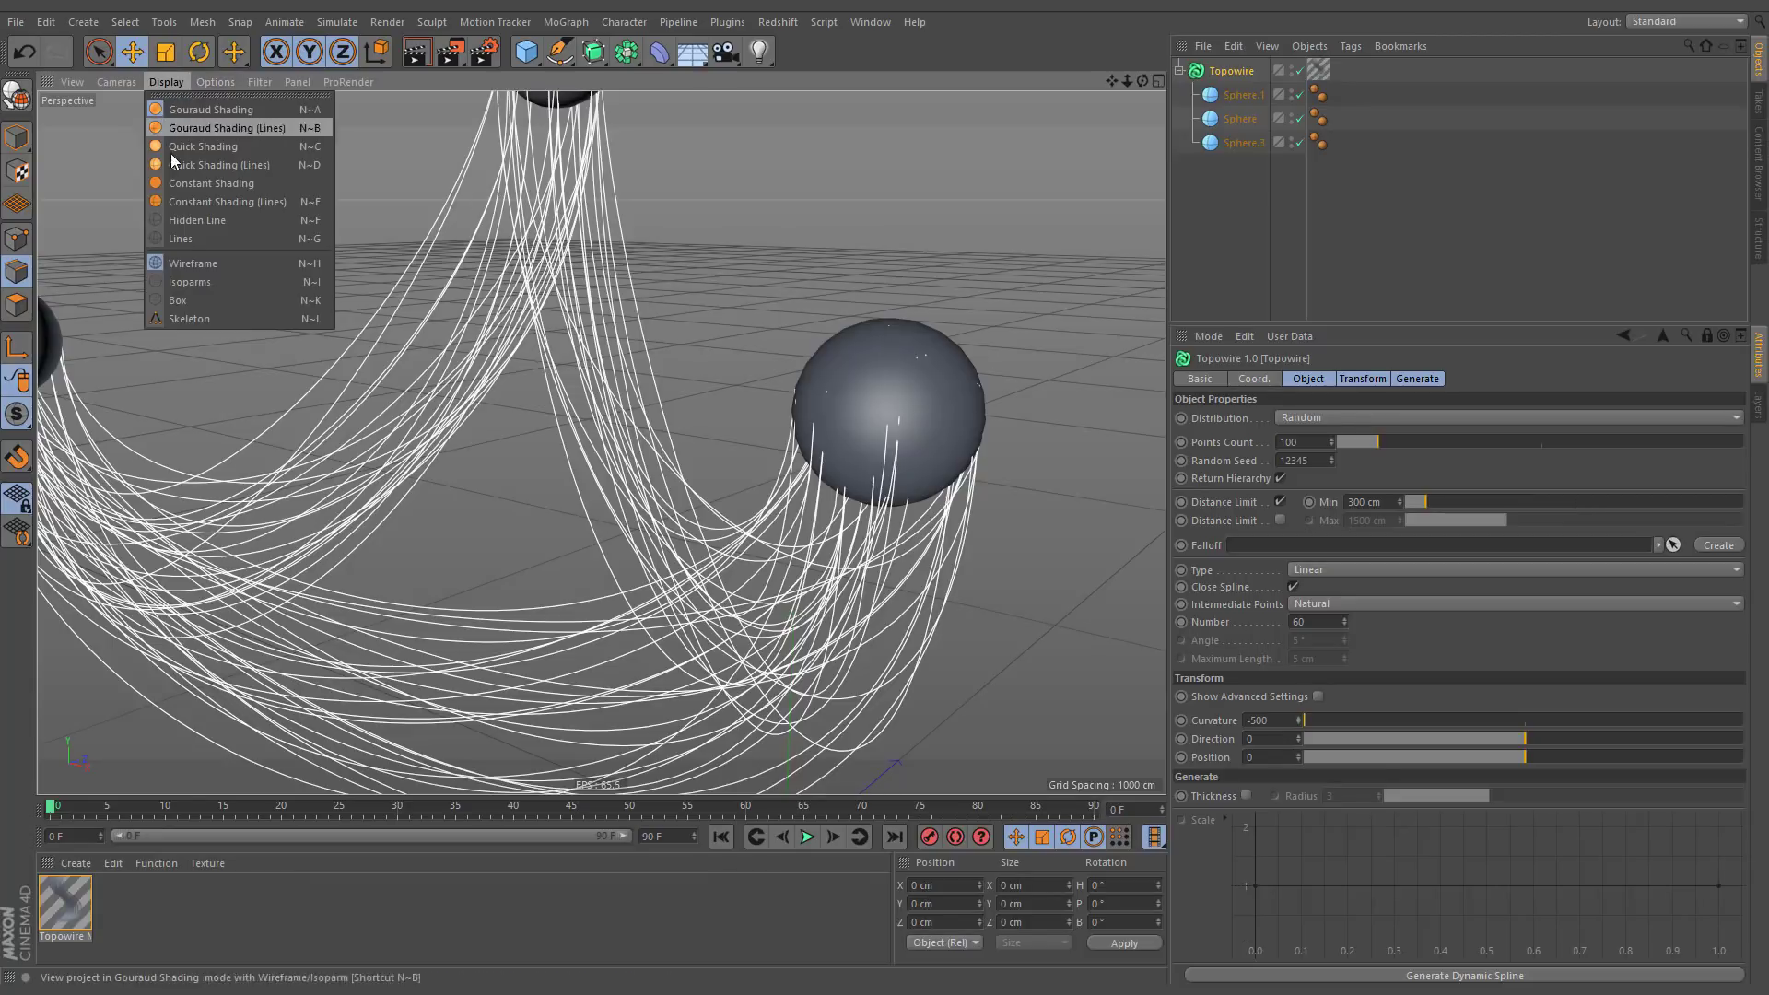
click(238, 242)
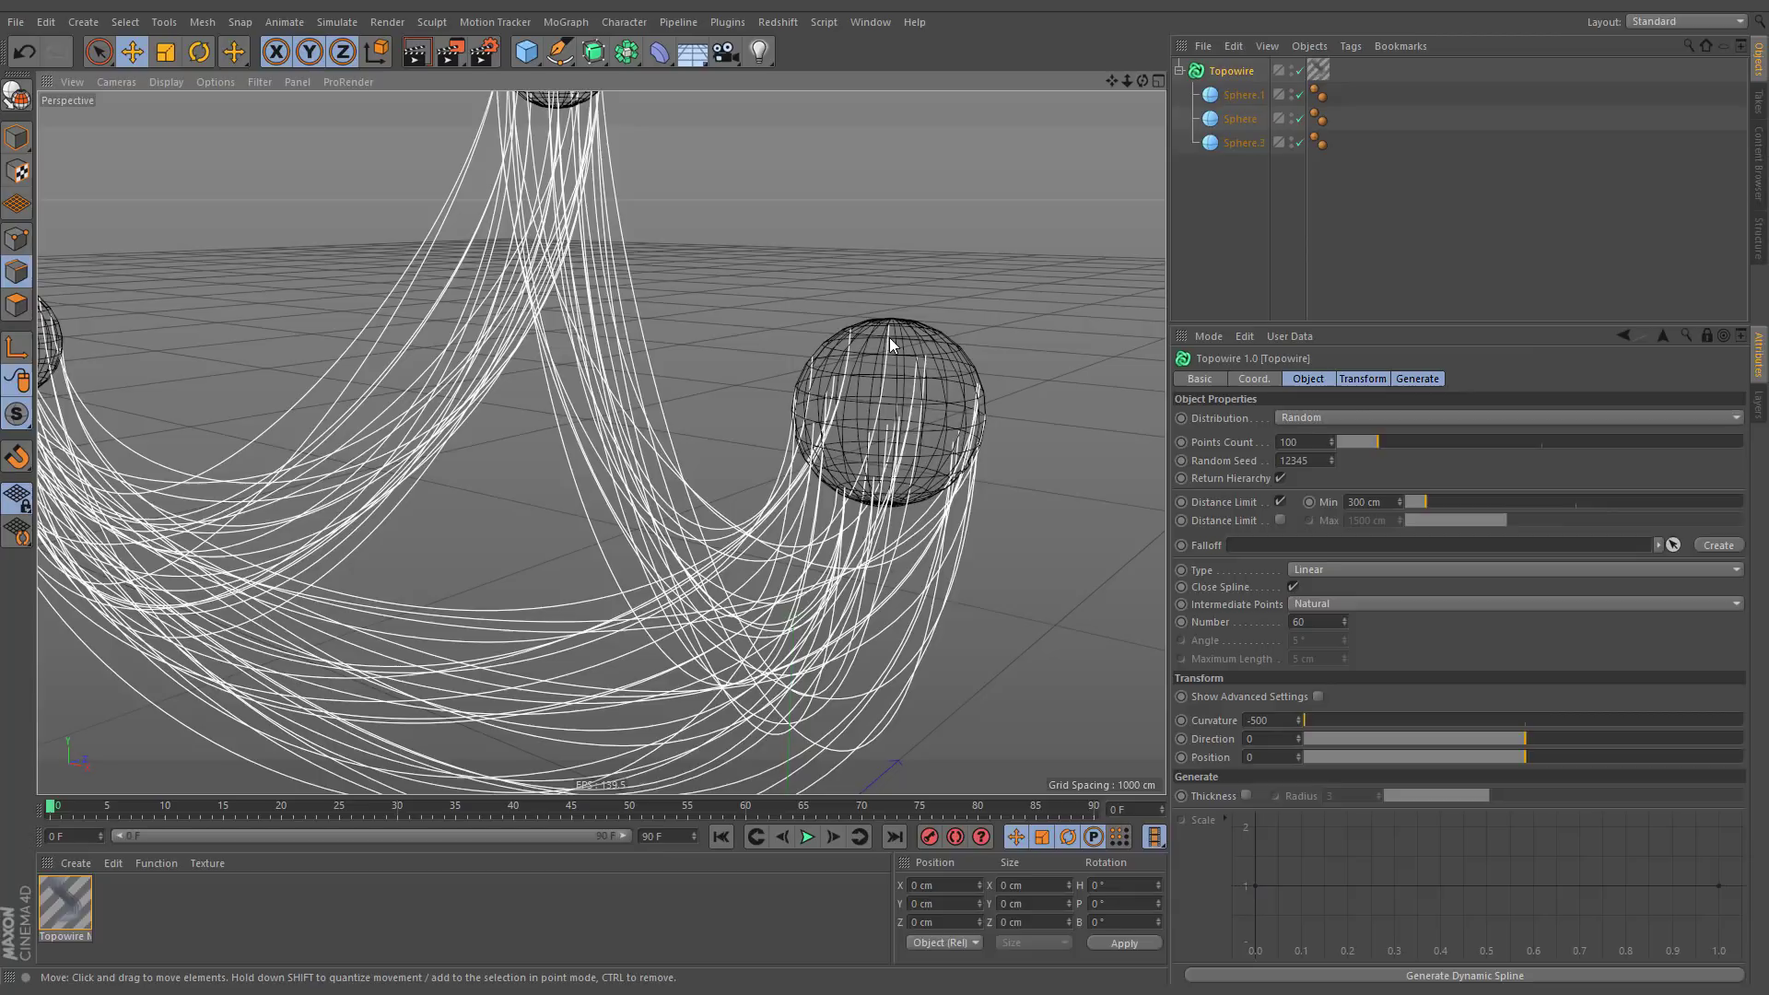
Set Topowire's Direction and Position both to about -70.
click(1212, 740)
drag(1512, 735, 1367, 741)
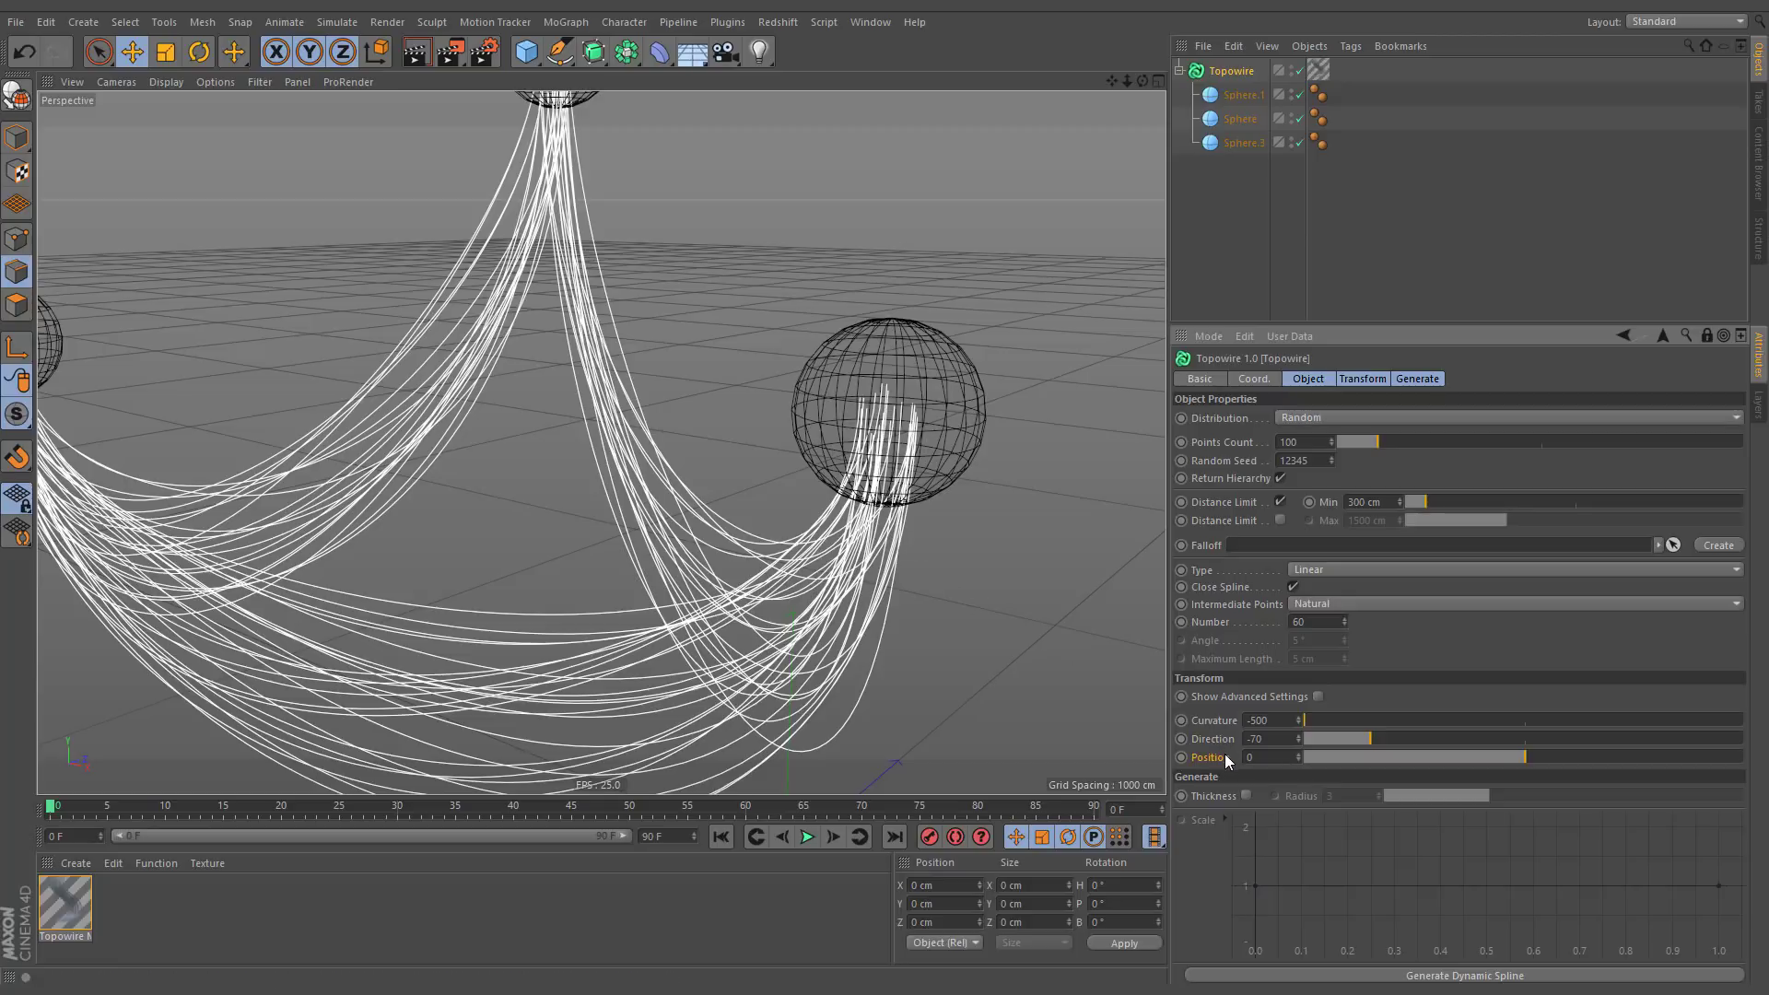
drag(1524, 755, 1370, 761)
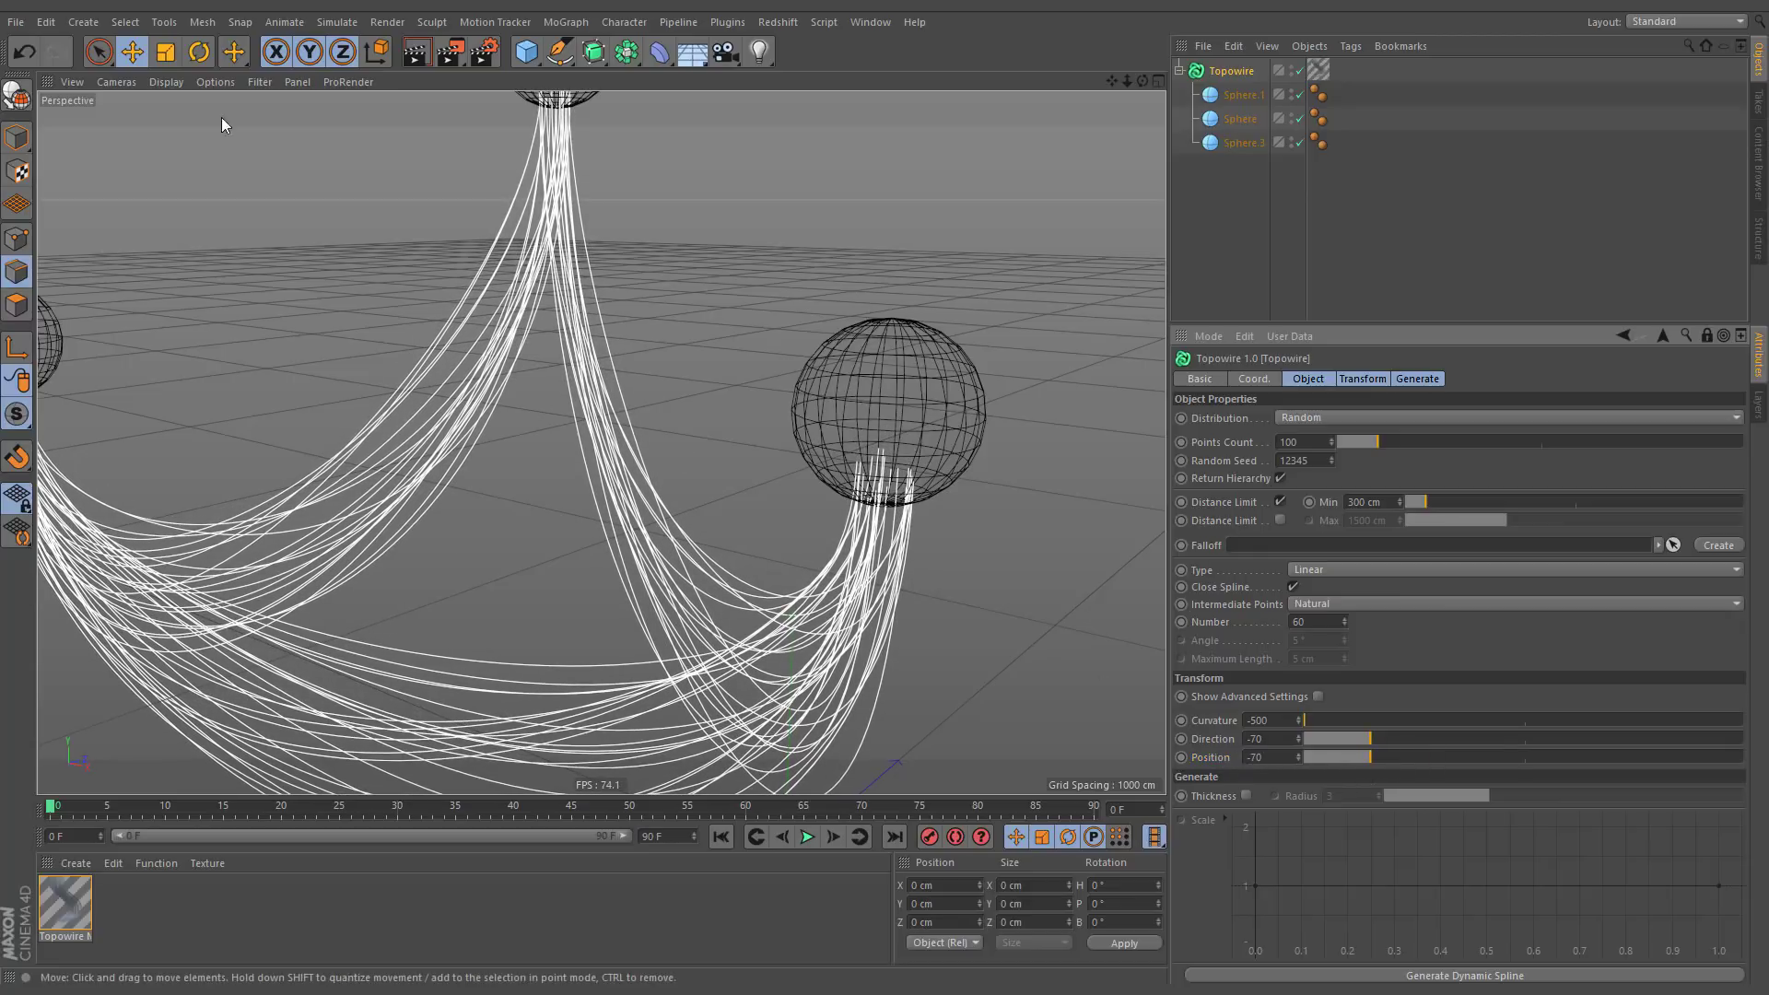
Restore solid shading, enable Thickness, and set the tube Radius to 10.
click(166, 81)
click(168, 102)
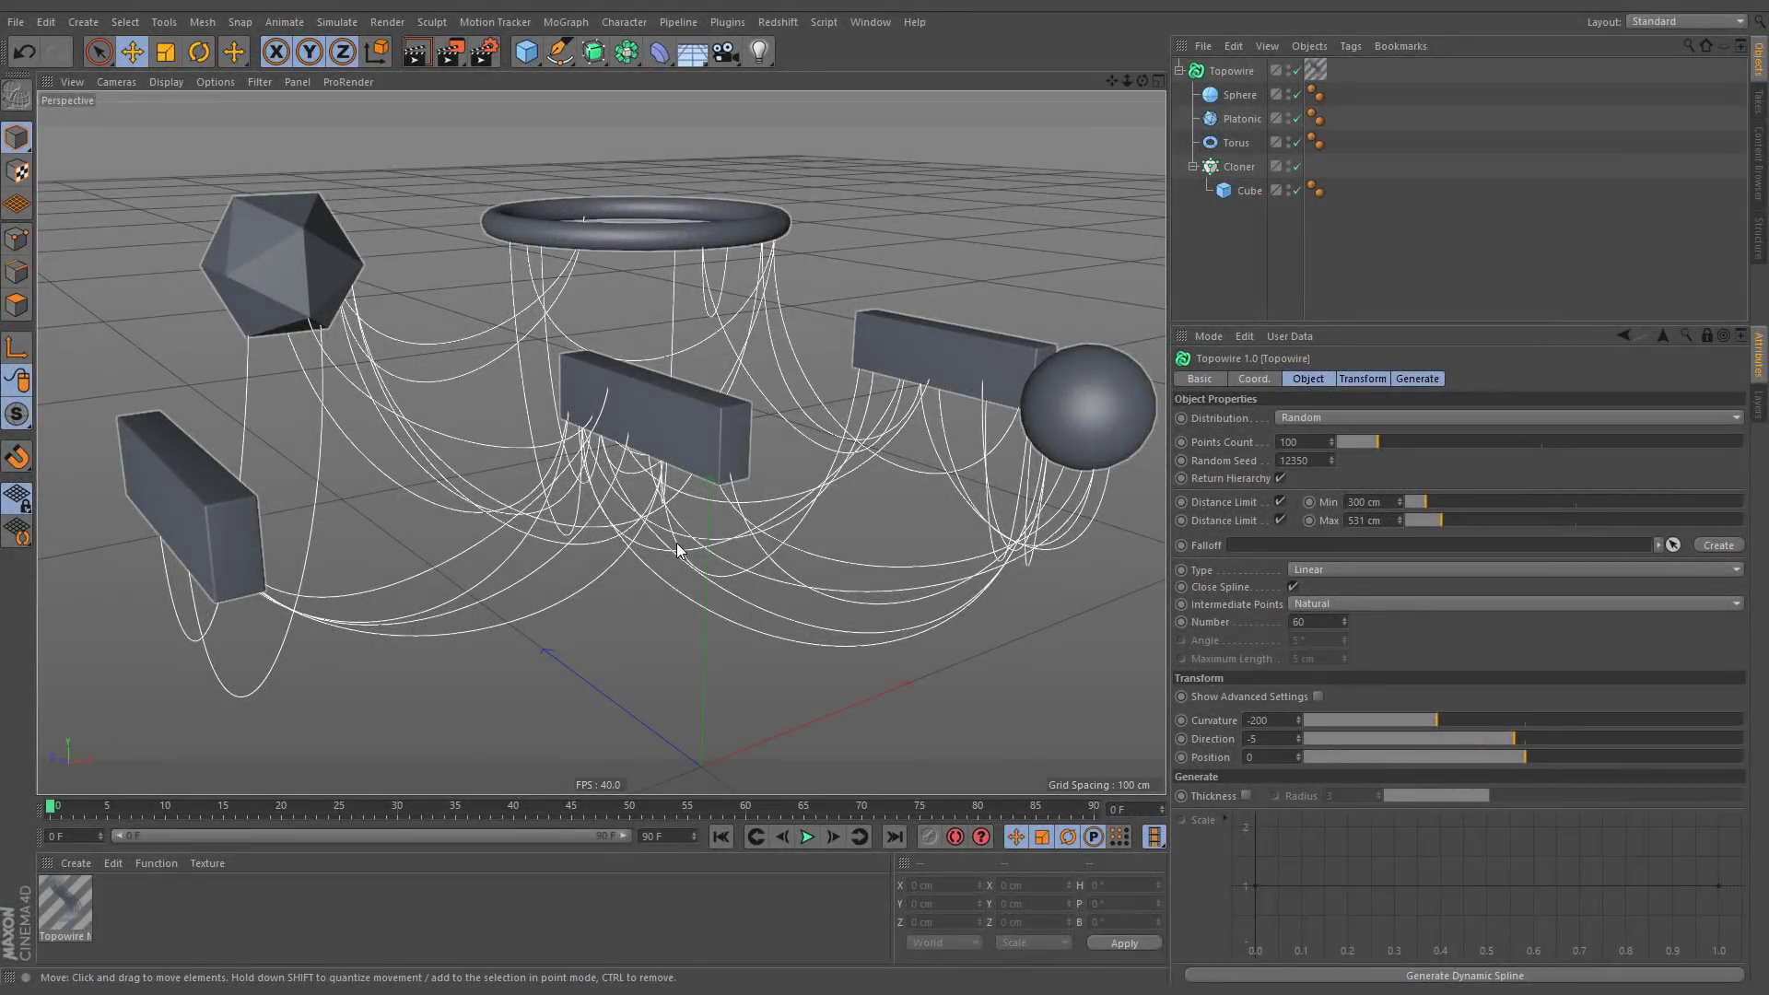
click(1246, 795)
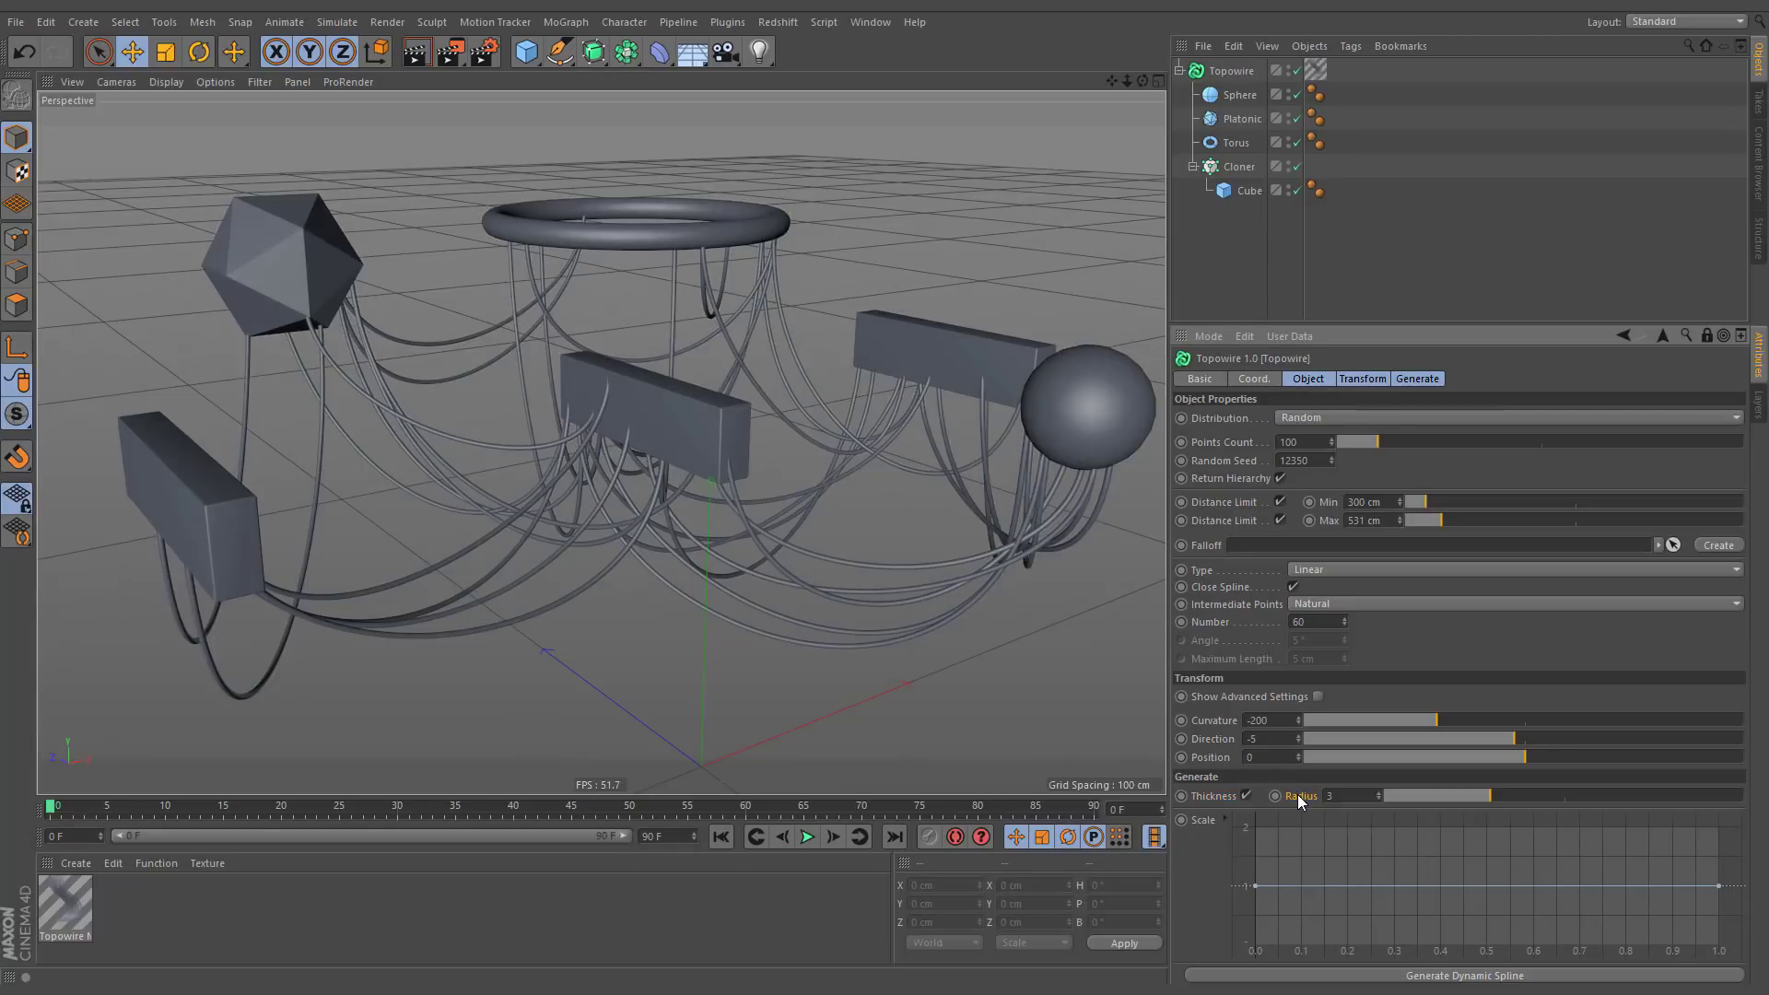
drag(1504, 802, 1755, 803)
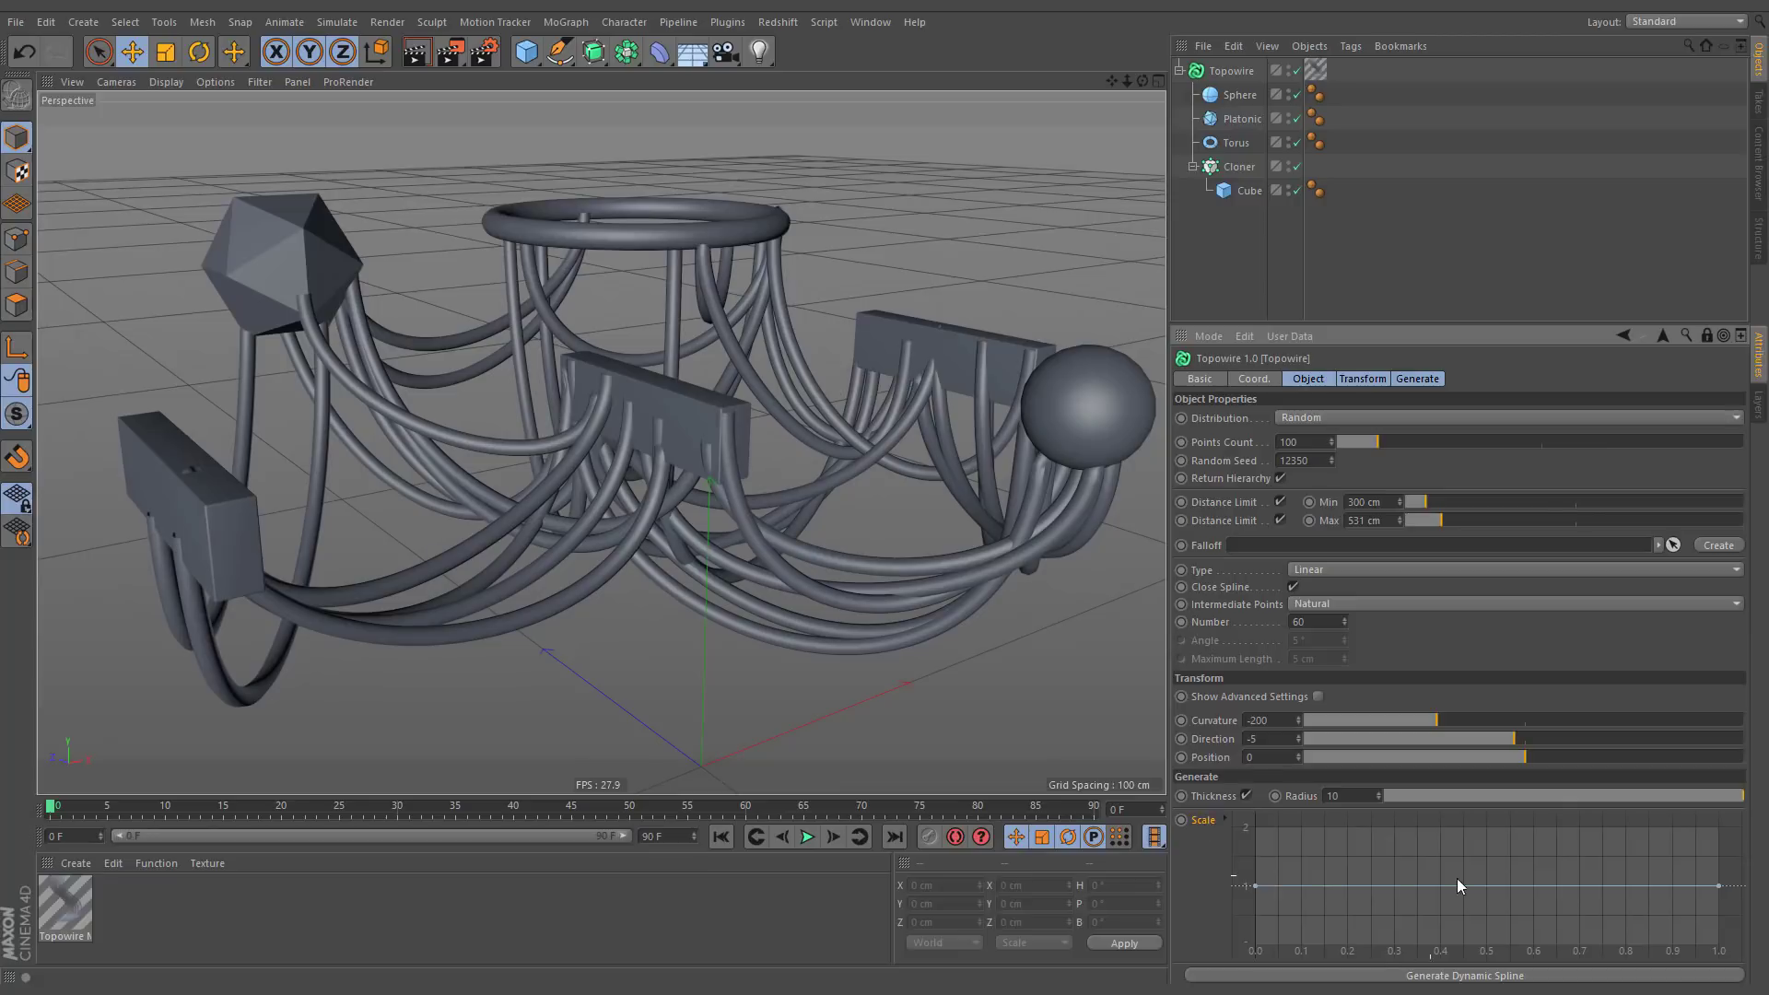
Reshape the Scale curve with a hump near 0.15 and a dip near 0.8.
ctrl+drag(1478, 886, 1472, 934)
ctrl+drag(1330, 918, 1353, 867)
ctrl+drag(1623, 905, 1661, 862)
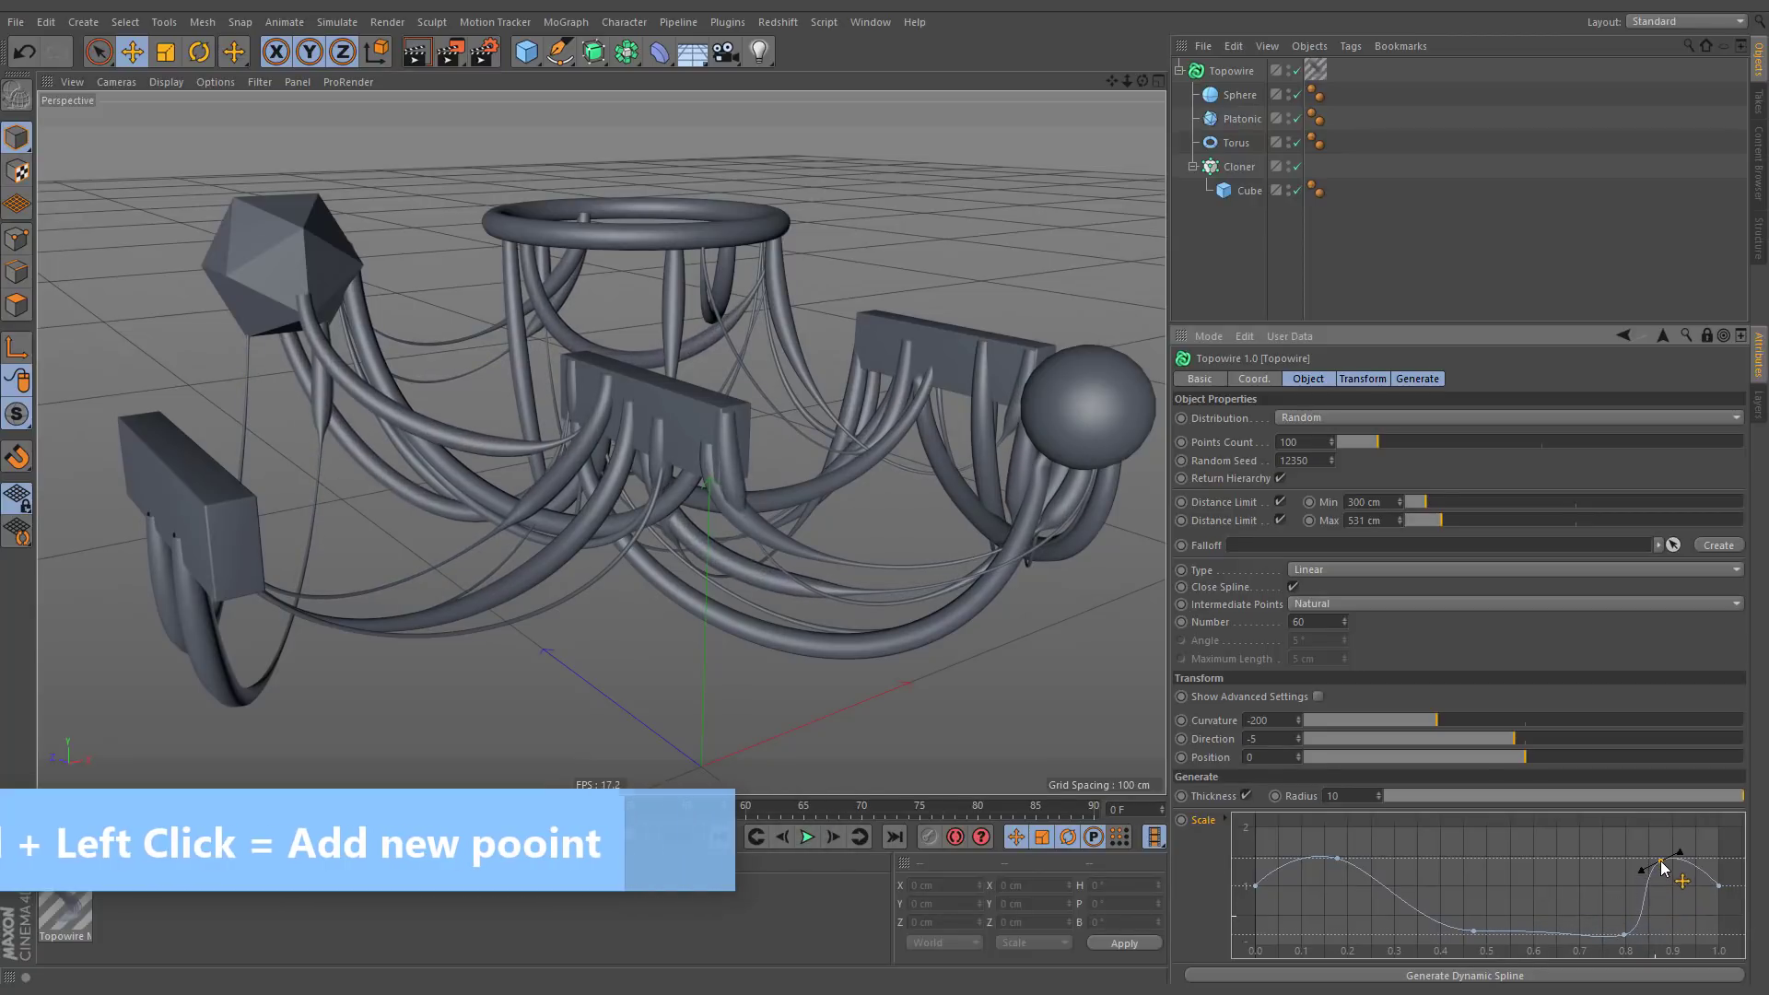
click(1517, 931)
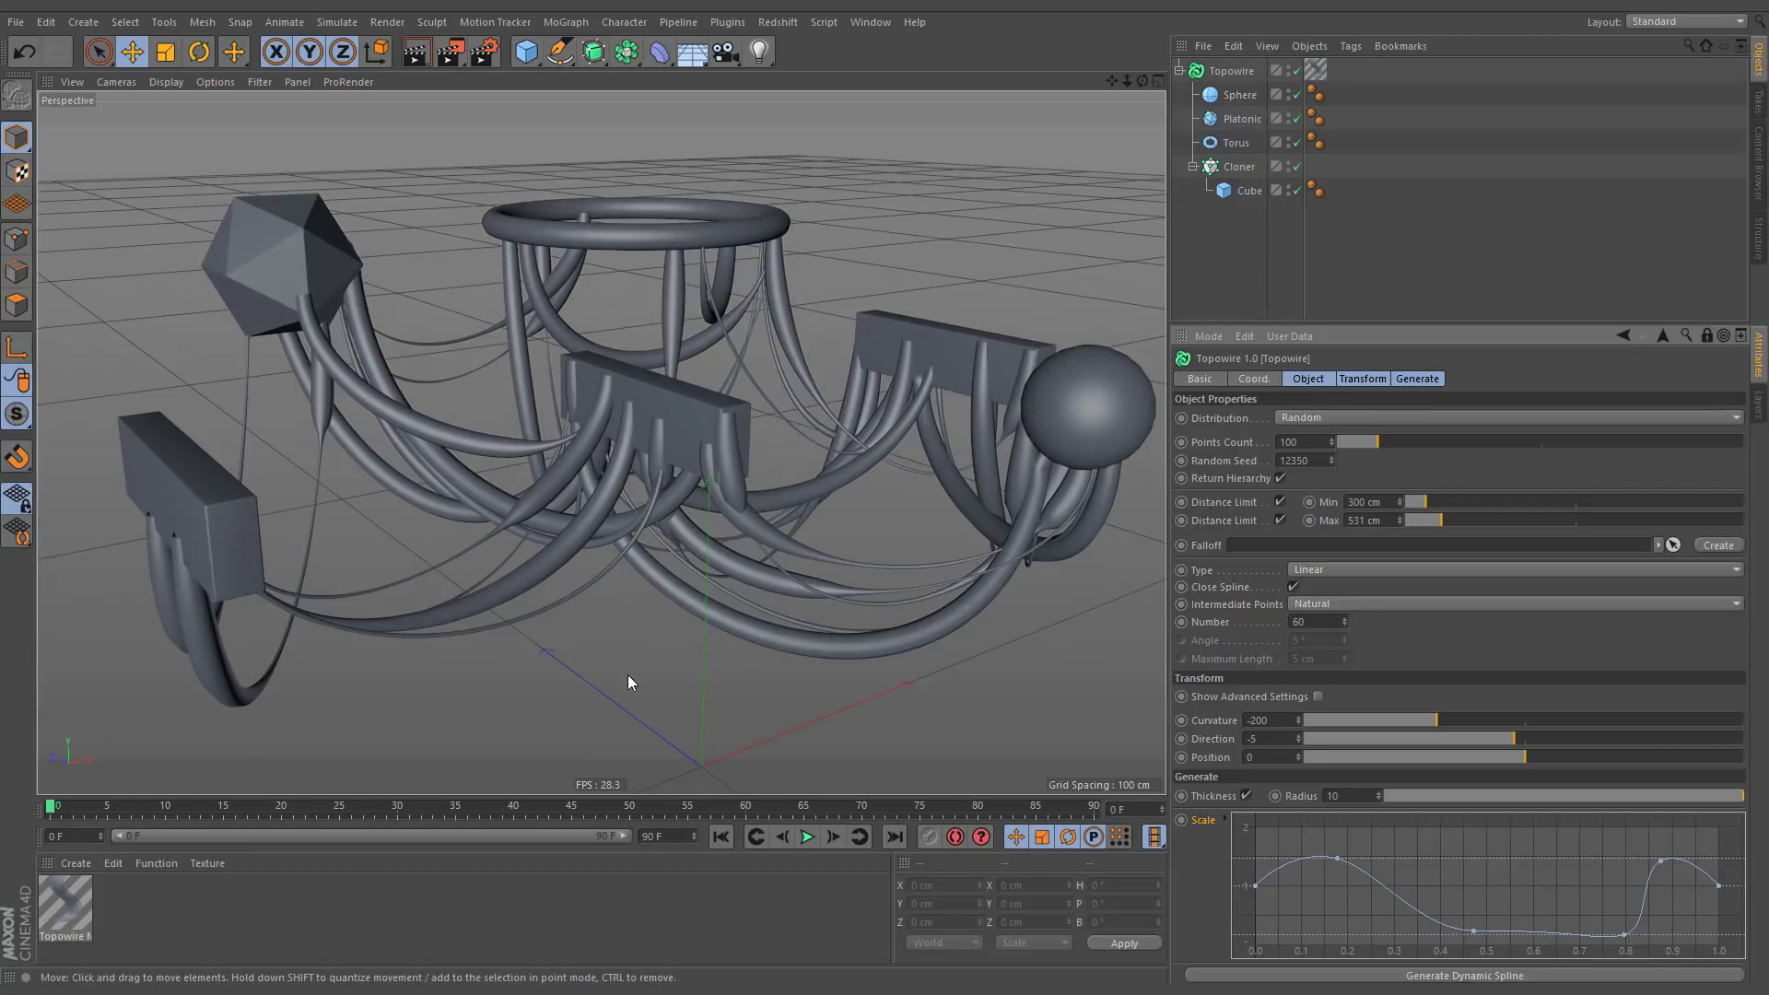
Turn off Close Spline, taper the Scale graph toward the middle, and set tube radius to about 4.
click(1194, 588)
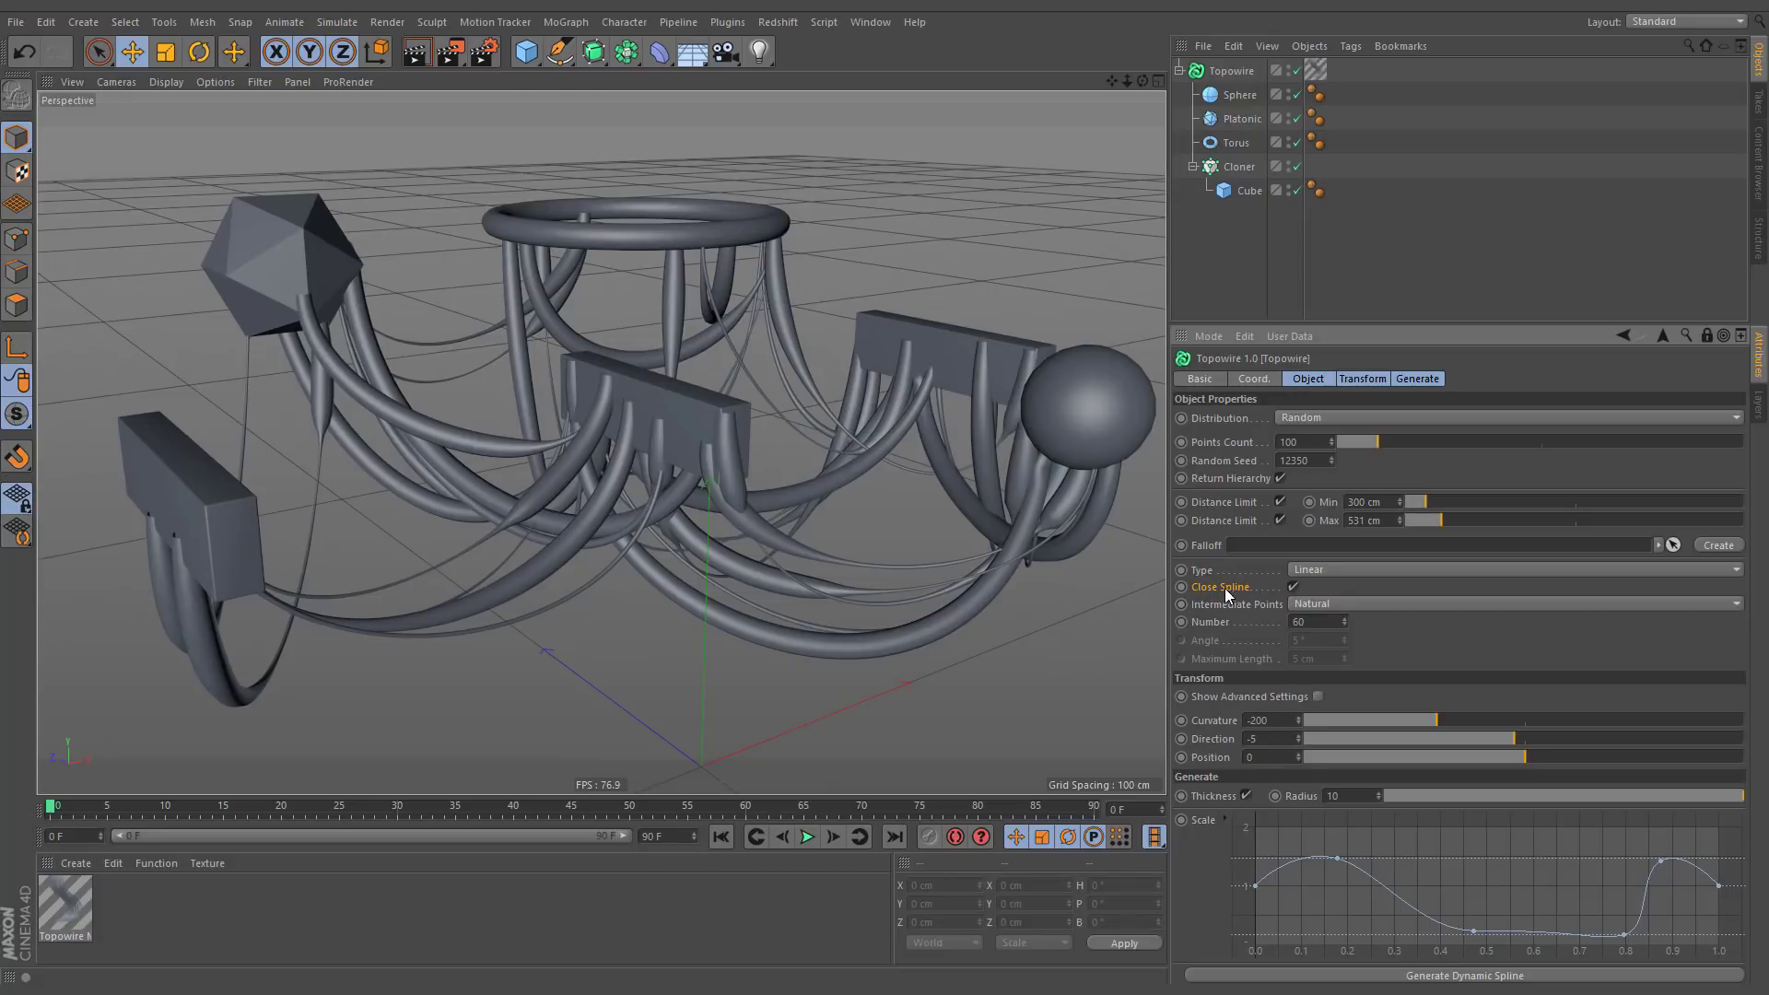
click(1293, 587)
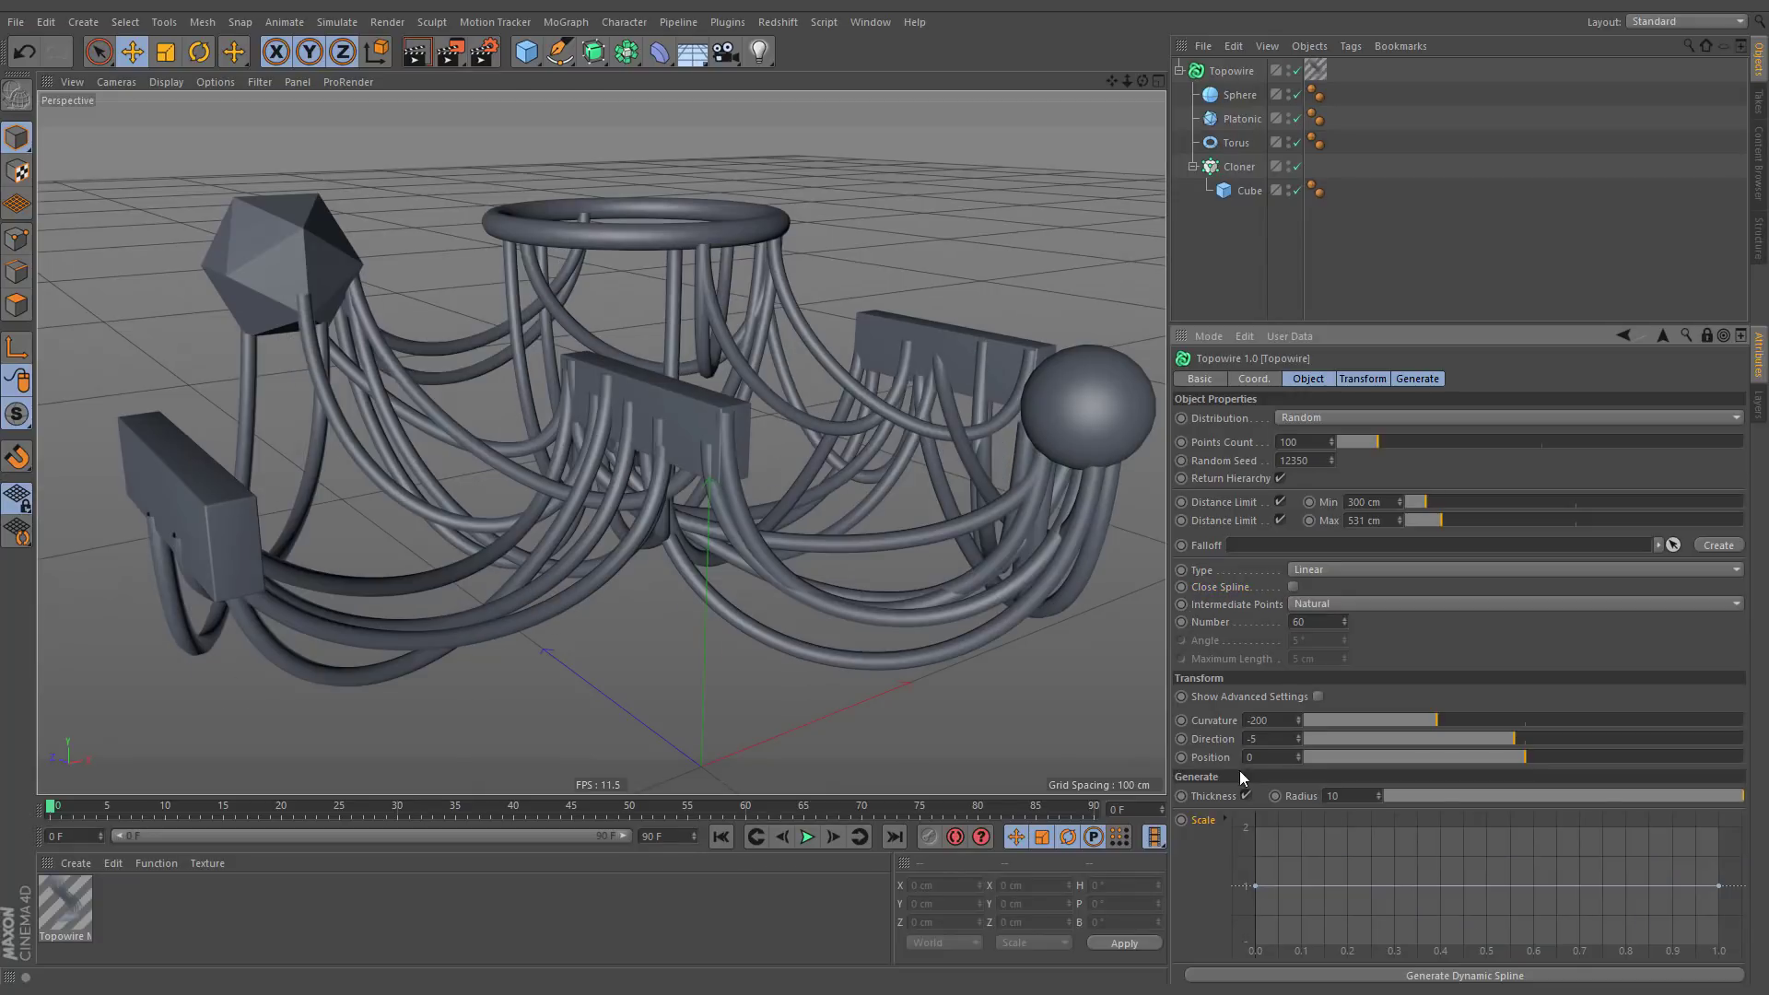
drag(1480, 885, 1486, 926)
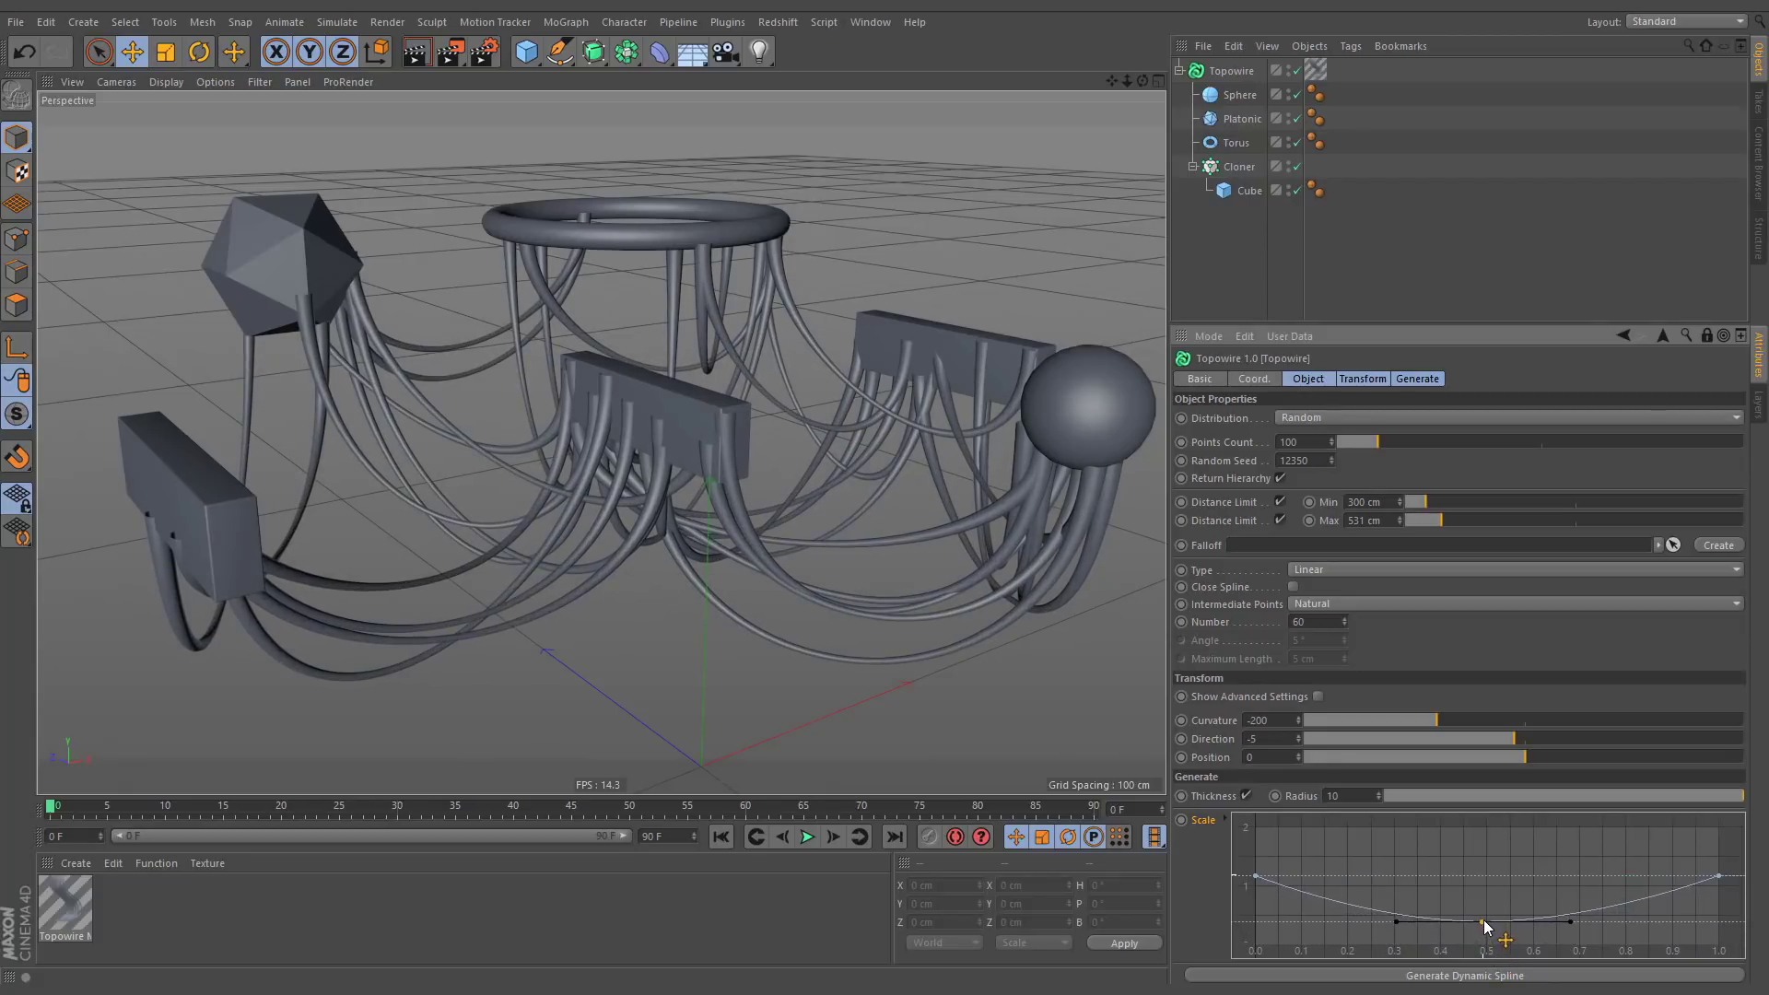
drag(1732, 803, 1563, 797)
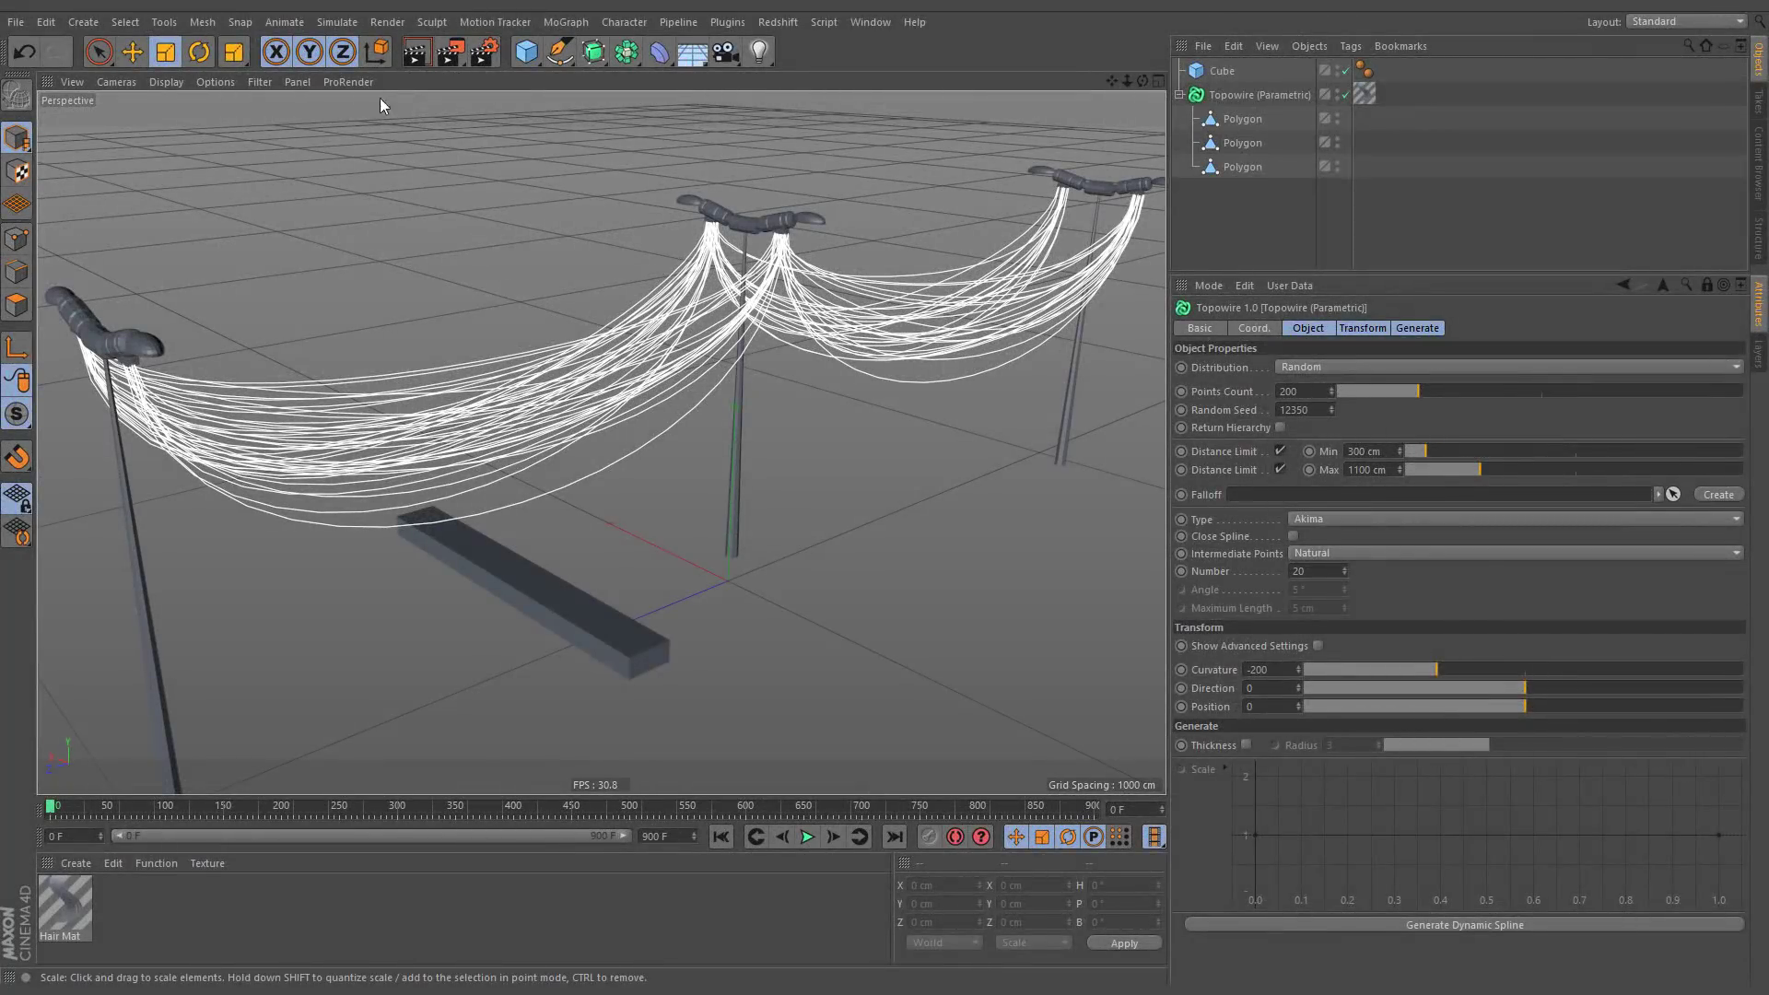
Add a Wind force from the simulation menu and generate a dynamic Topowire spline.
click(345, 28)
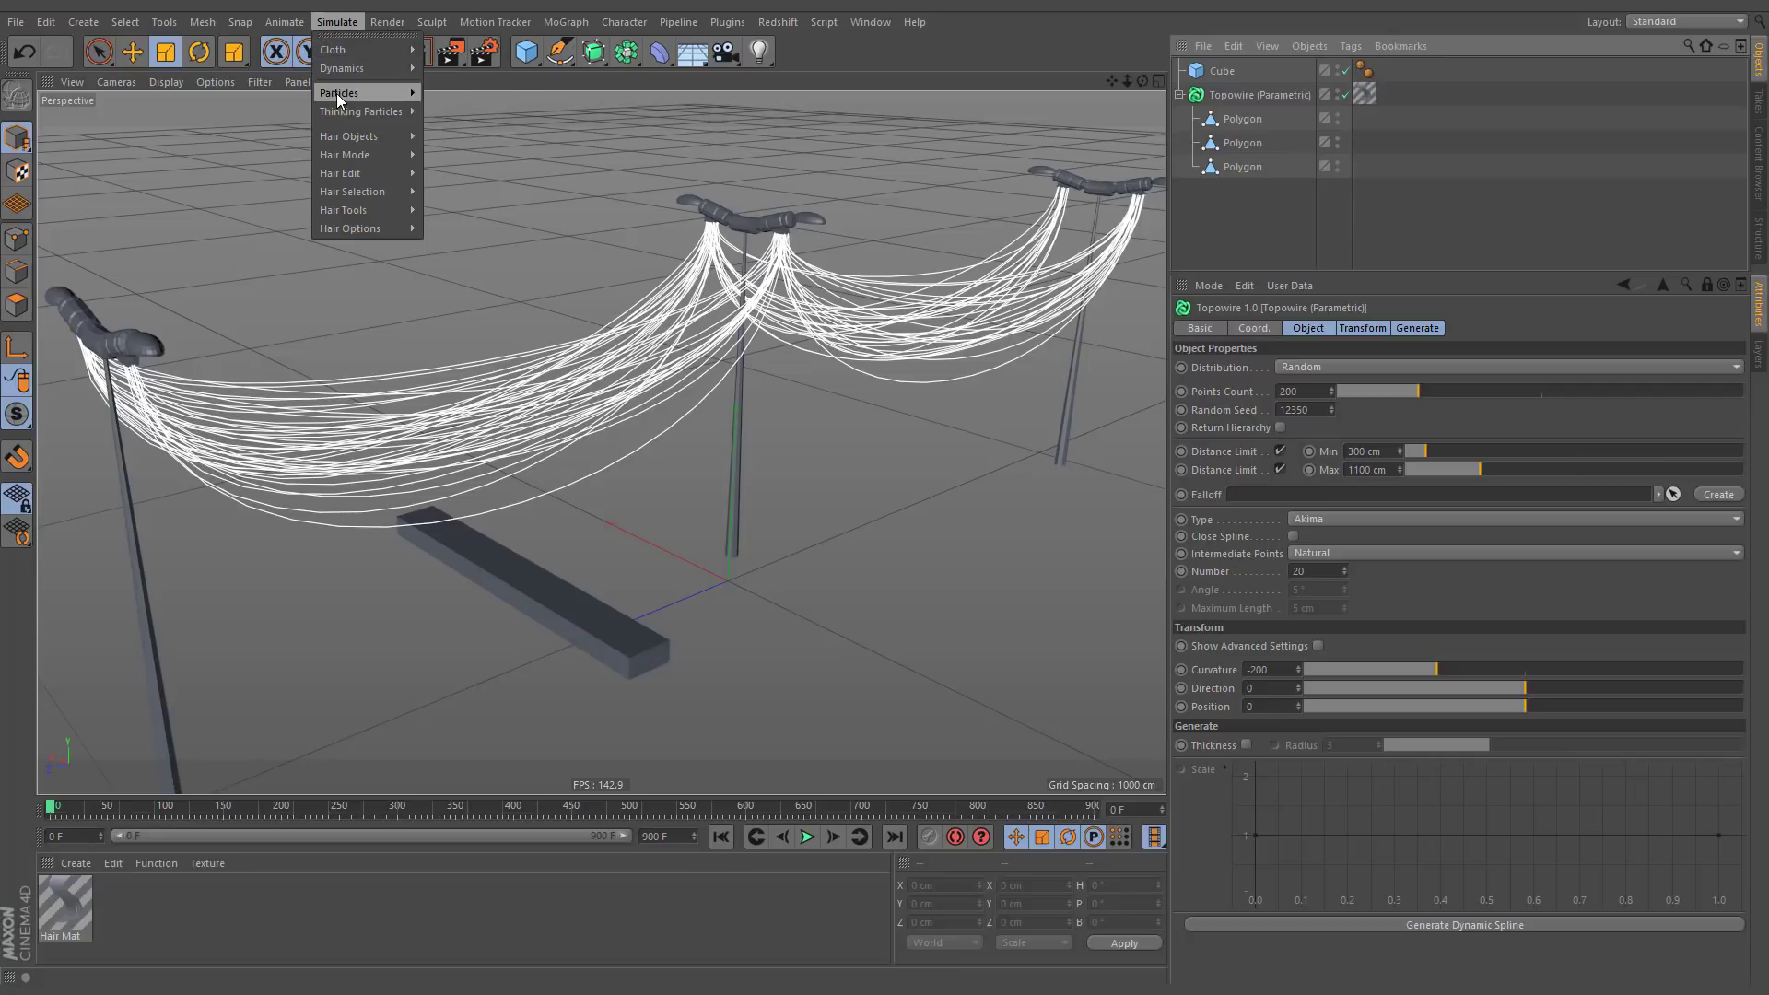
mouse_move(337, 94)
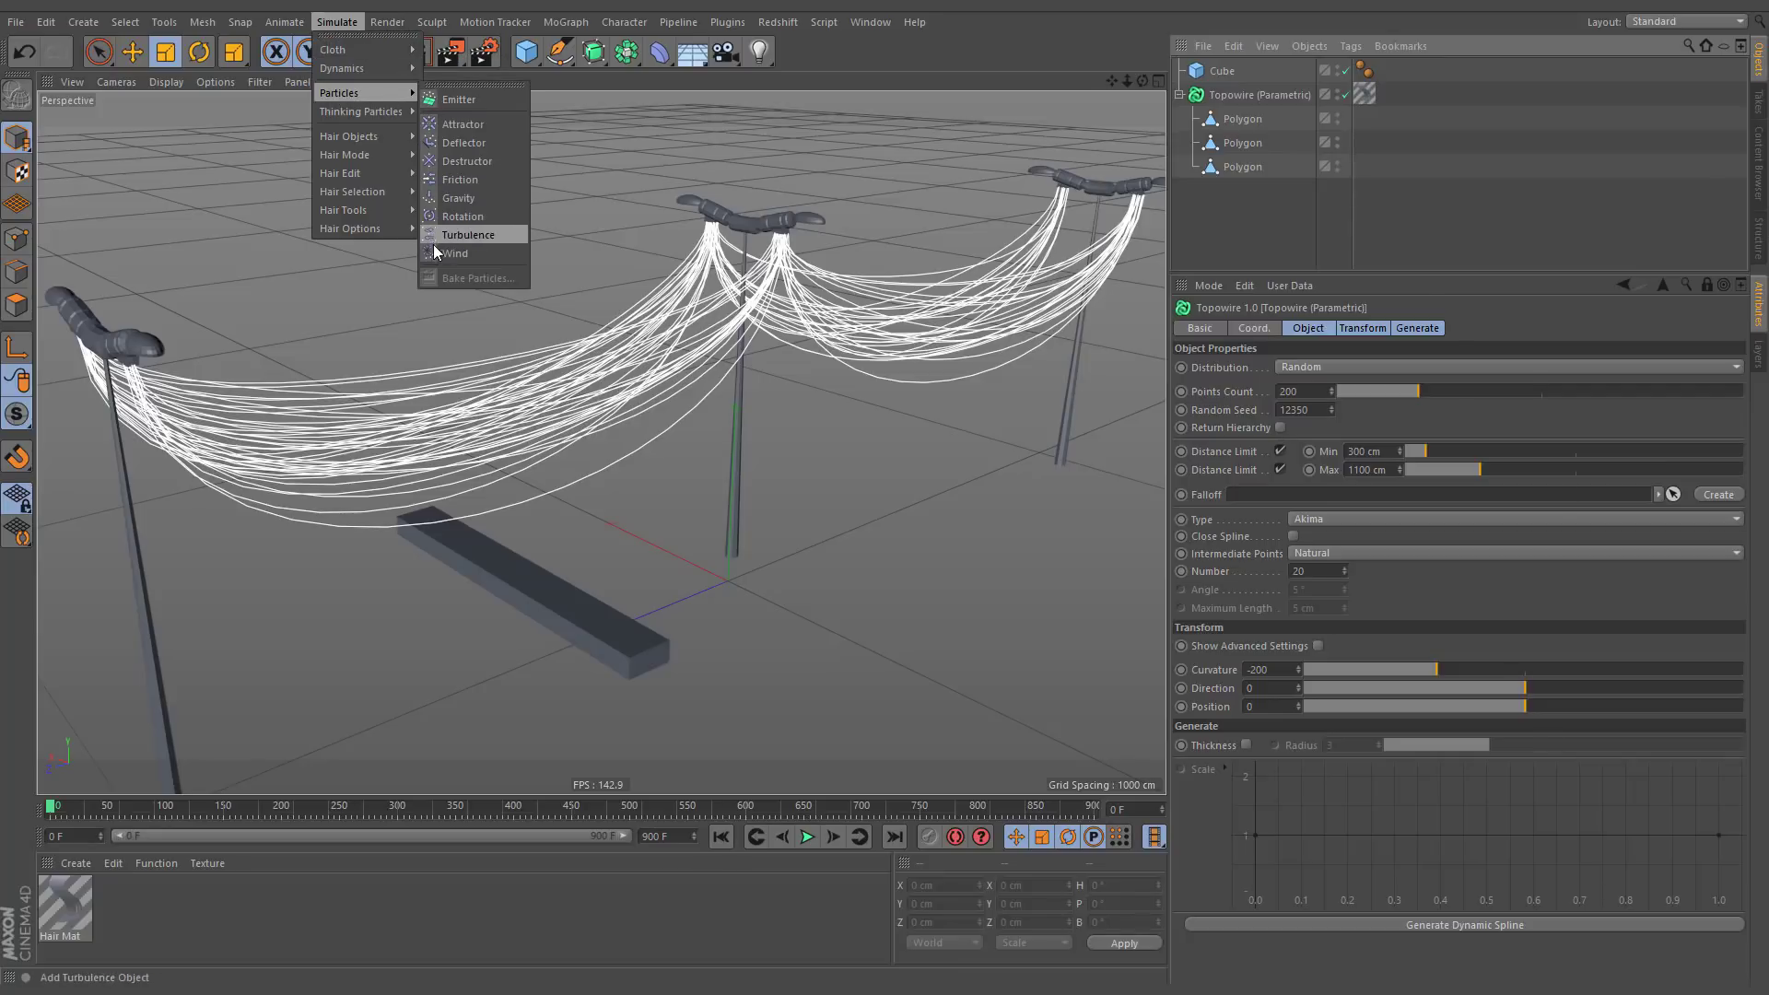
click(494, 249)
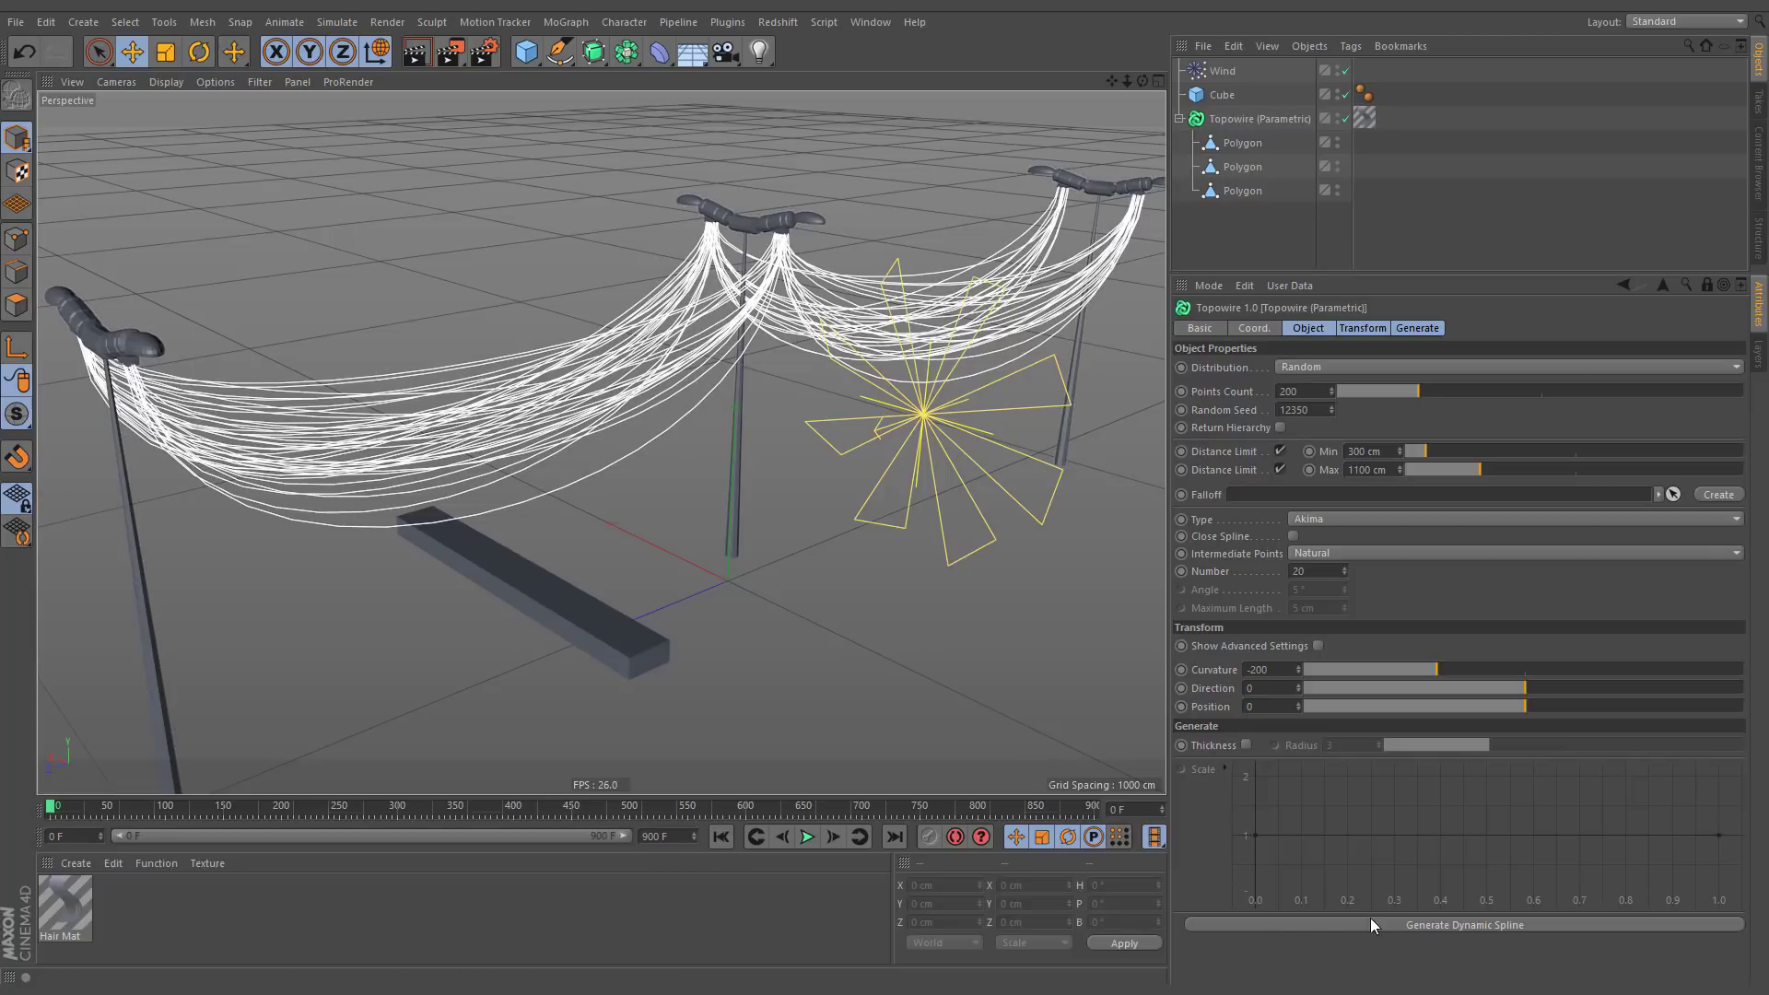
click(1561, 925)
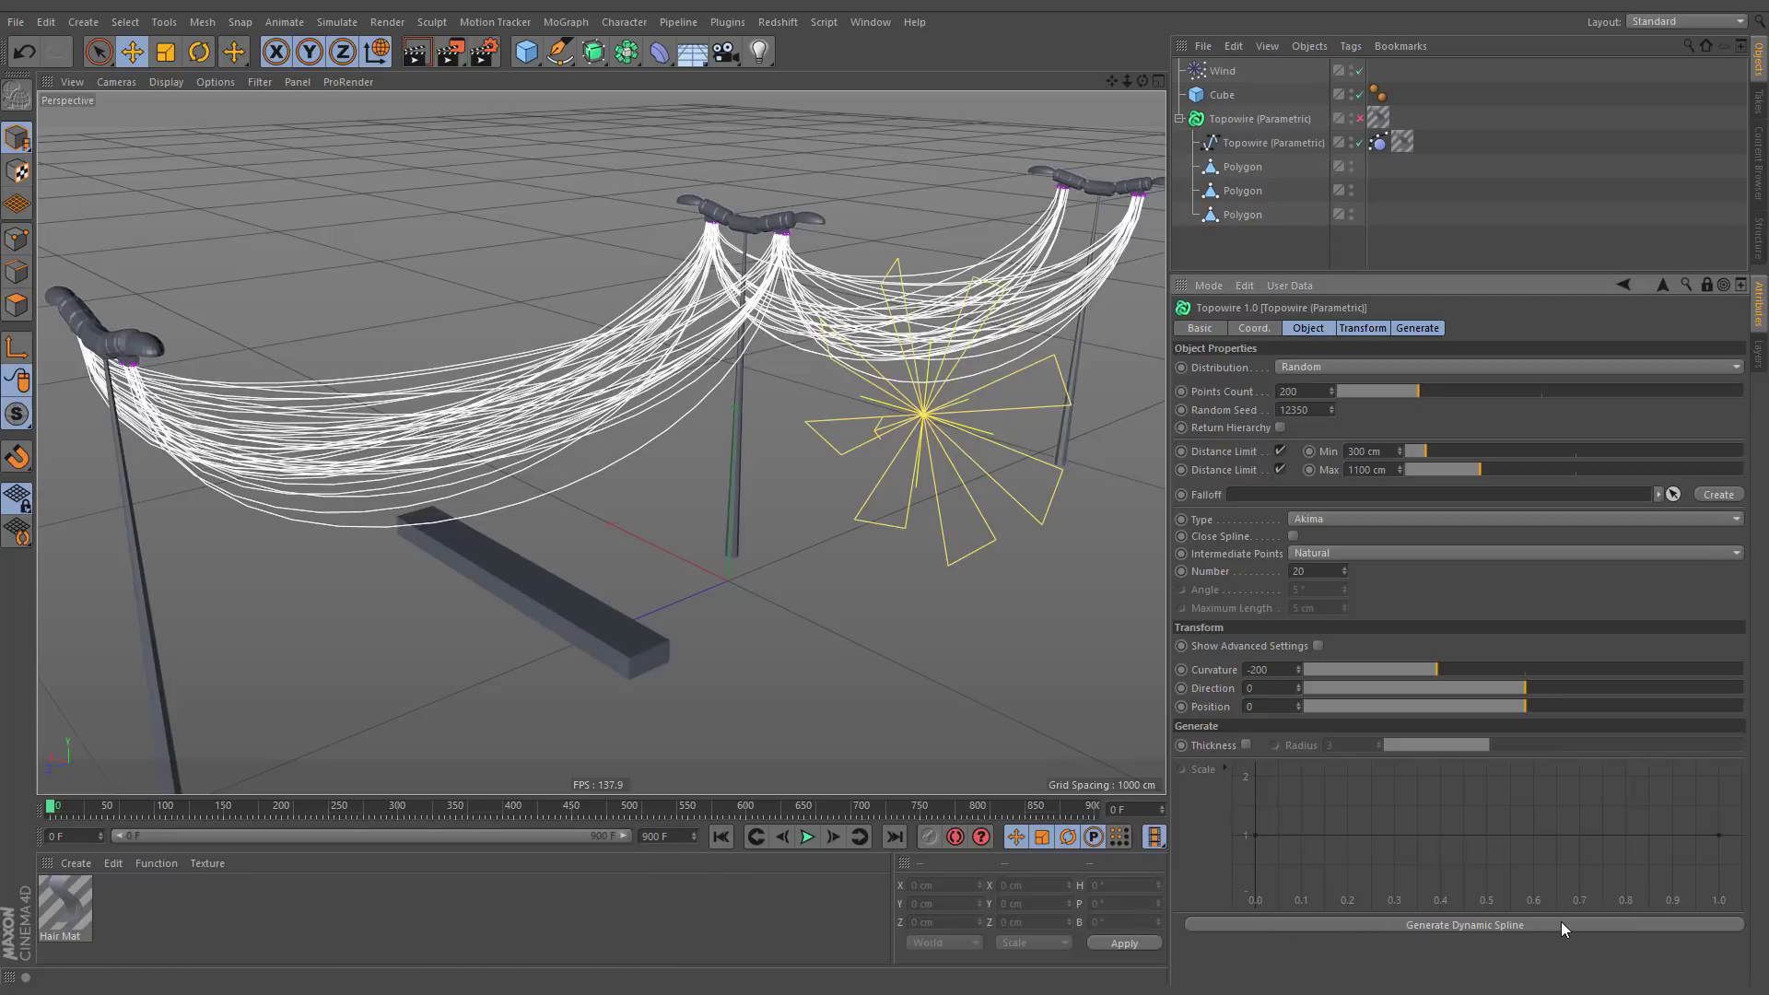
click(1211, 147)
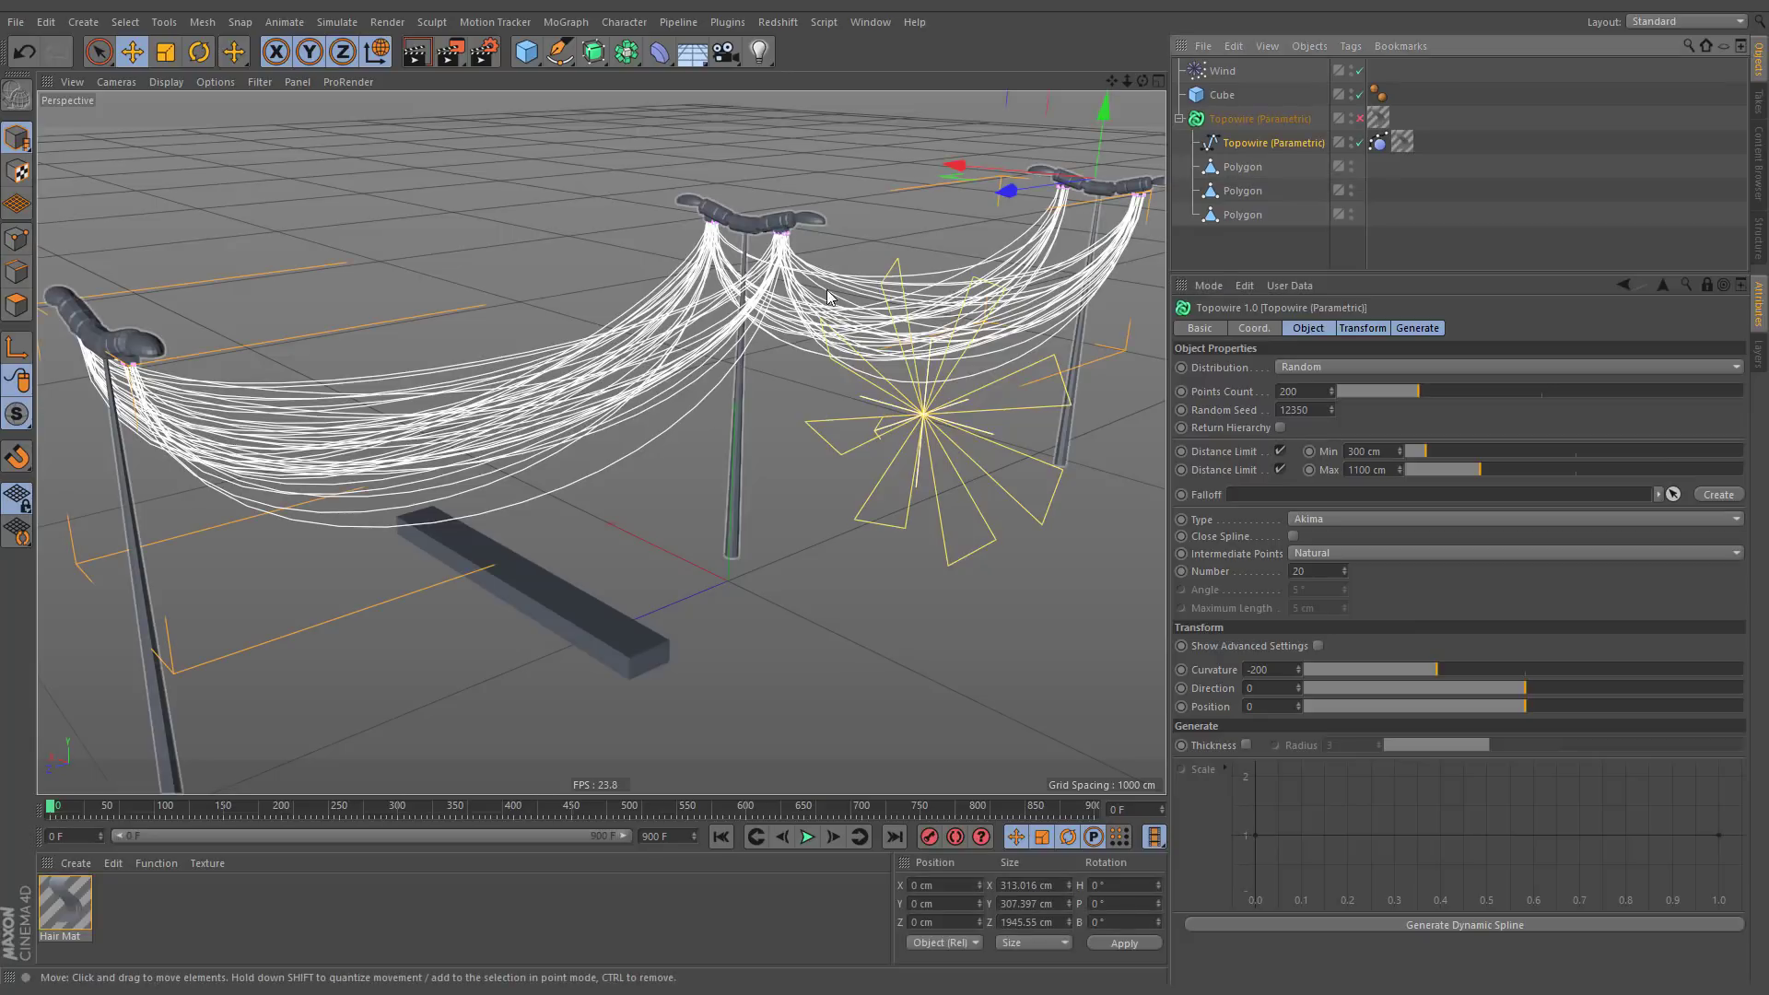
Play the animation and rotate the Wind object so it blows another direction.
click(814, 844)
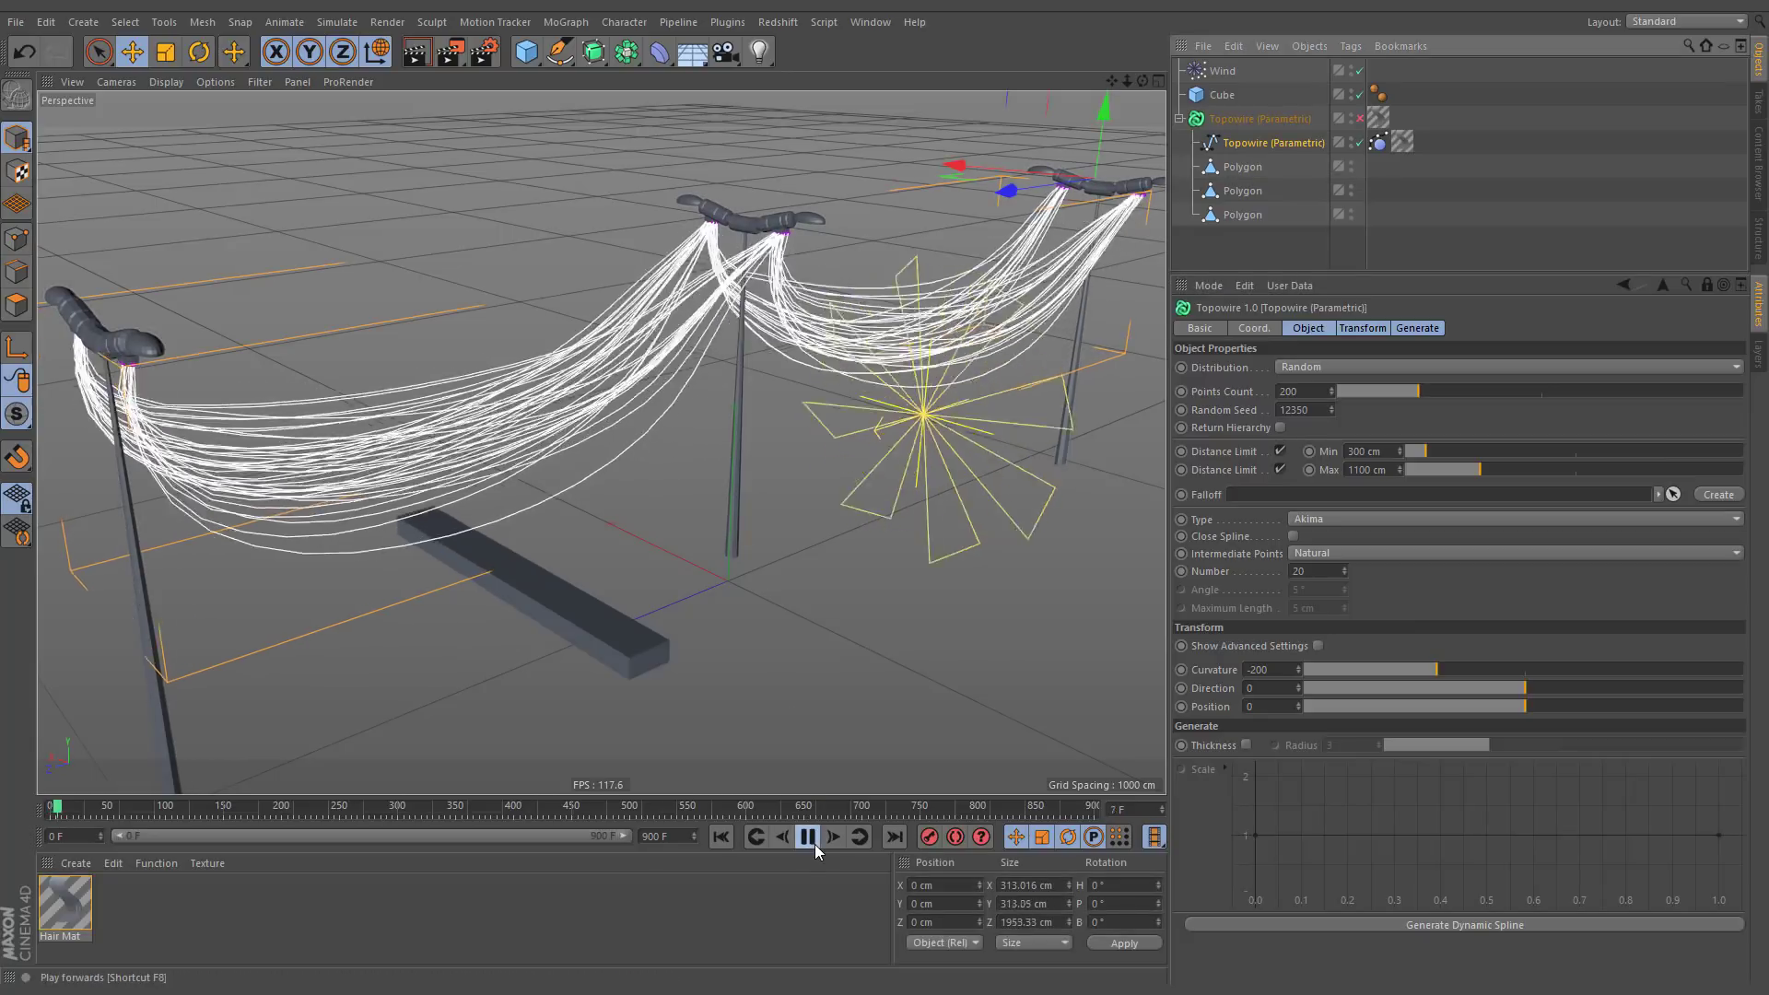
click(932, 414)
key(r)
drag(931, 435, 940, 387)
Give the Cube a Hair Collider tag and move it up into the wires.
click(1219, 95)
right_click(1219, 95)
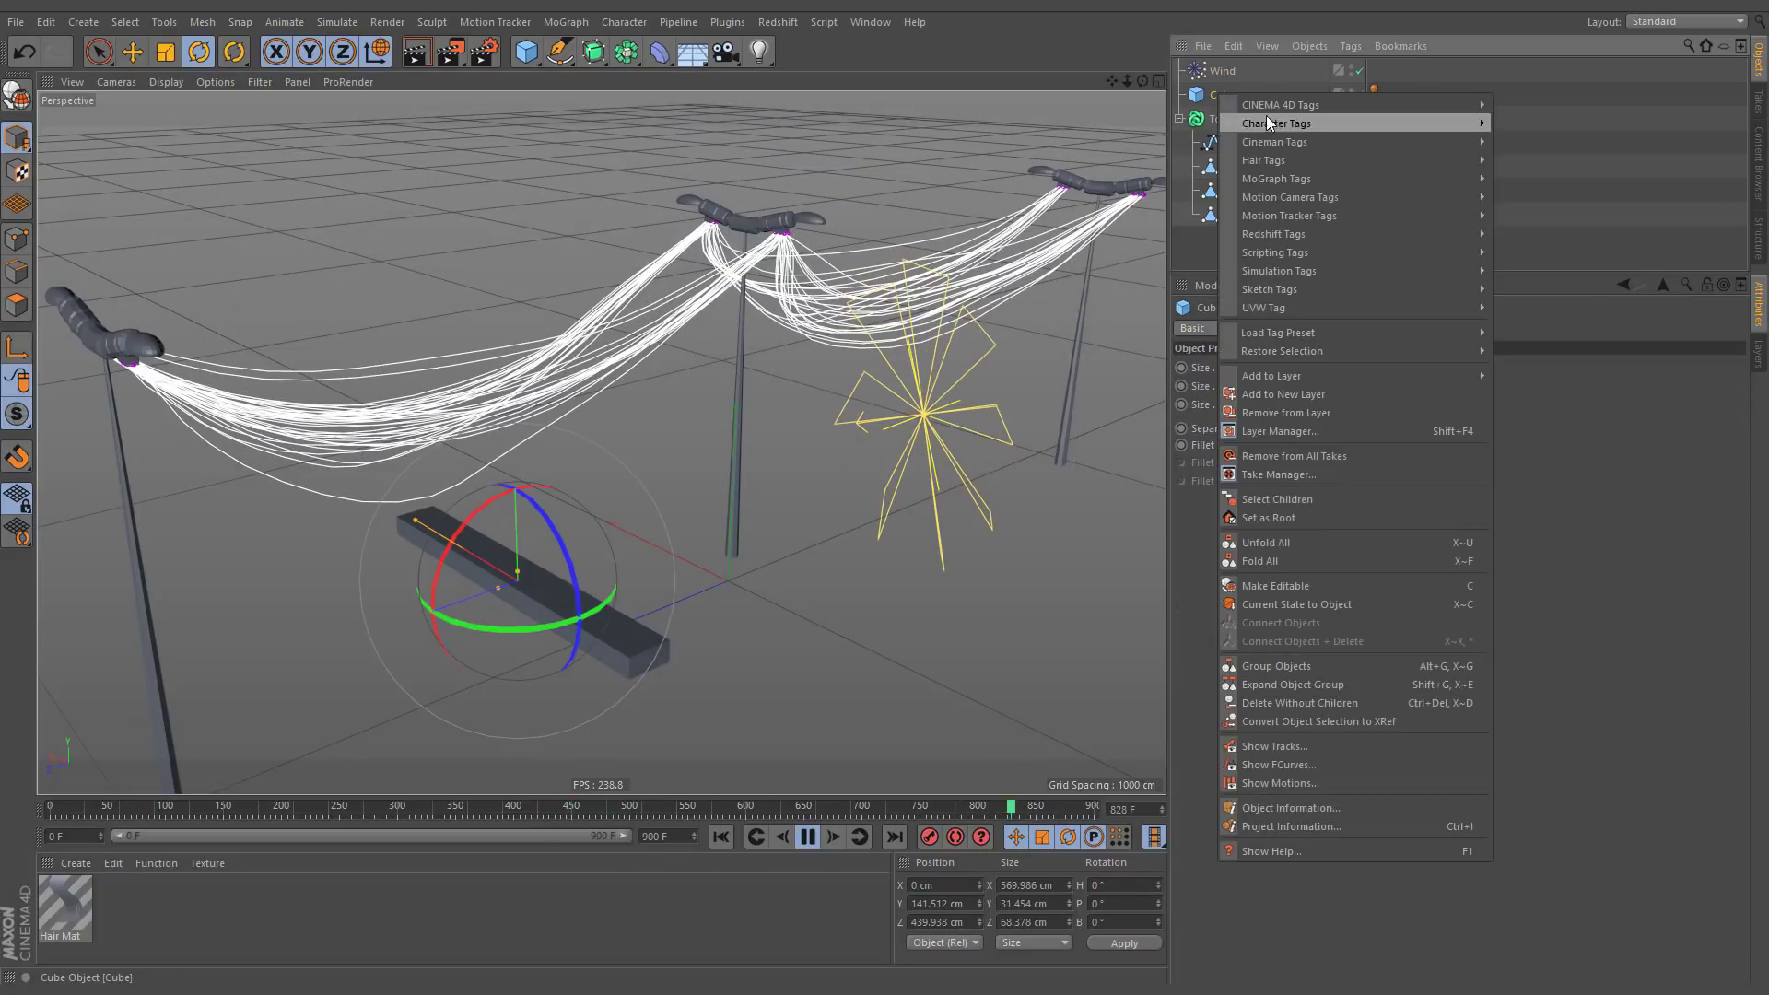
mouse_move(1340, 158)
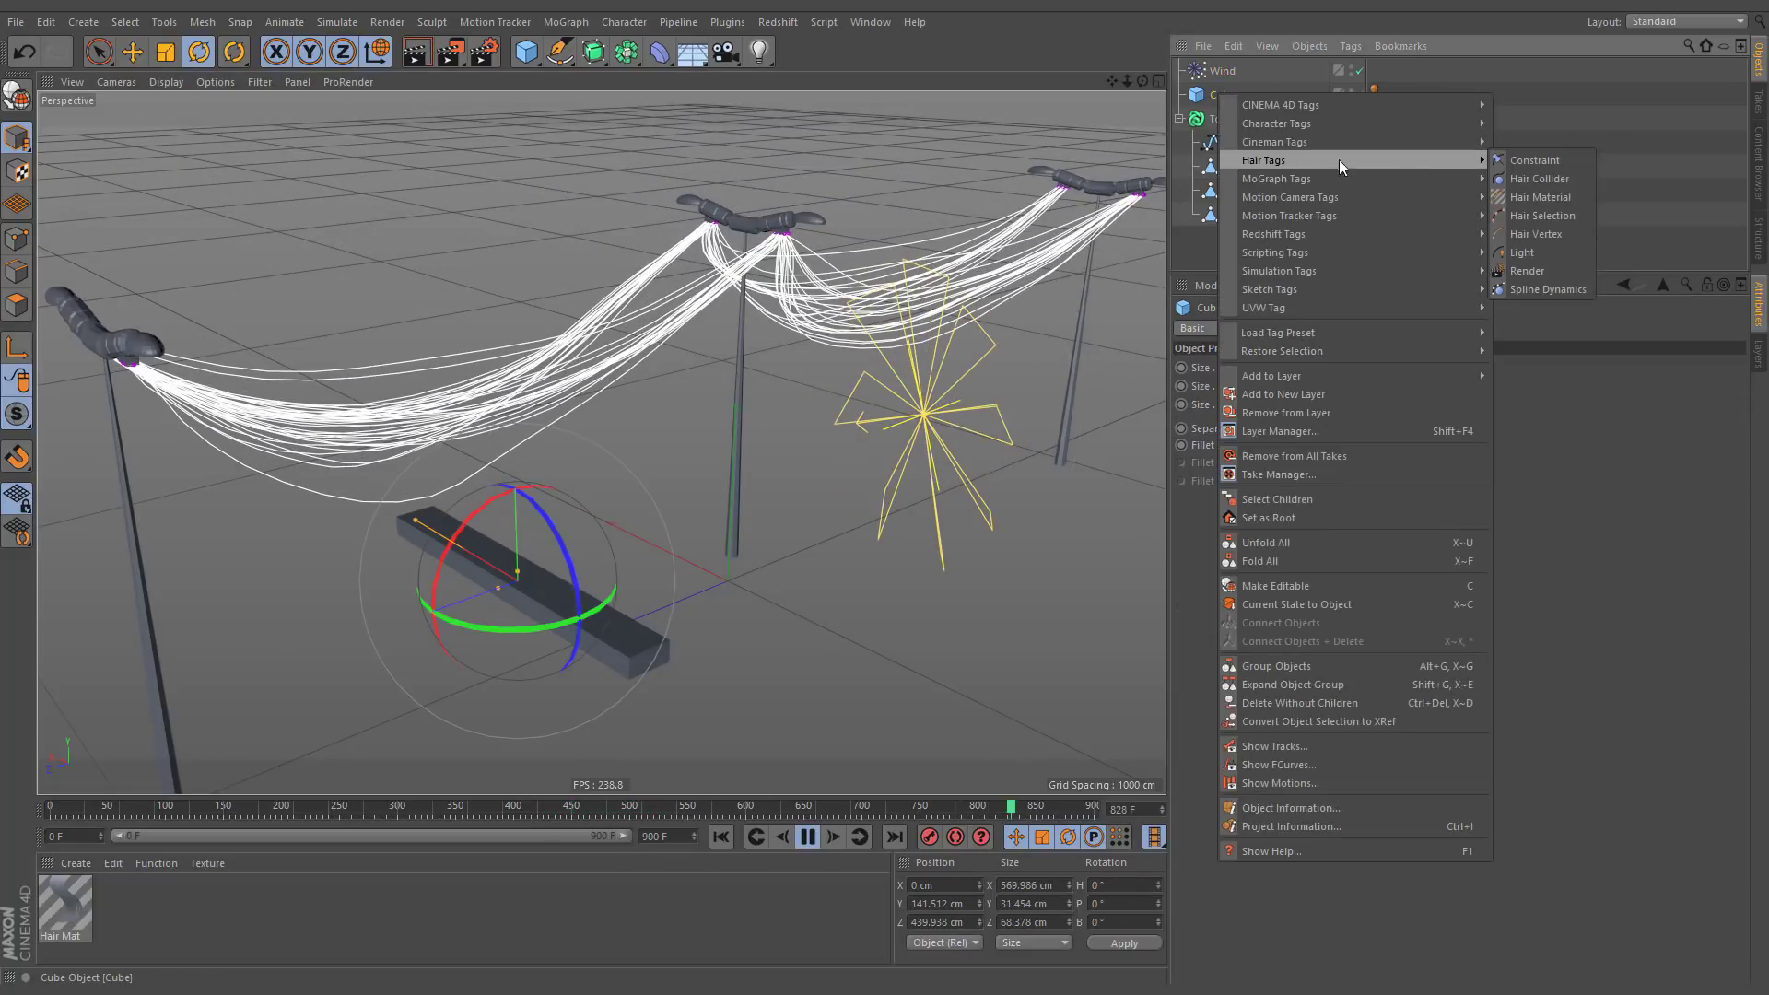
click(1572, 185)
key(e)
mouse_move(683, 586)
mouse_down()
mouse_move(639, 290)
mouse_move(552, 251)
mouse_move(599, 189)
mouse_move(497, 207)
mouse_move(648, 255)
mouse_move(665, 578)
mouse_up()
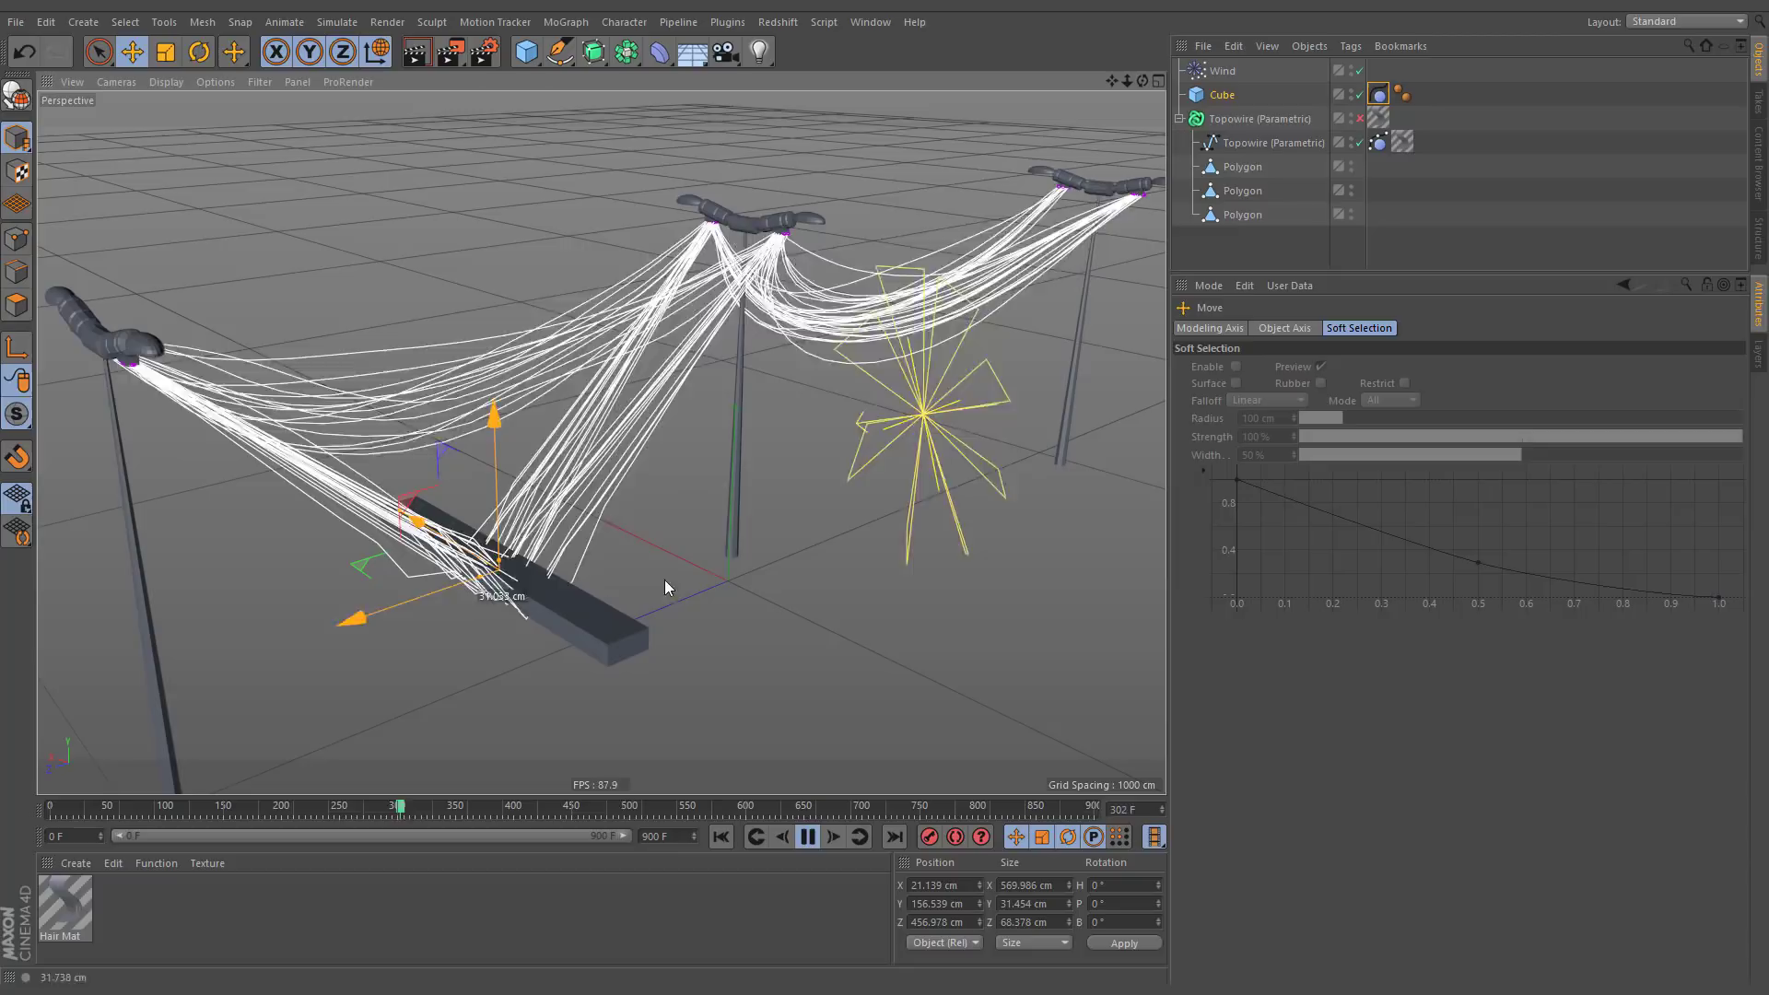
Delete the generated wire spline under Topowire (Parametric).
click(1222, 126)
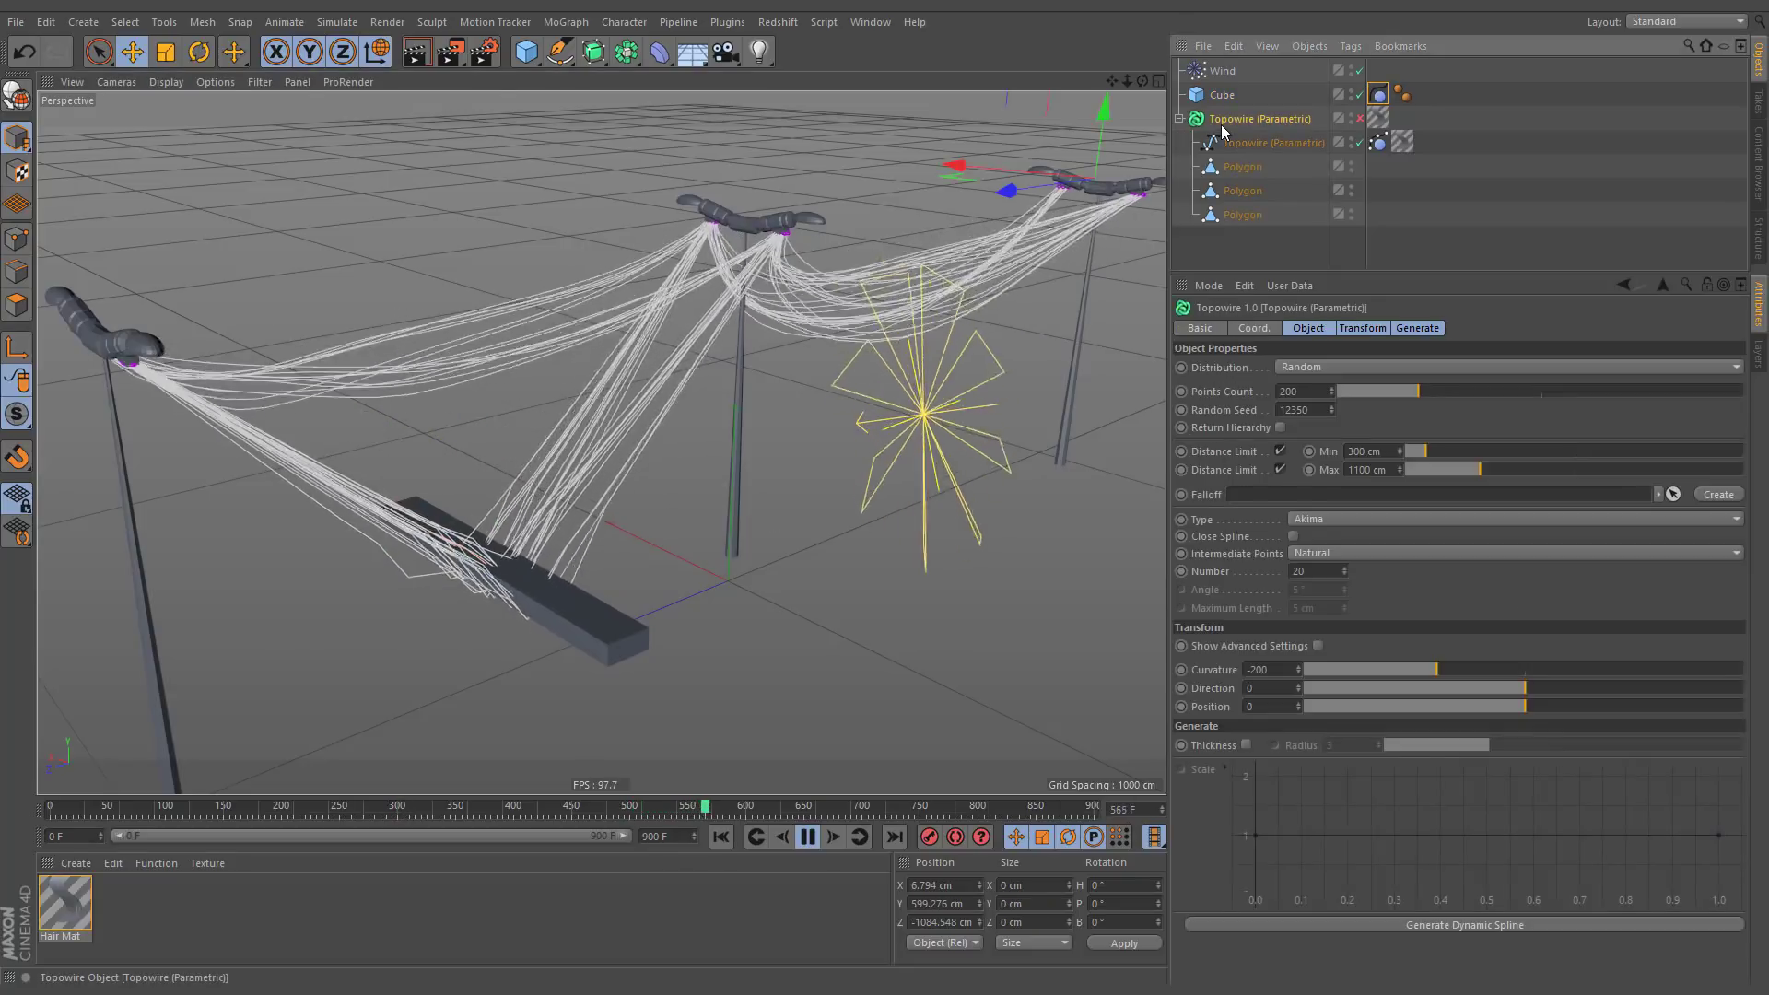
click(1273, 142)
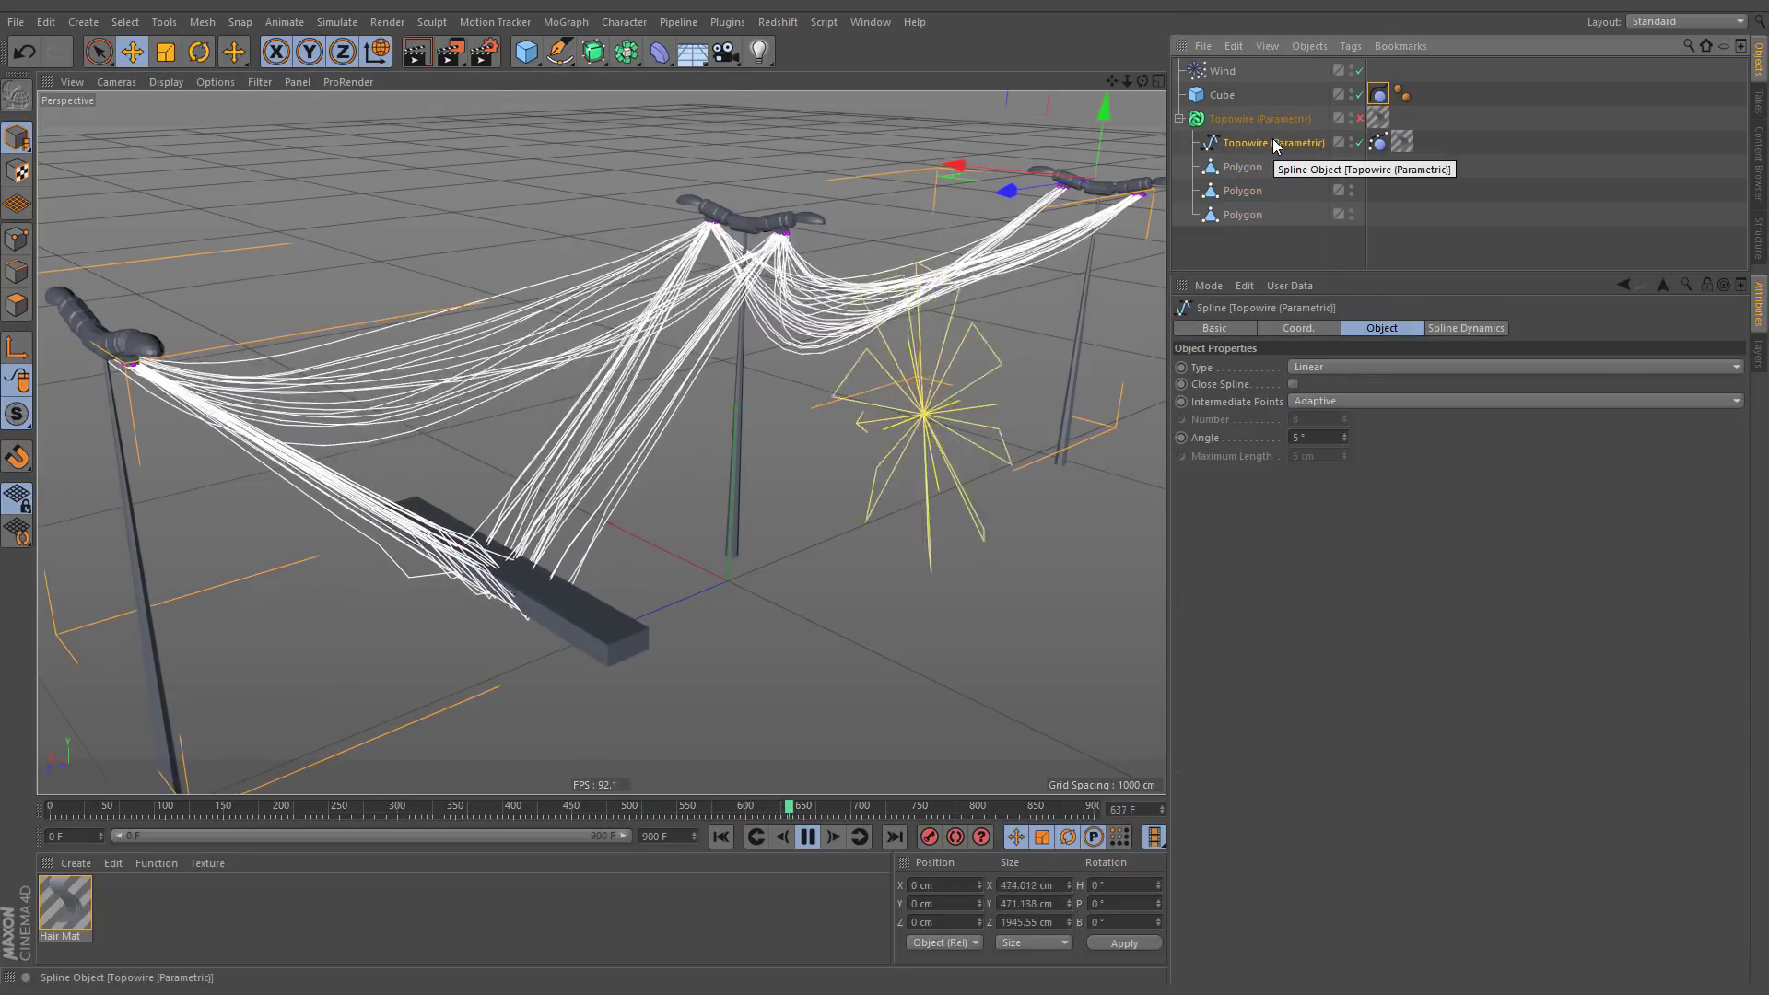
key(Delete)
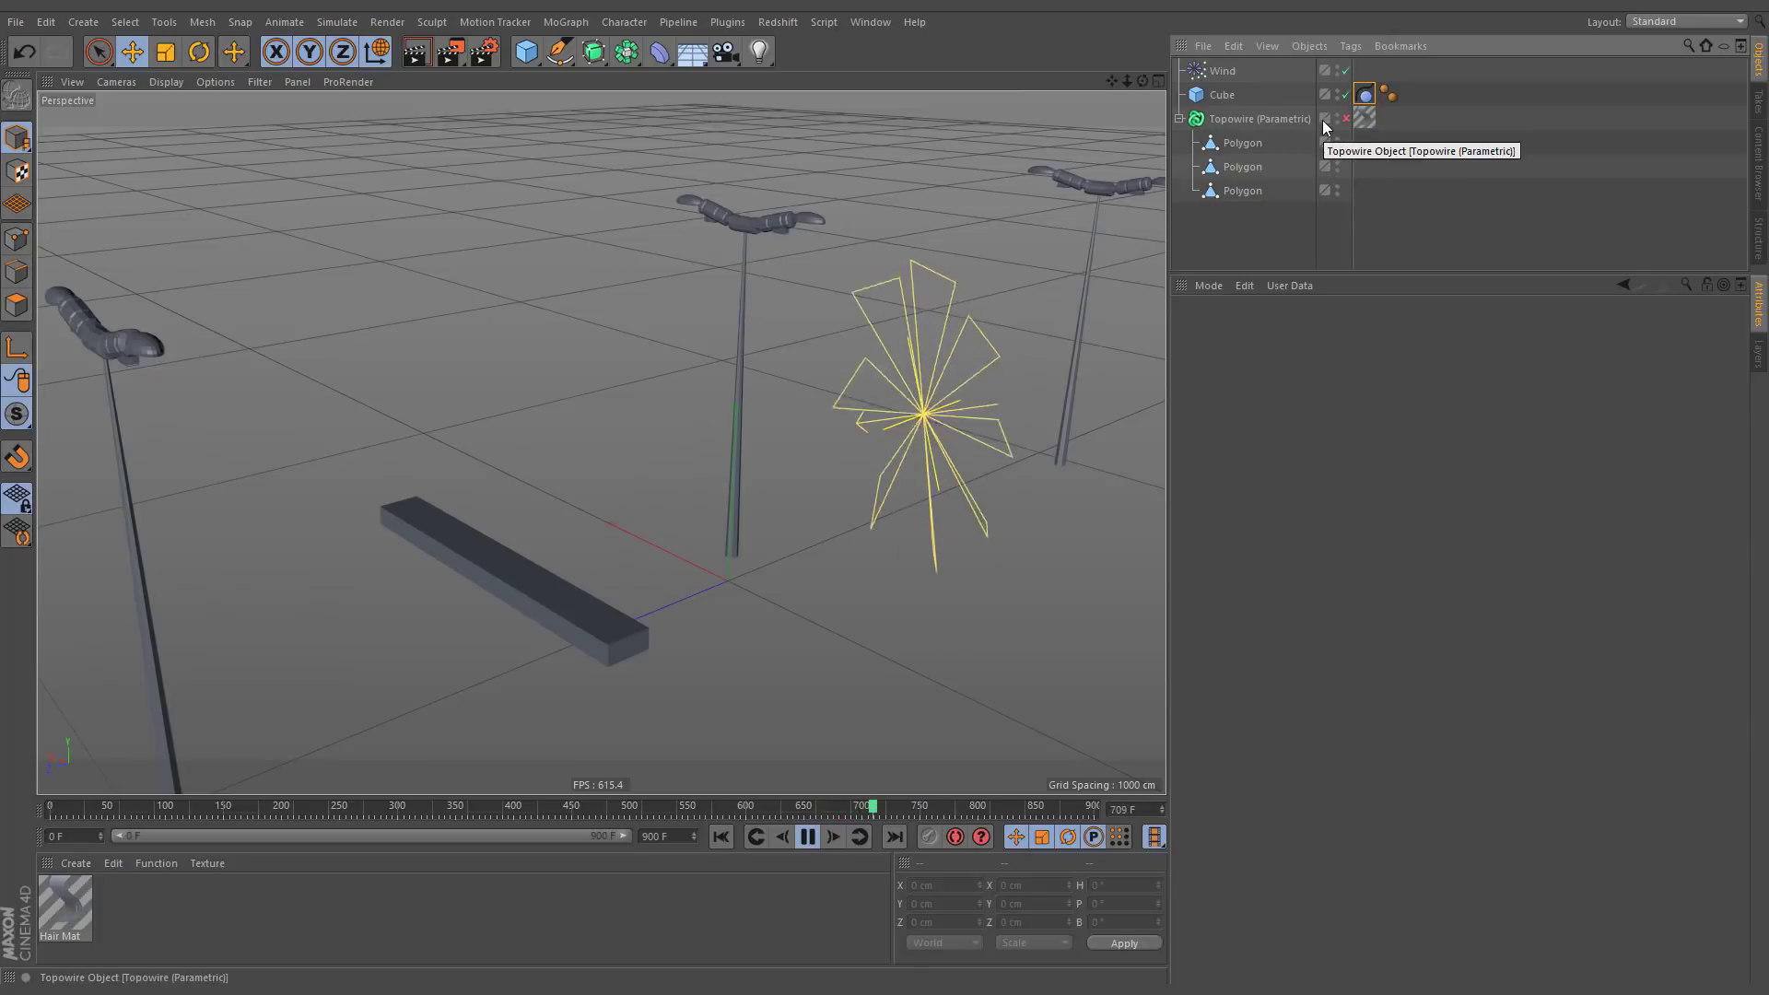
Re-enable Topowire and set curvature -259, 86 points, and a new Random Seed.
click(1347, 118)
click(1277, 118)
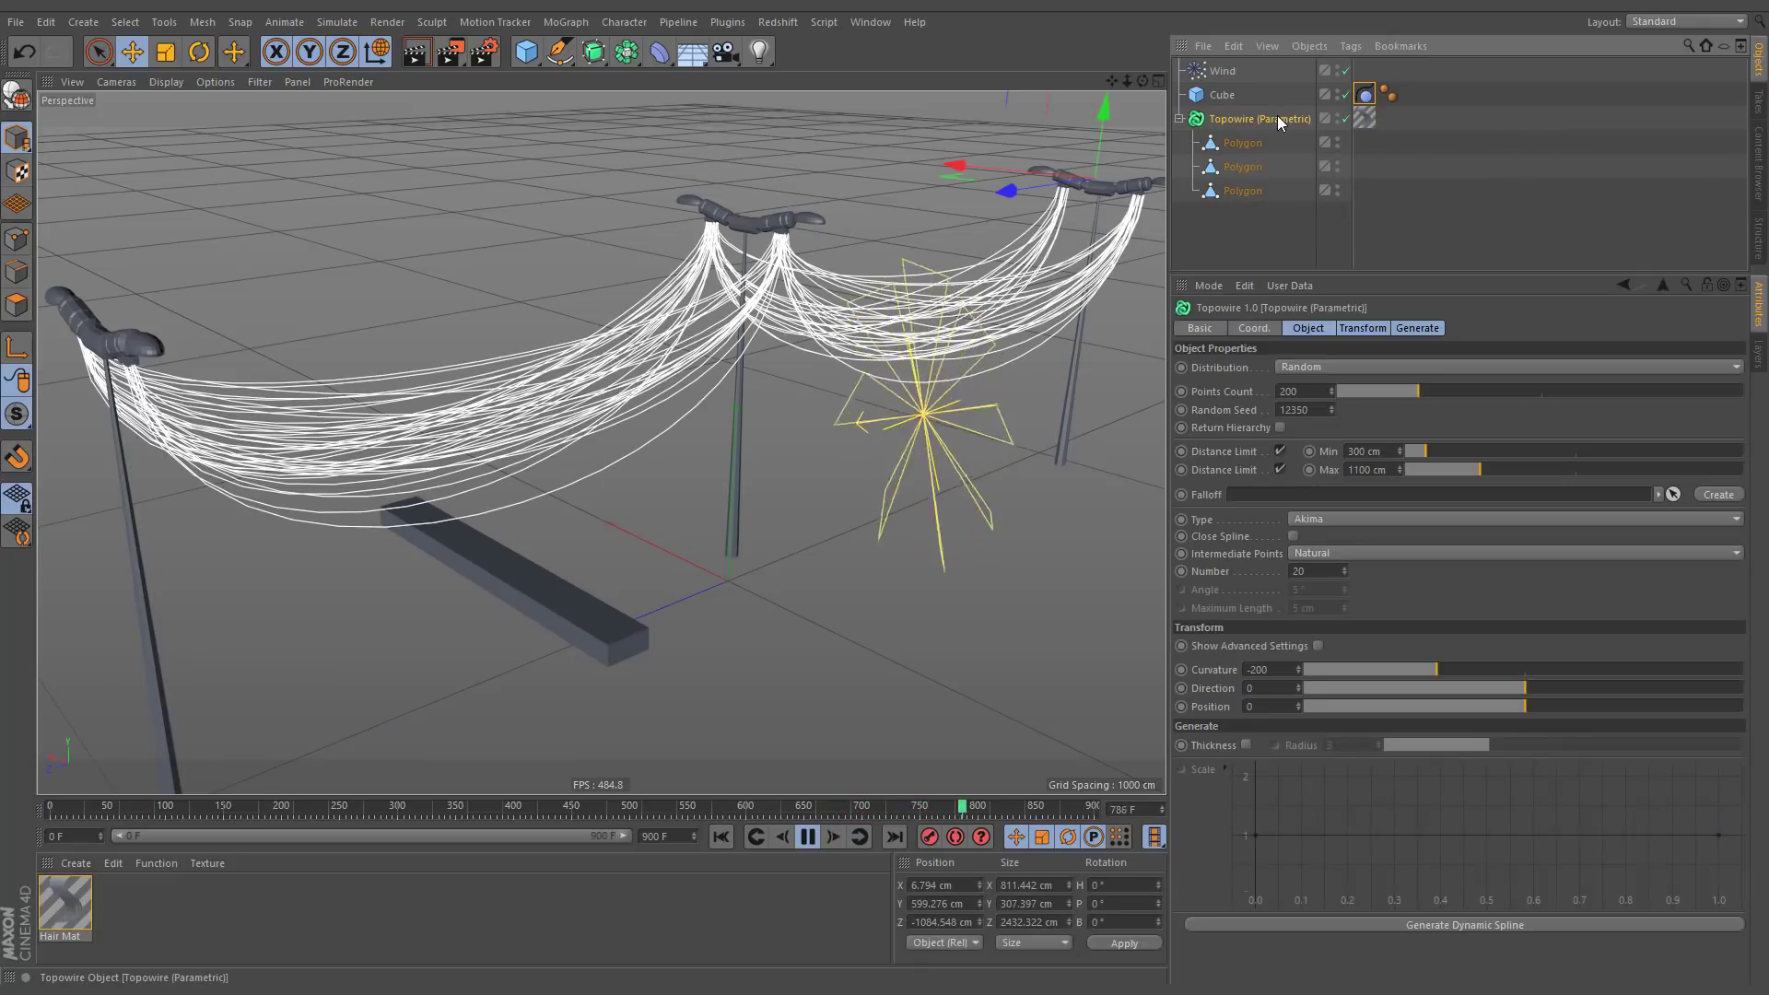
mouse_move(1434, 669)
mouse_down()
mouse_move(1357, 670)
mouse_move(1409, 669)
mouse_up()
drag(1417, 391, 1373, 391)
click(1332, 406)
click(1331, 406)
click(1331, 406)
click(1331, 406)
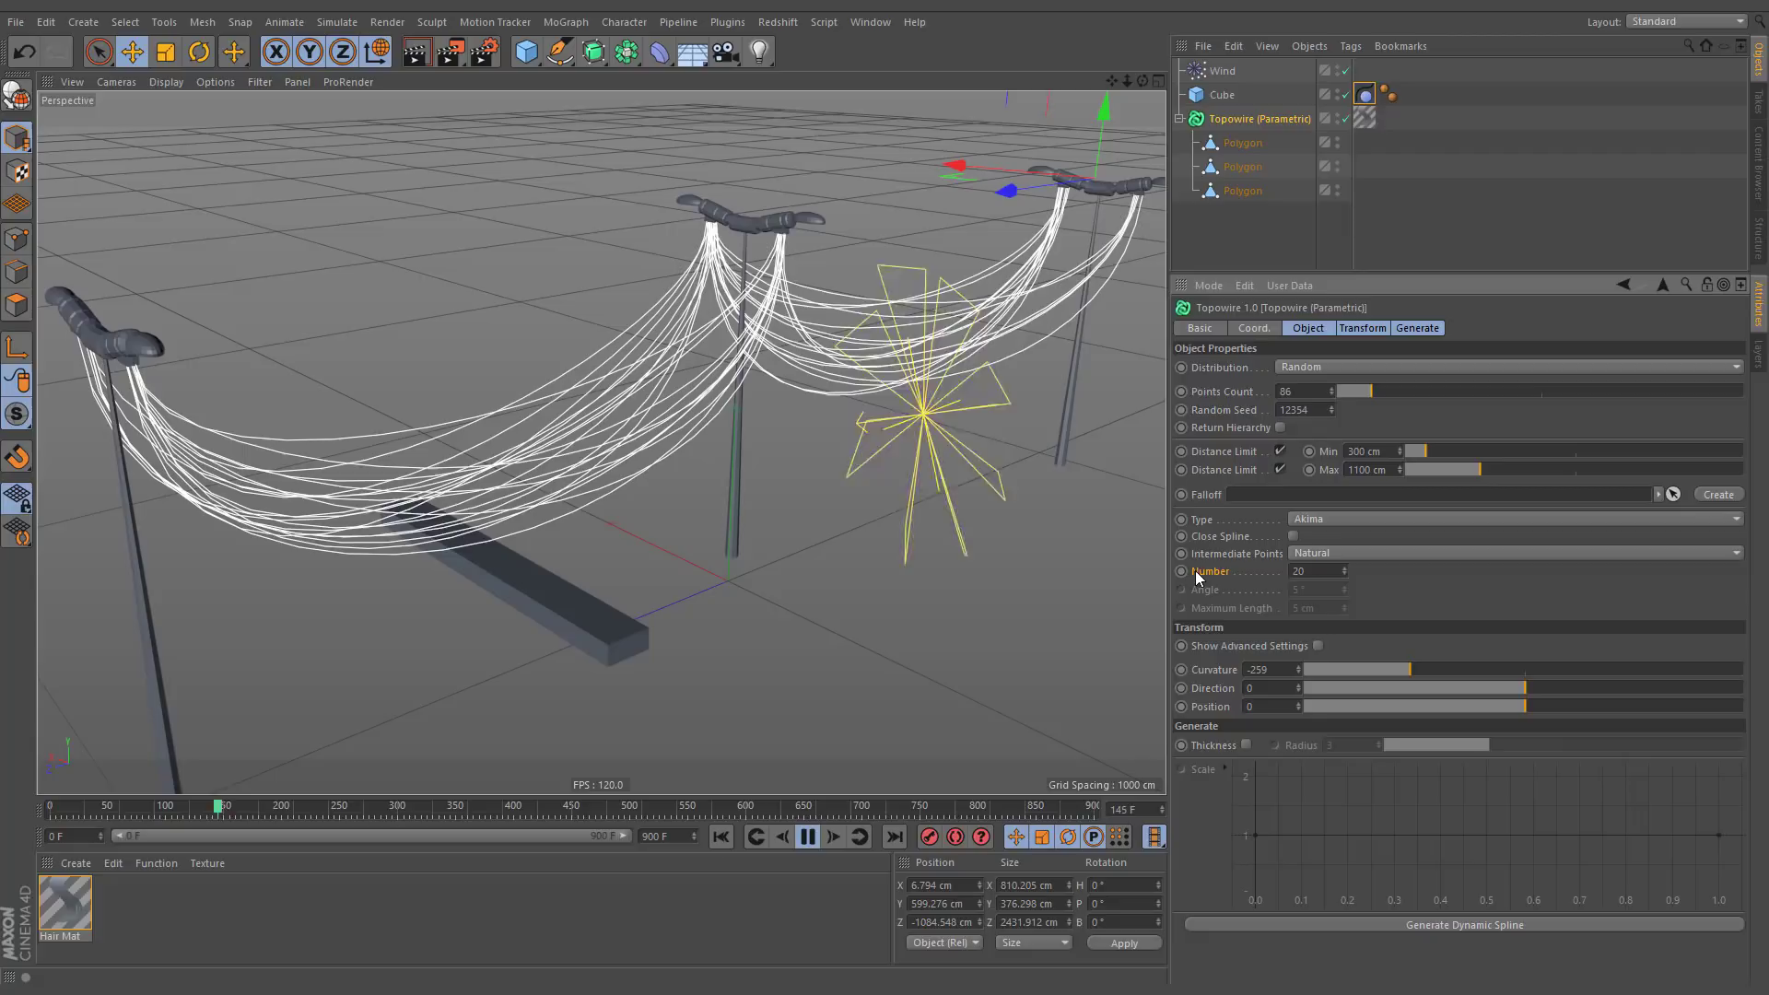
Set Number to 60, make the wires dynamic splines, and push the cube into them.
click(1297, 572)
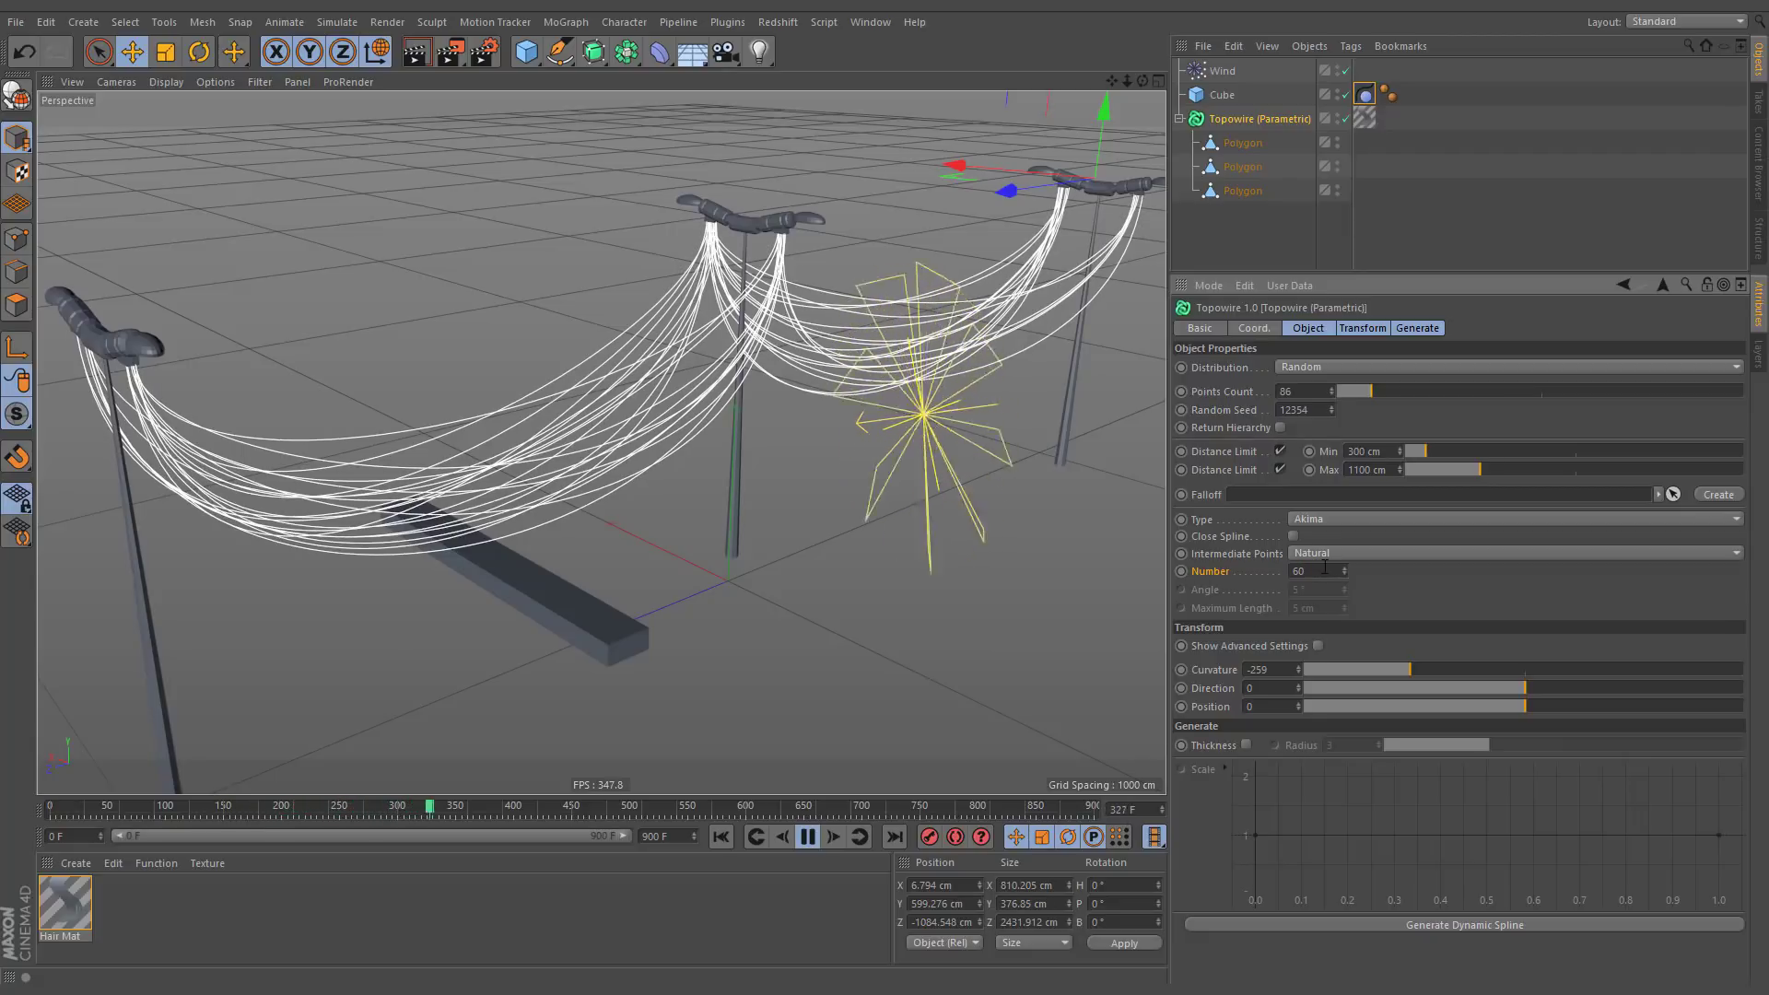
click(1299, 923)
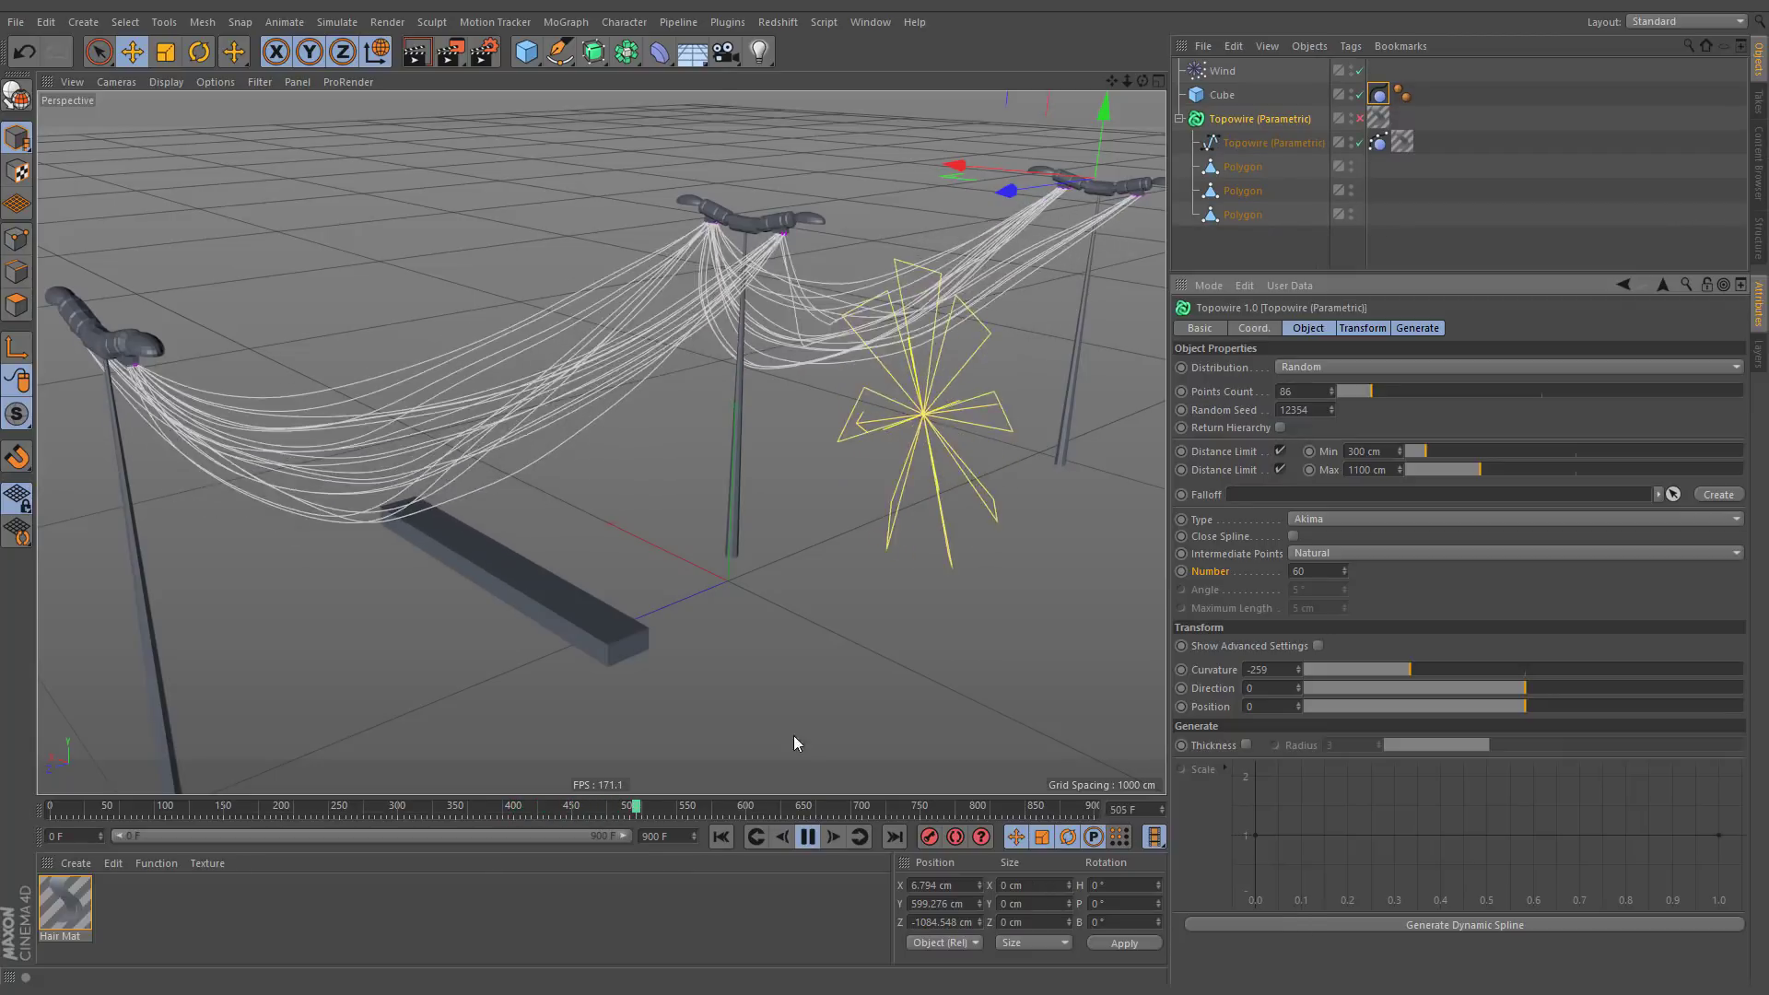
drag(631, 640, 675, 291)
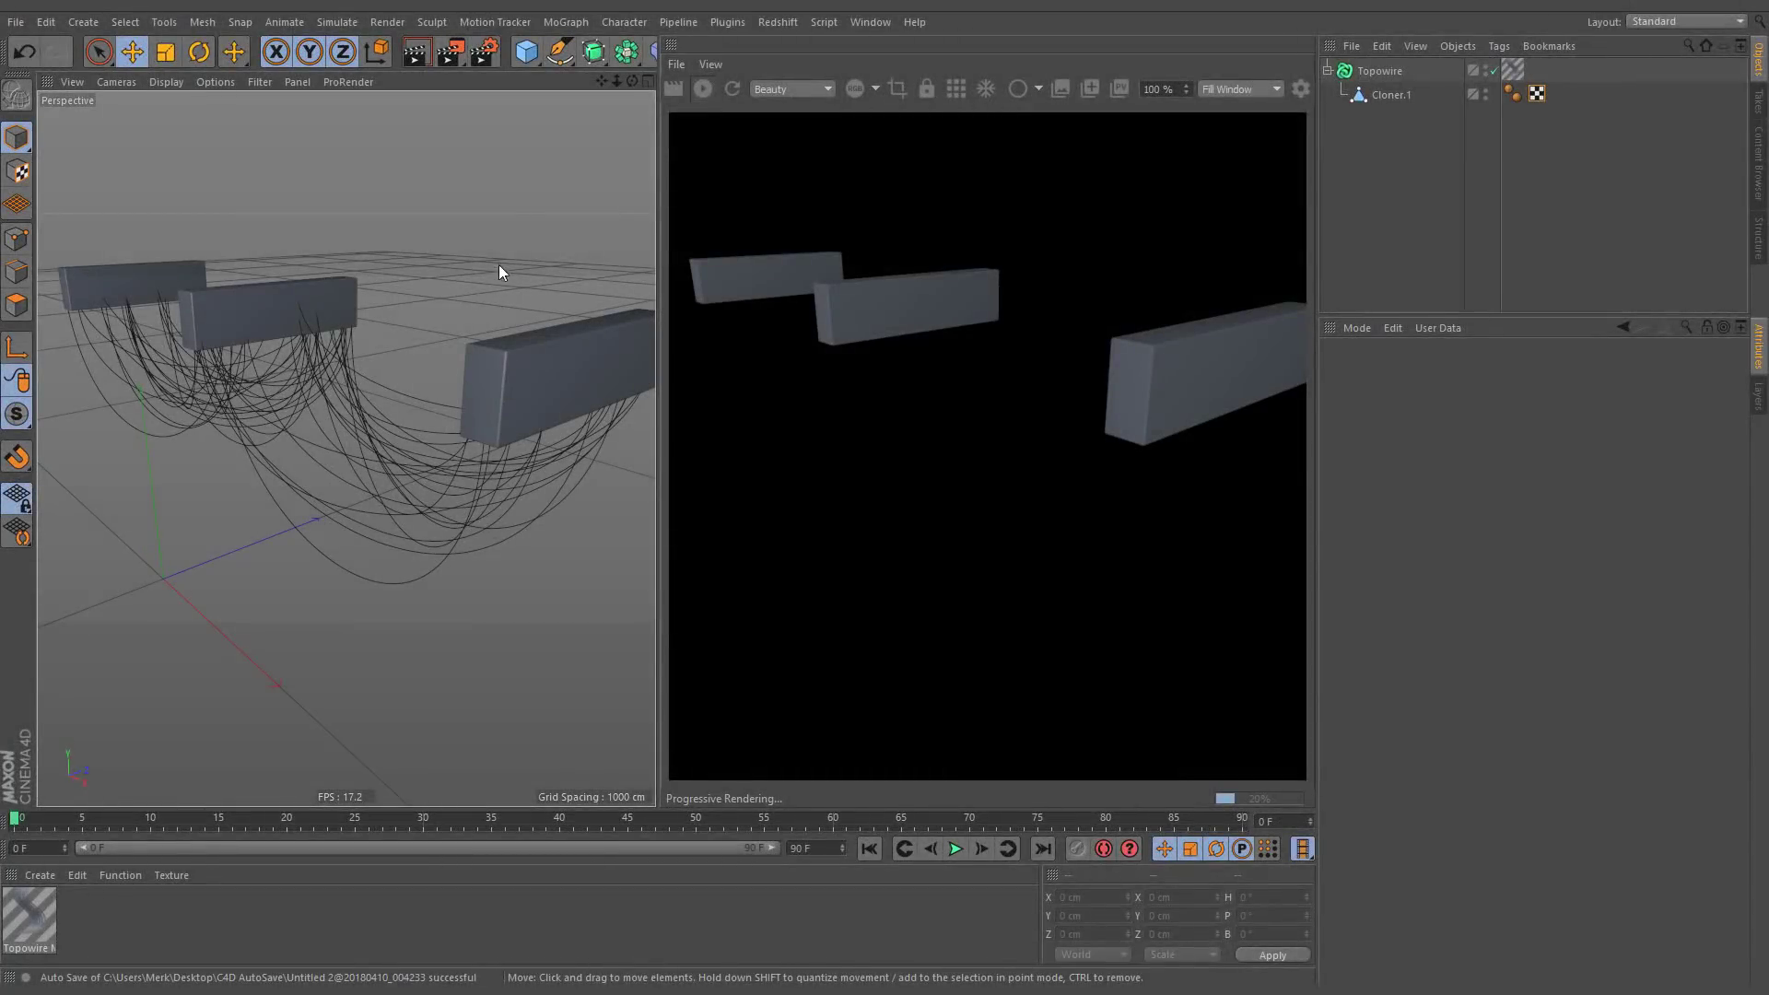
Choose Redshift as the renderer in Render Settings.
click(485, 55)
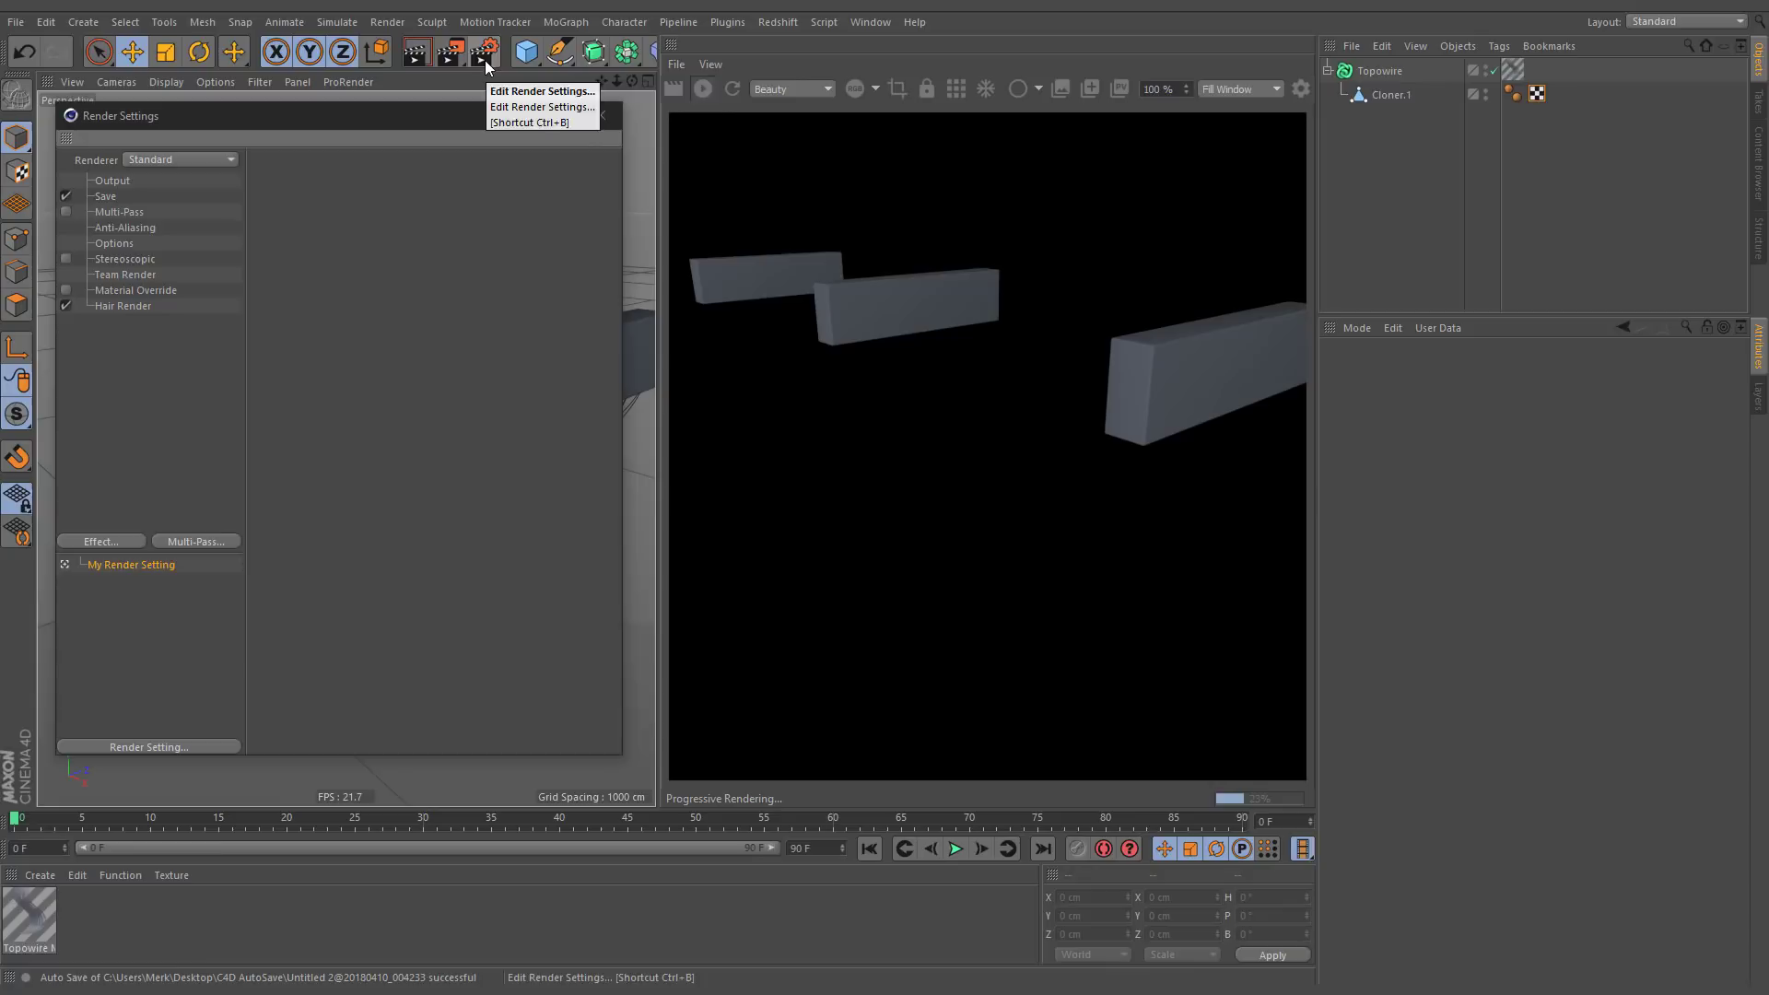
click(212, 157)
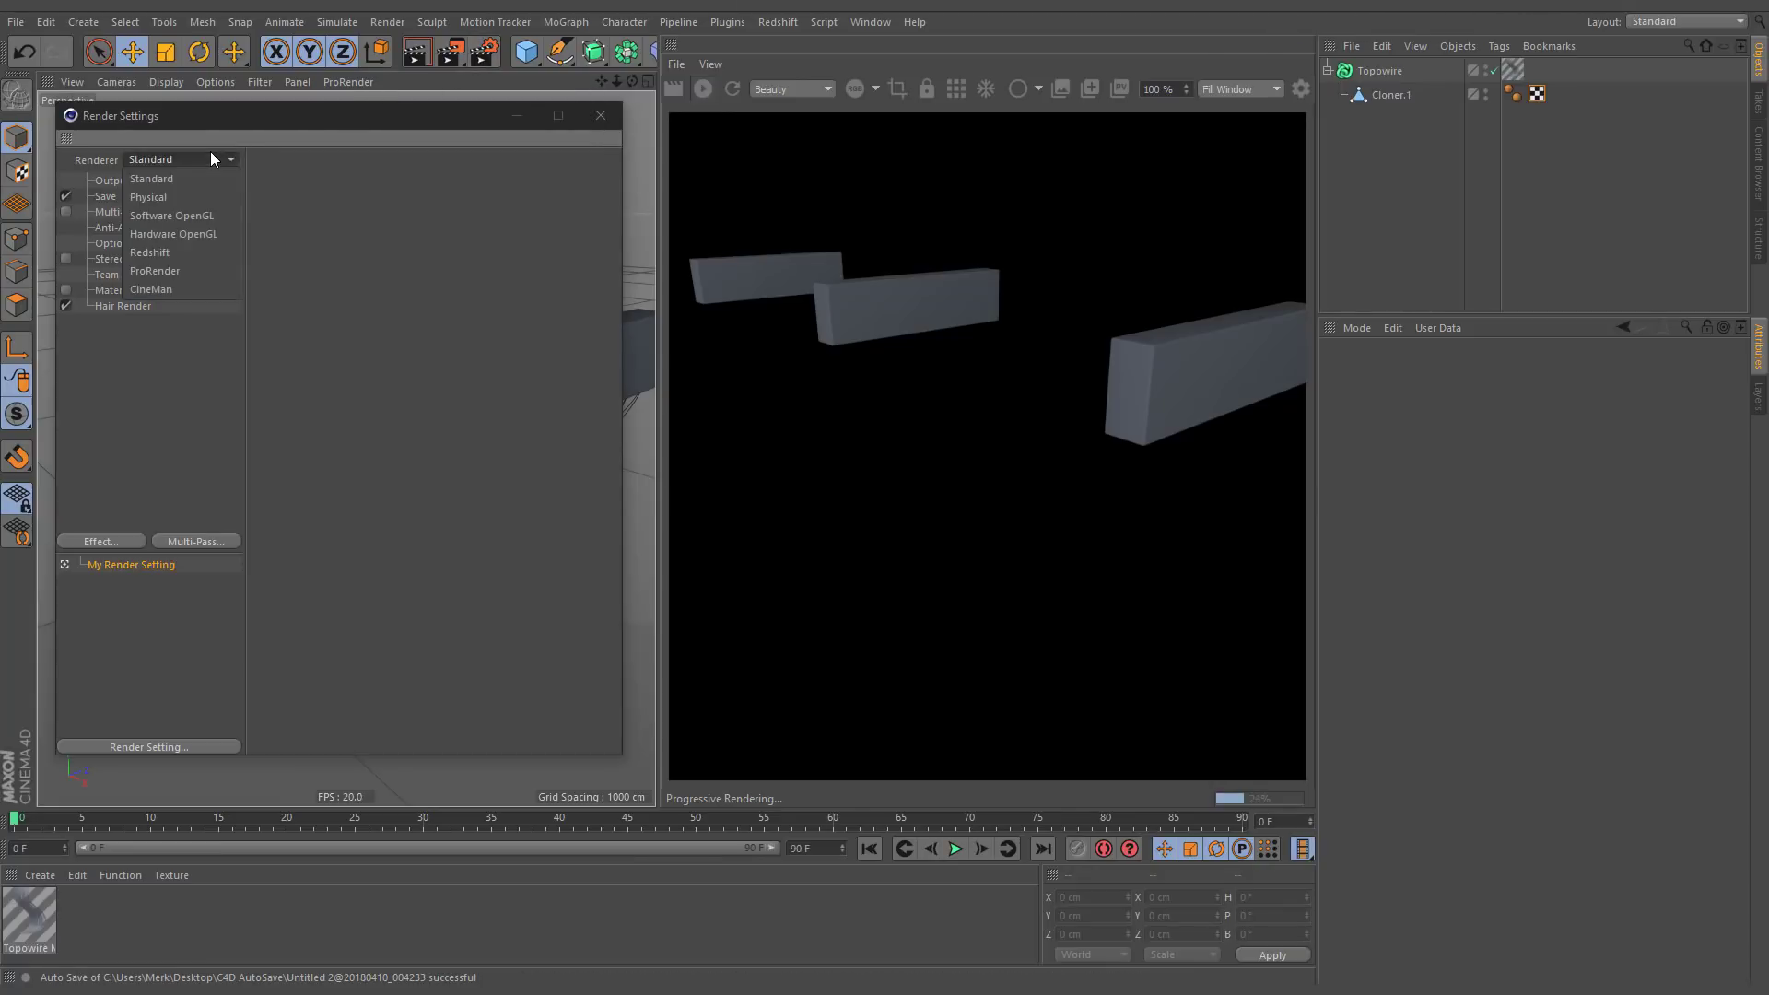
click(188, 253)
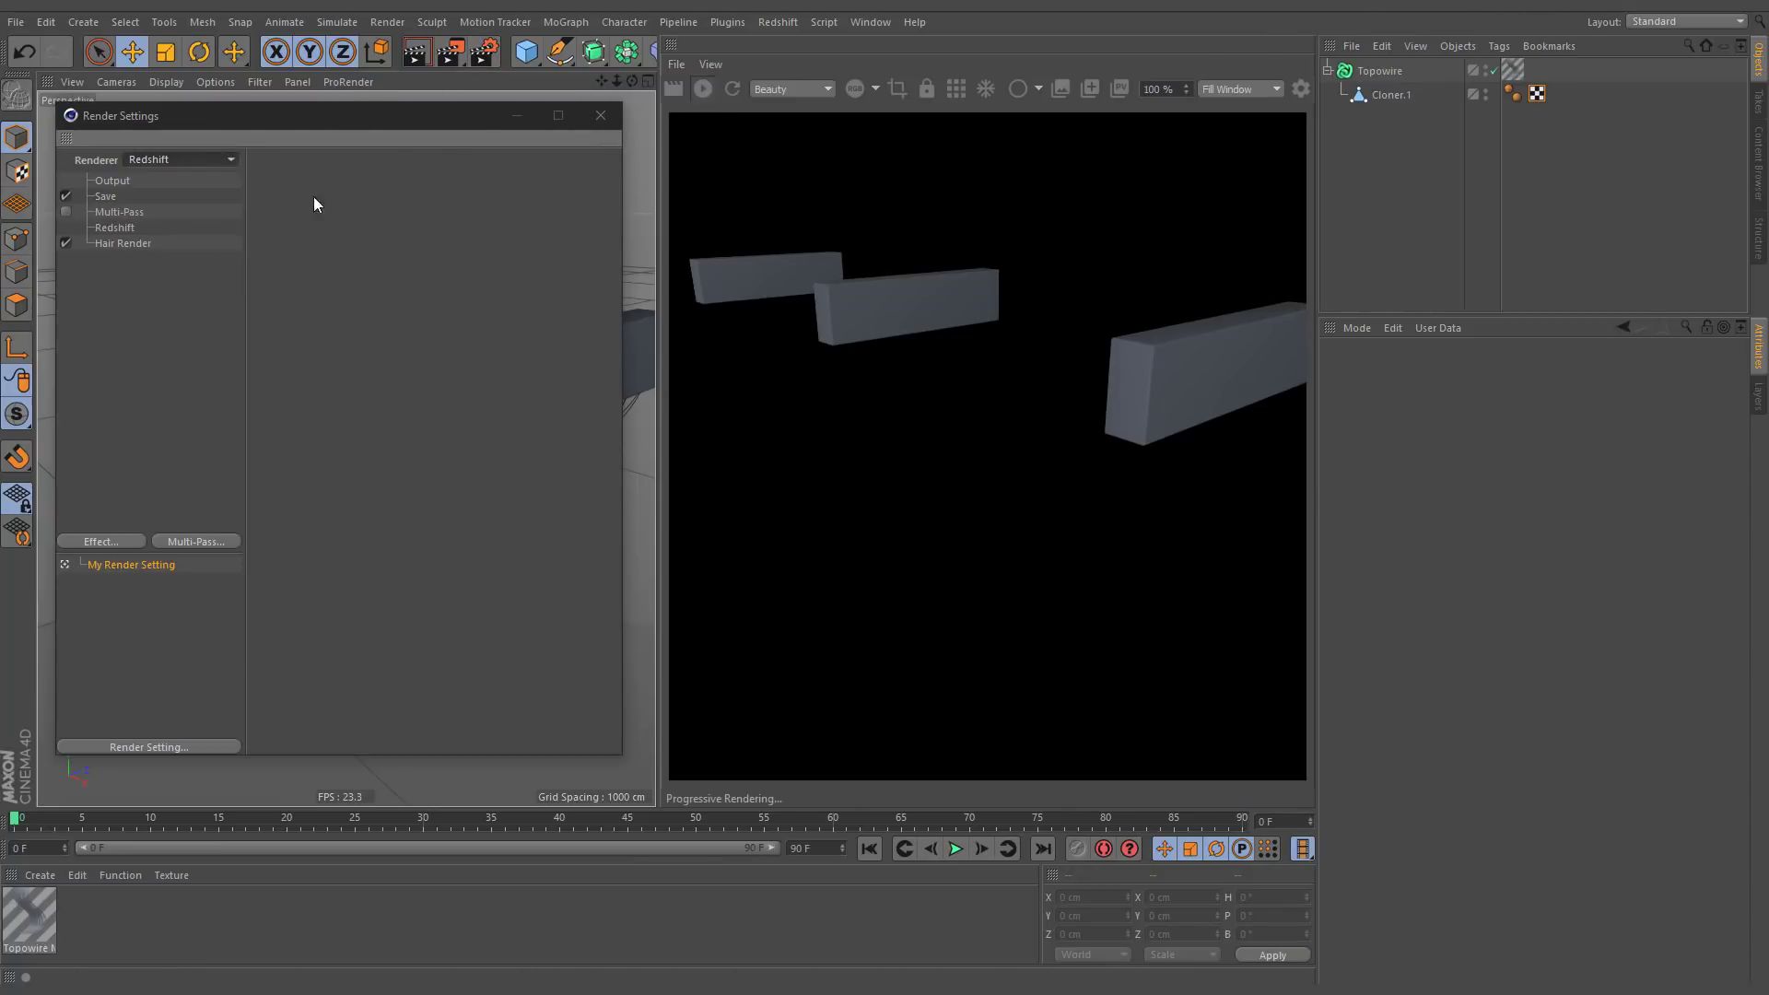
click(513, 116)
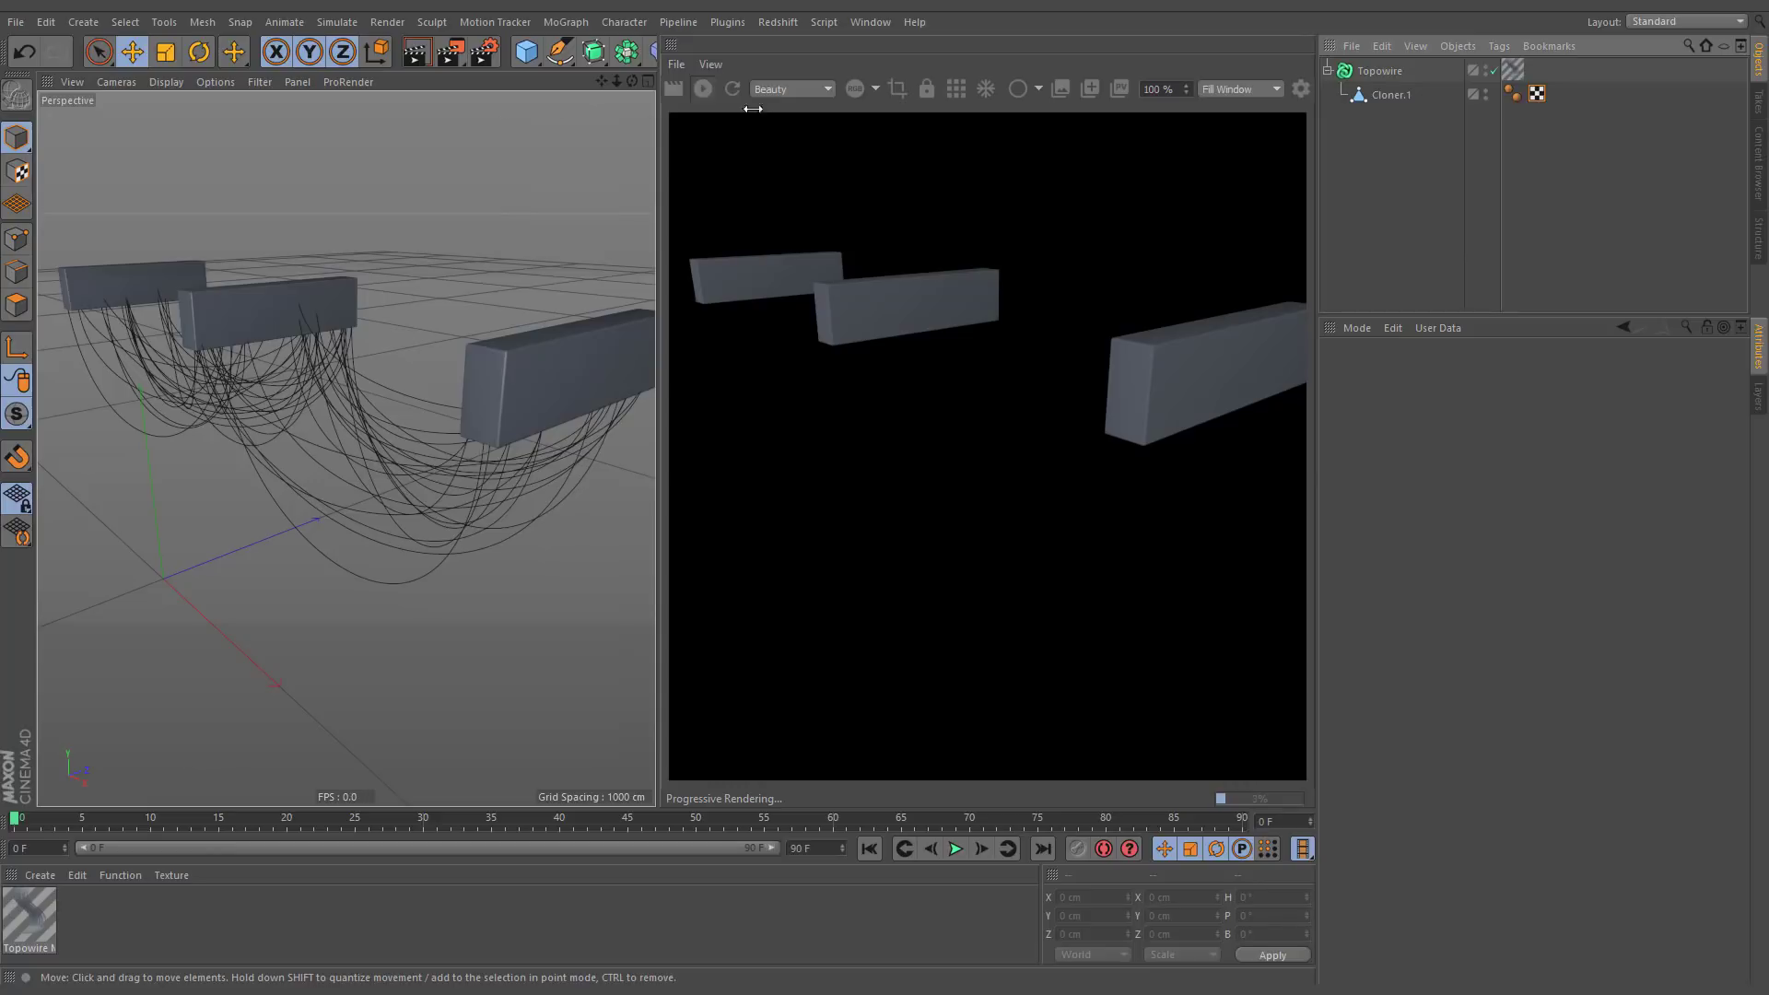
Optimize the Topowire for Redshift, adding a Hair Strands Redshift Object tag at thickness 2.79.
double_click(1342, 71)
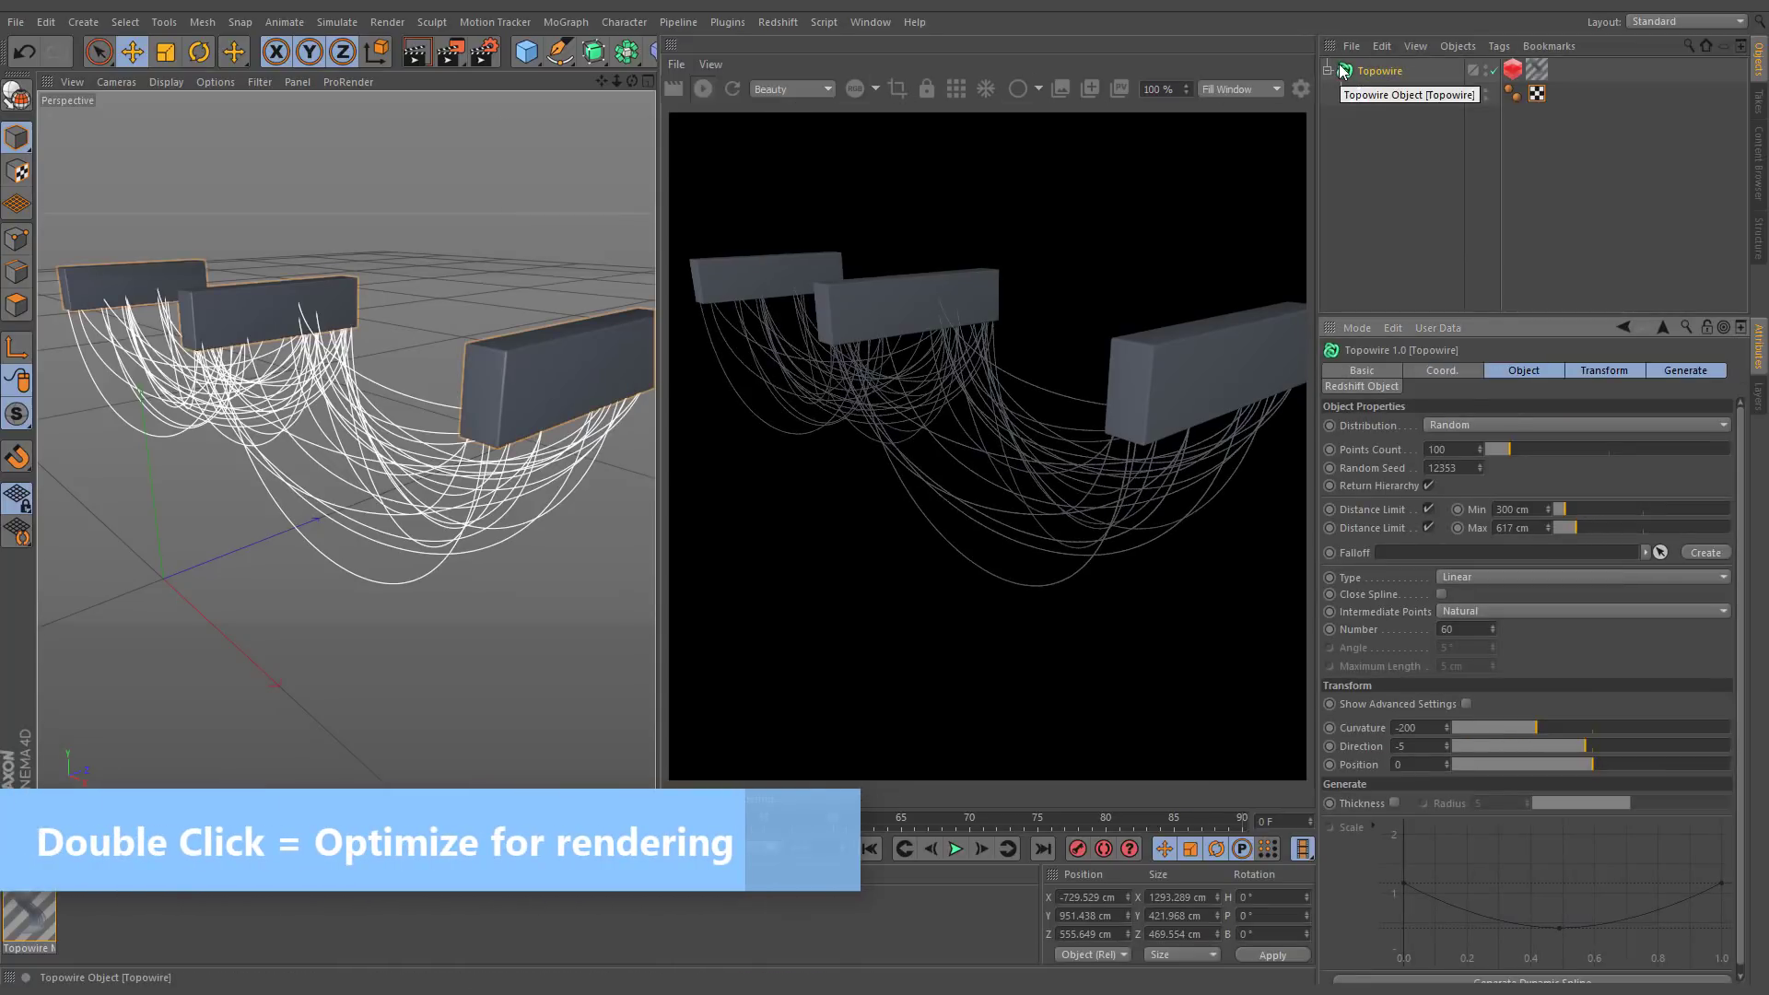
click(1512, 74)
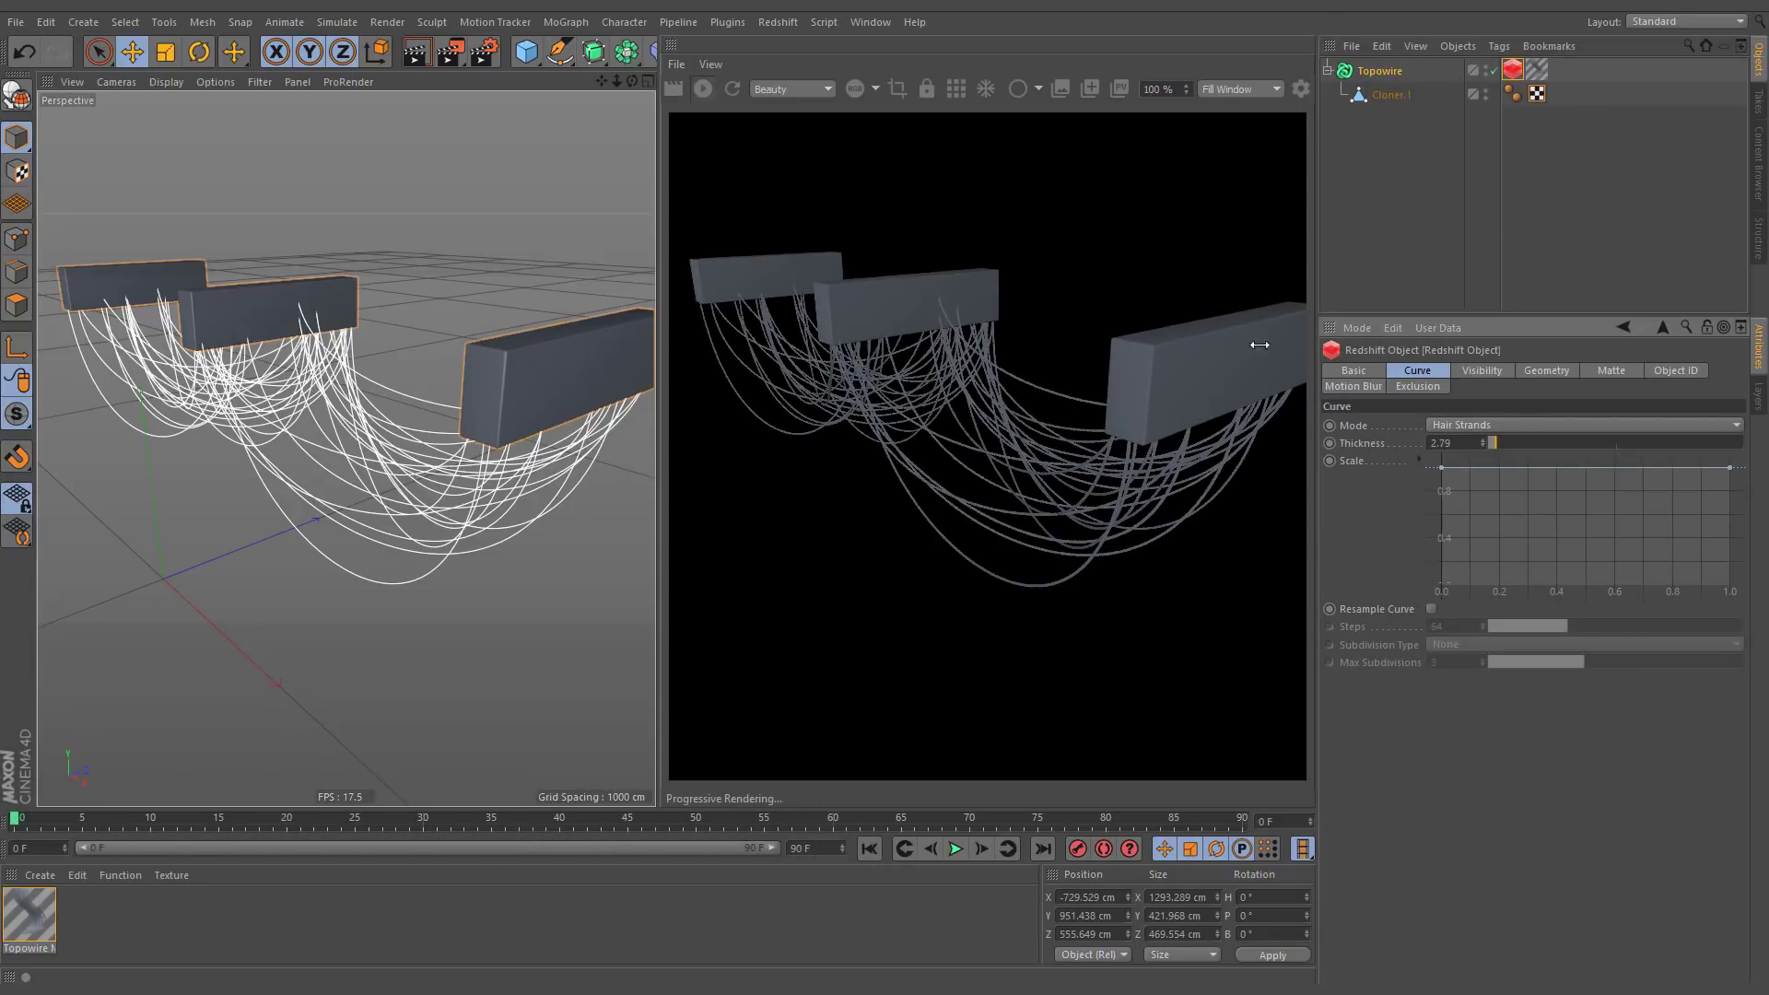
drag(627, 89, 382, 107)
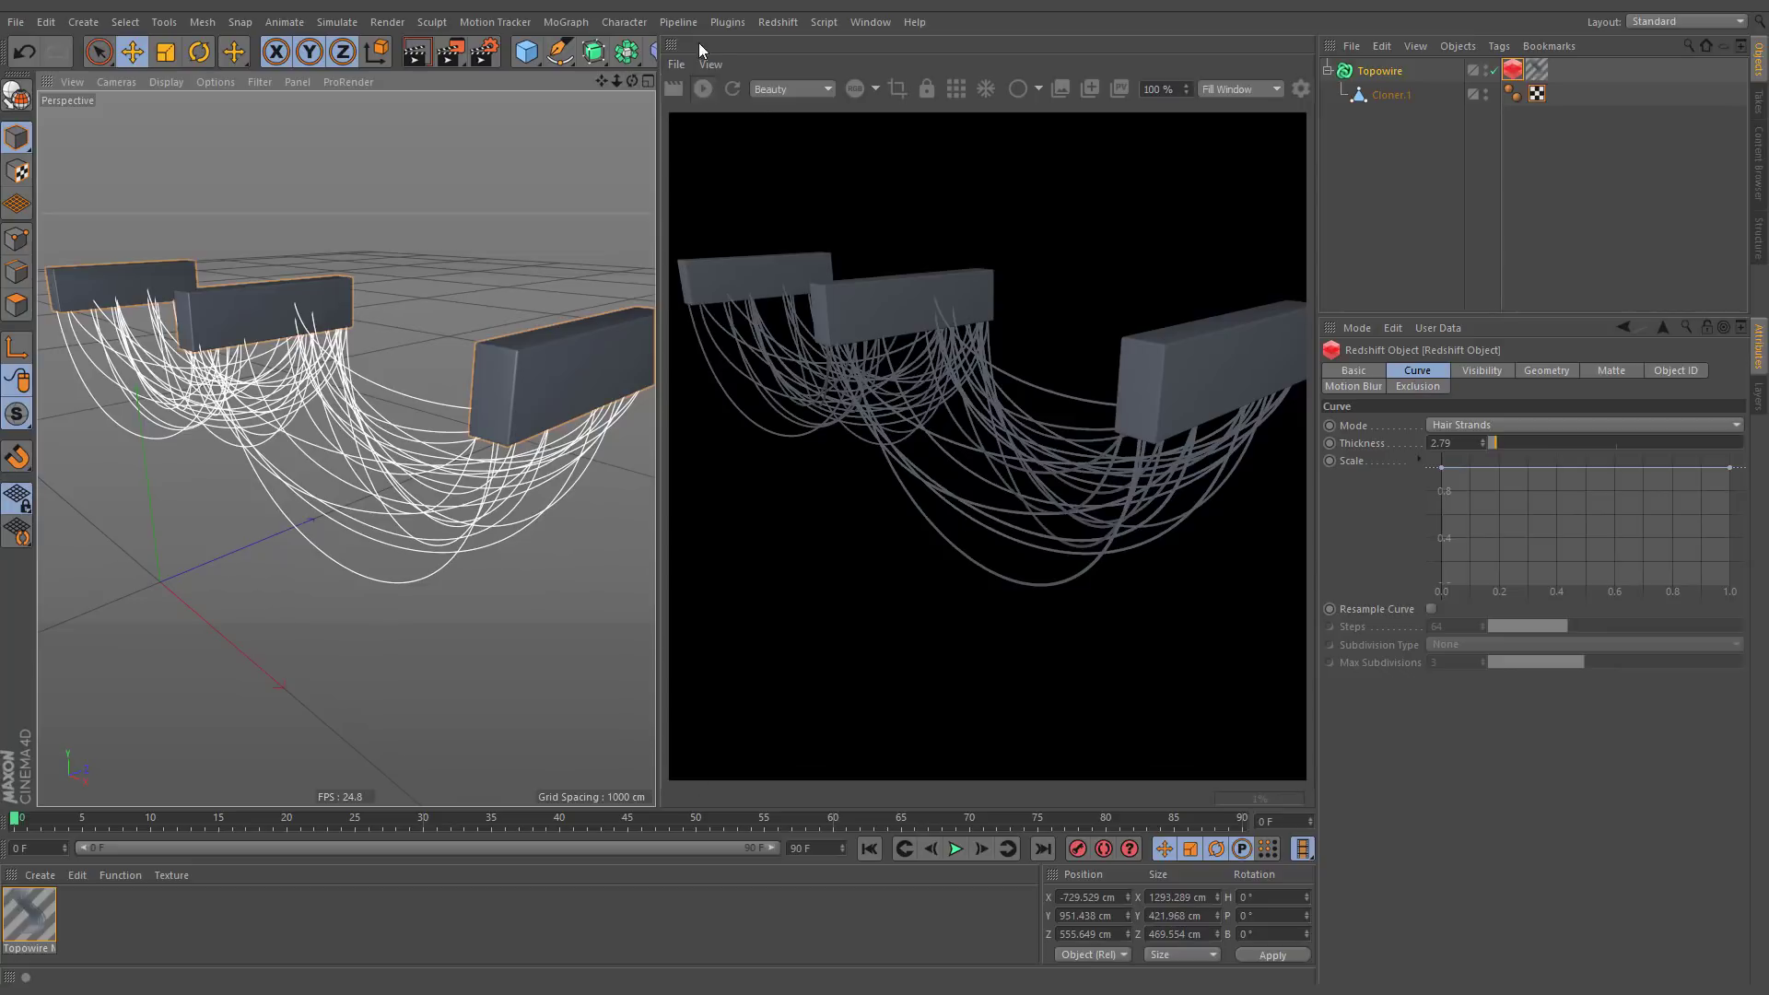
click(724, 22)
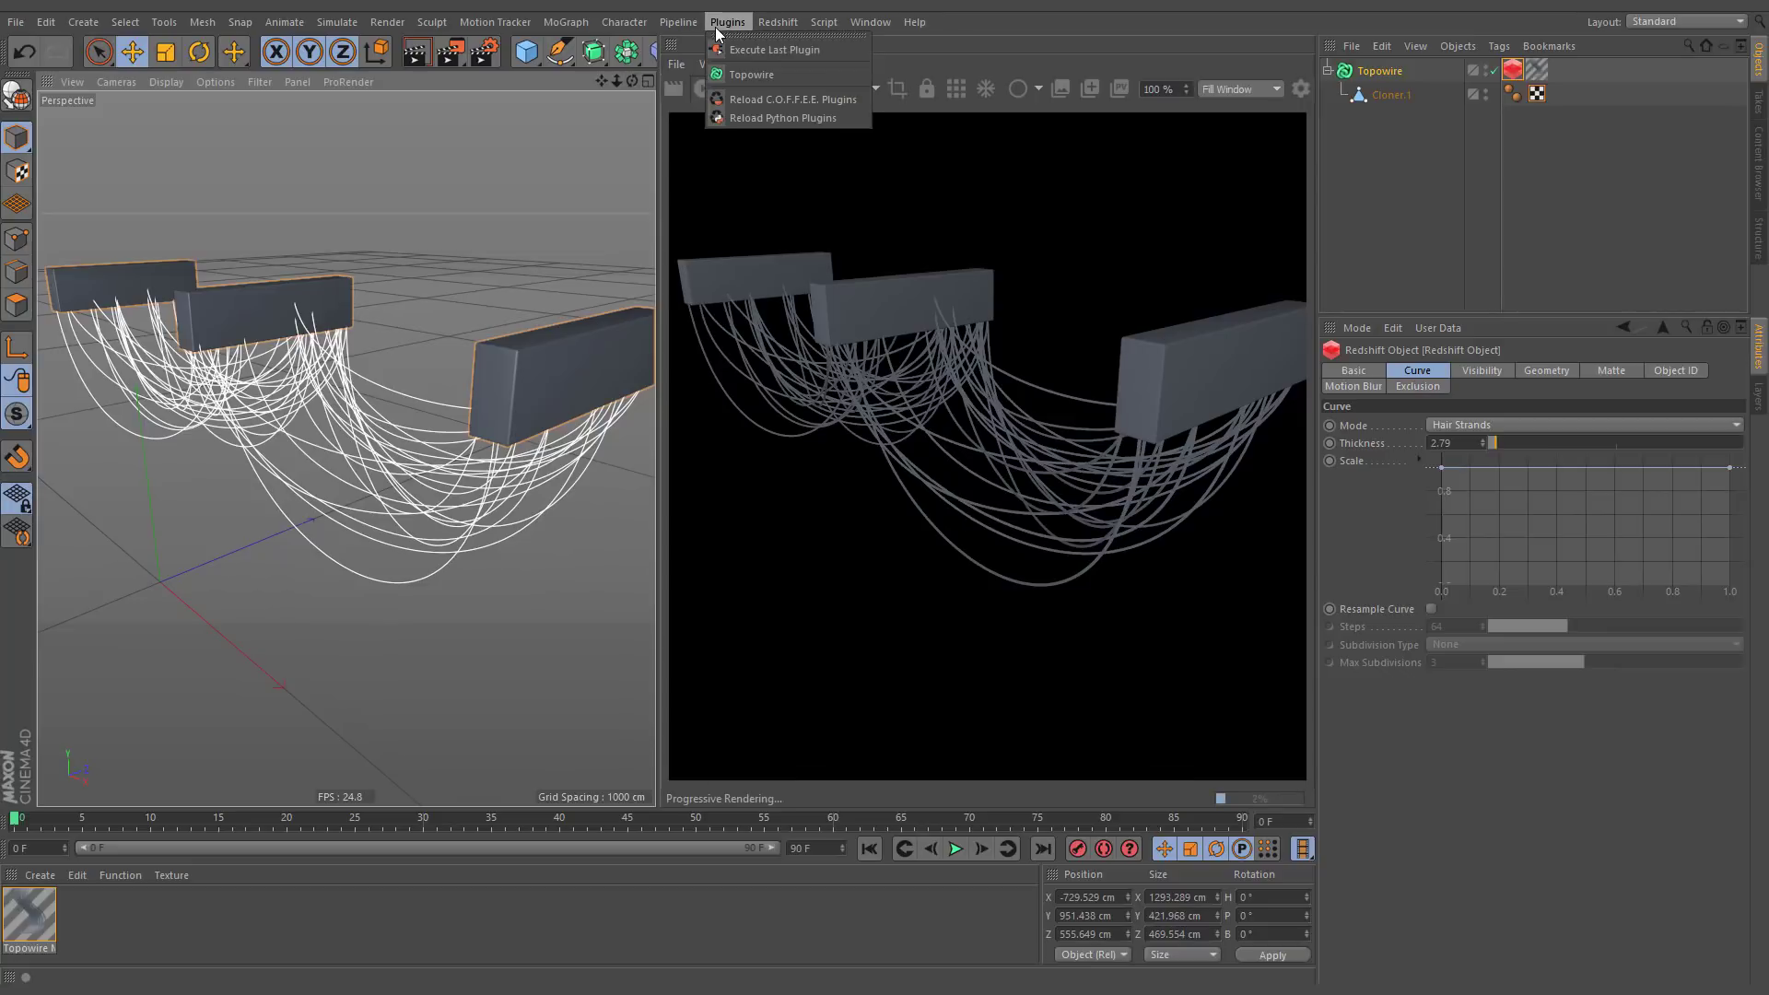
Add Topowire.1 from Plugins and inspect its Redshift tag (Hair Strands, thickness 1).
click(817, 72)
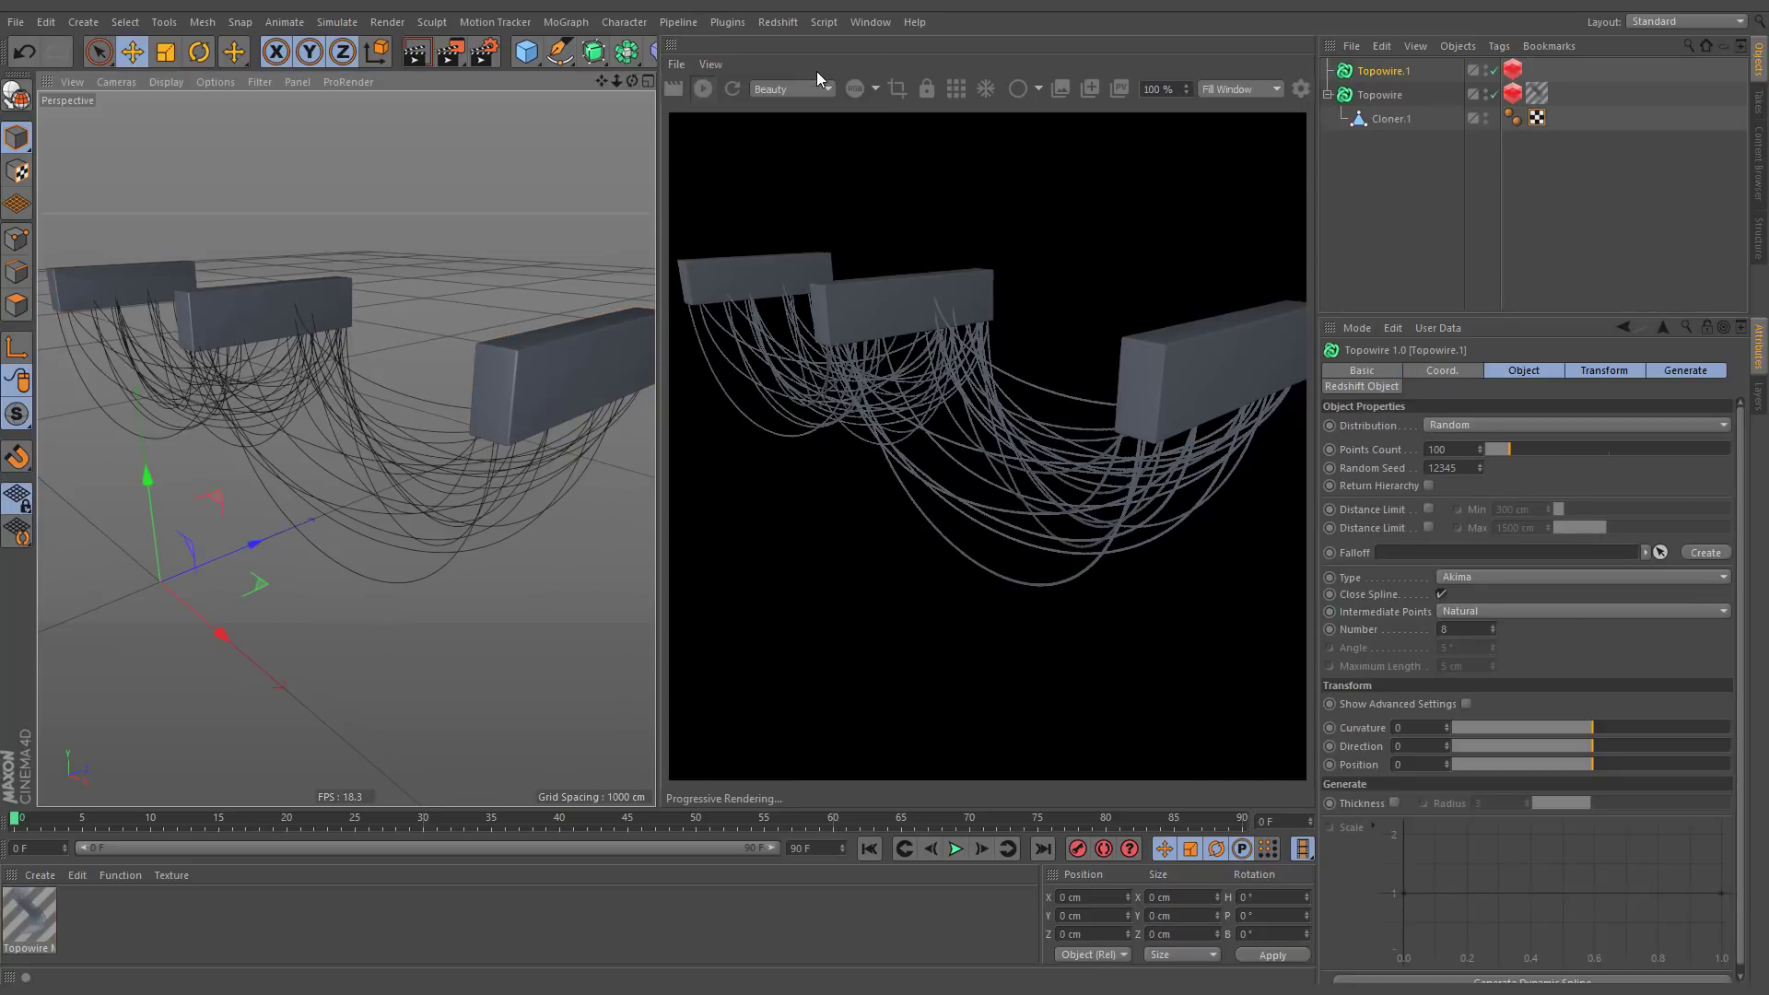
click(1512, 73)
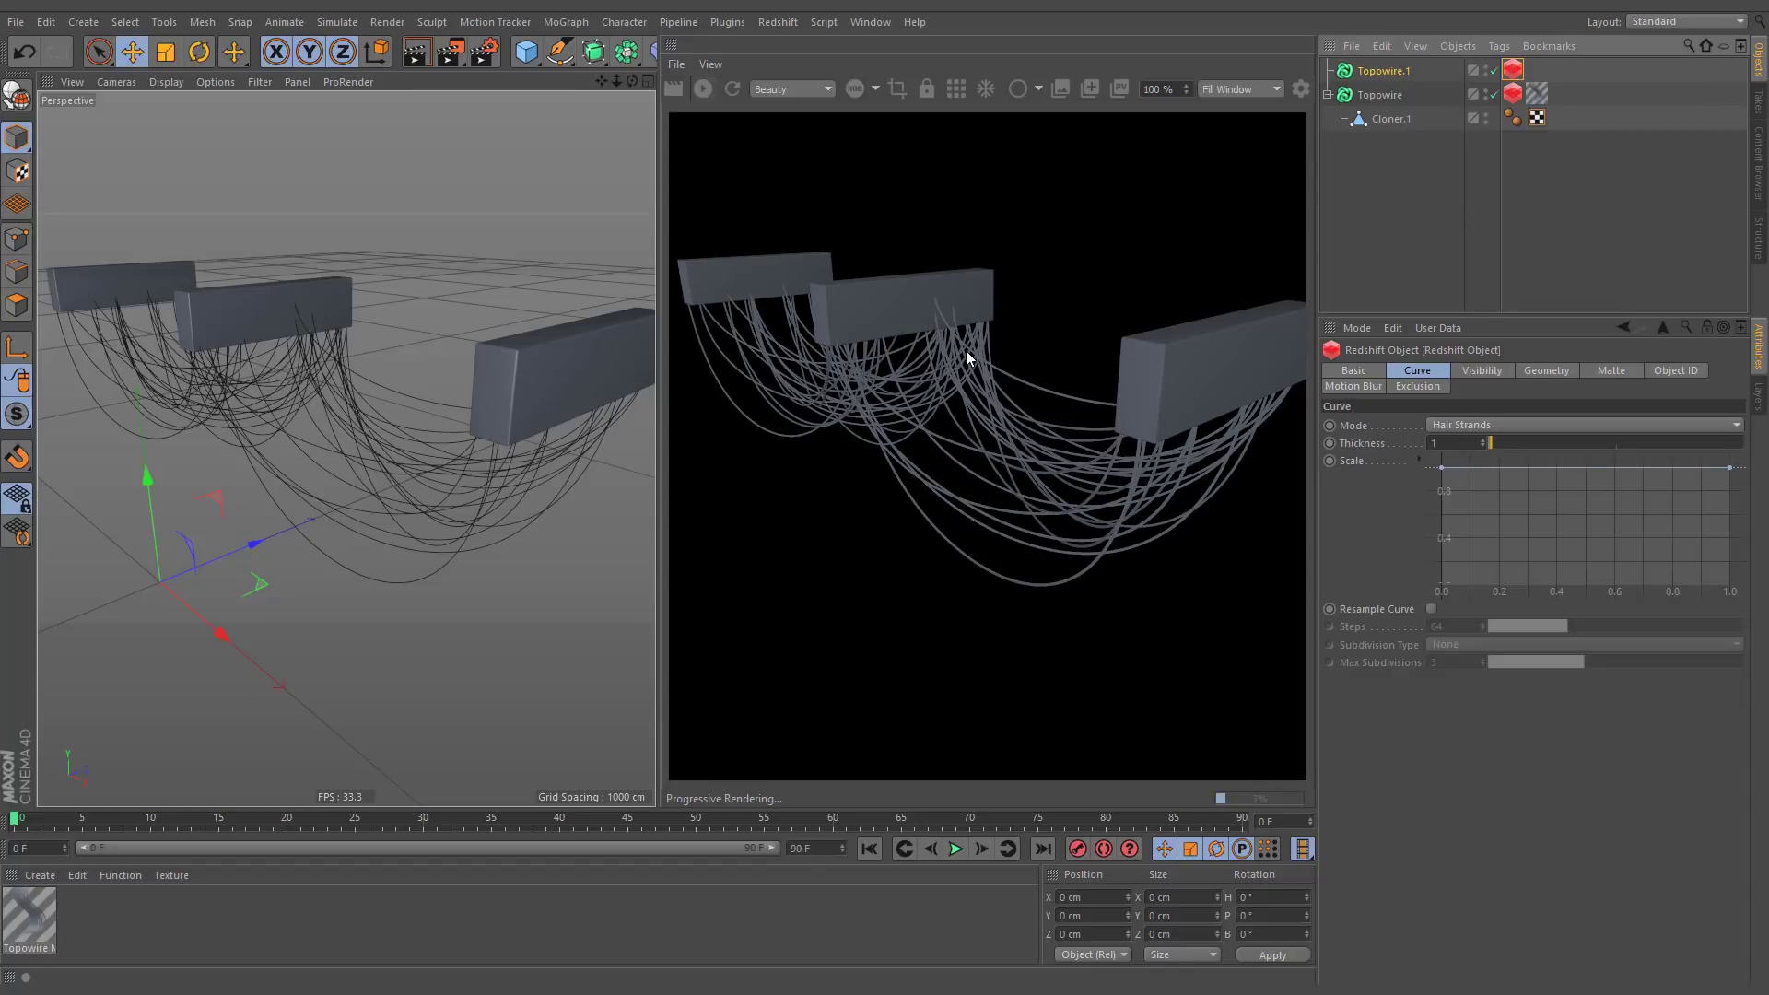